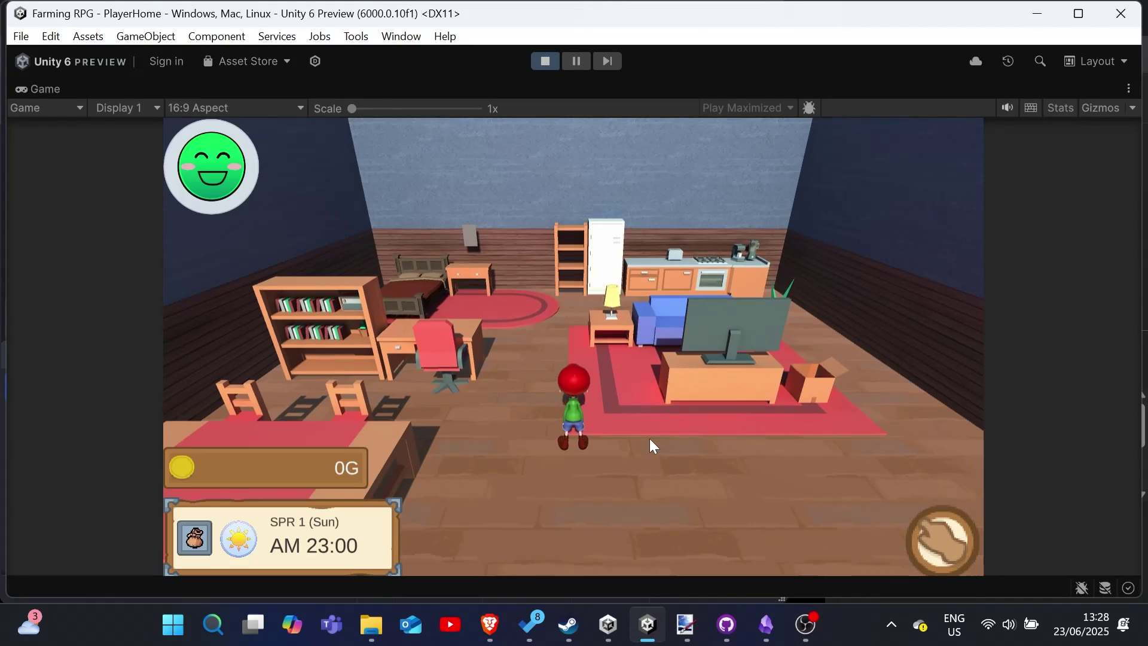
Walk the player character around the house, go out to the farm, and stop Play mode.
key("w")
key("d")
key("a")
key("d")
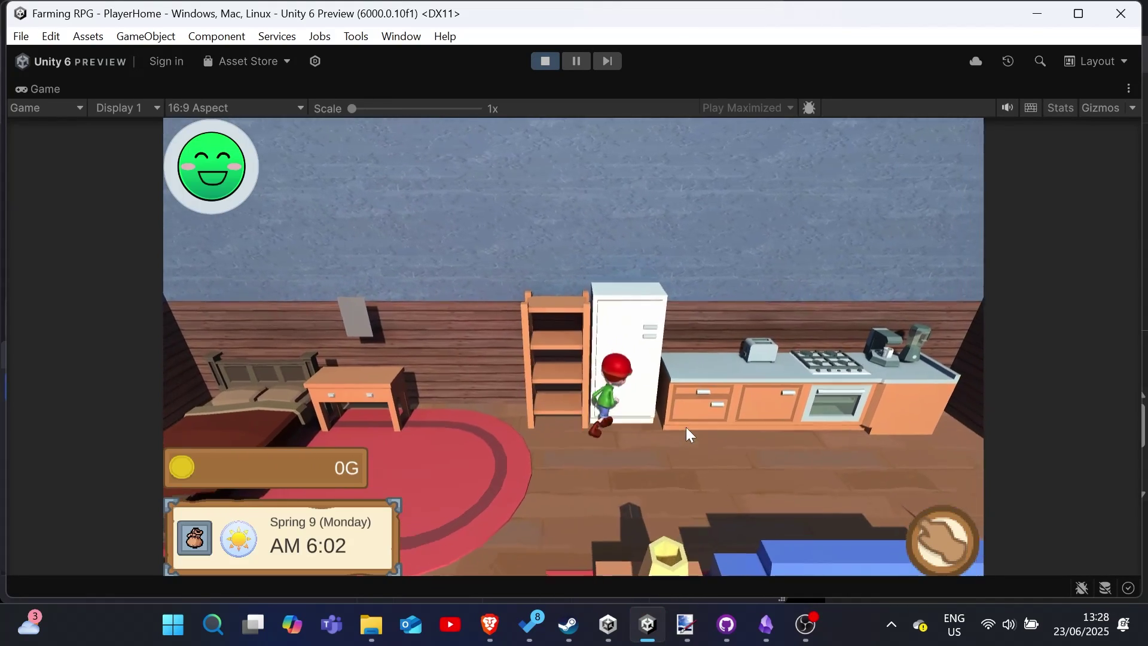
key("s")
key("a")
key("w")
key("s")
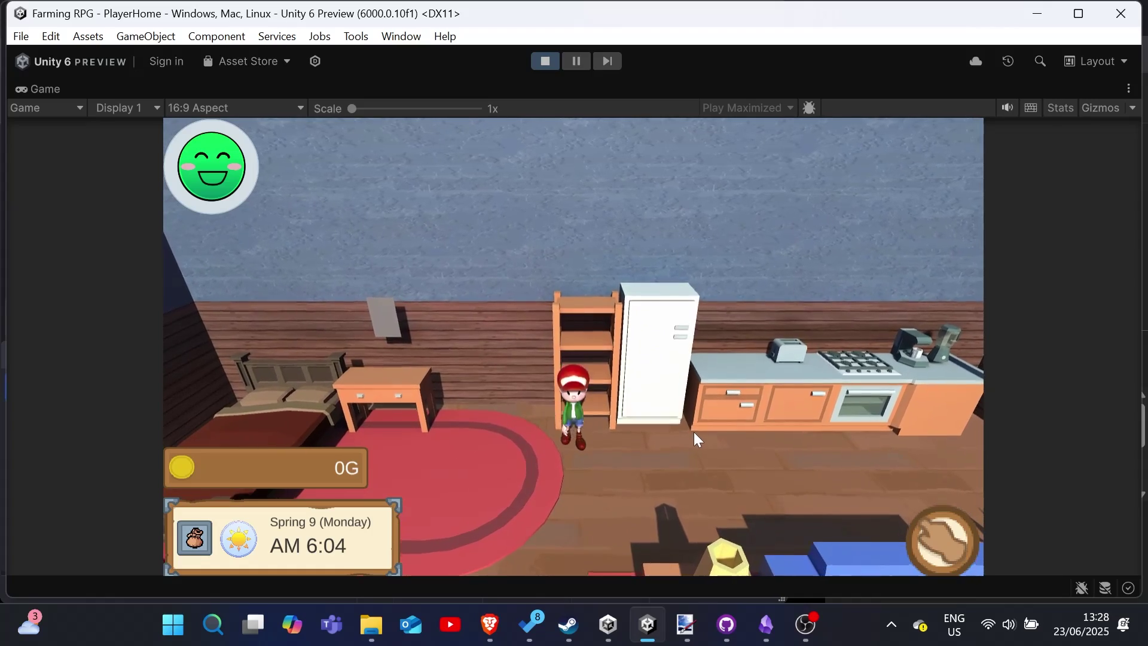
key("d")
key("s")
key("a")
key("s")
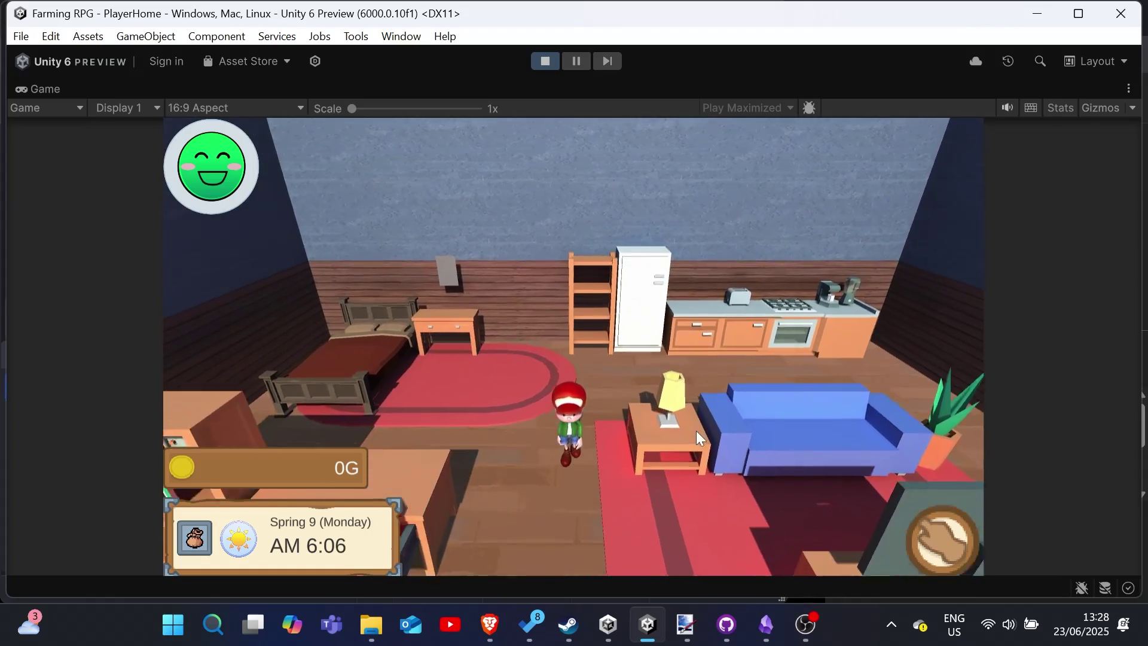
key("s")
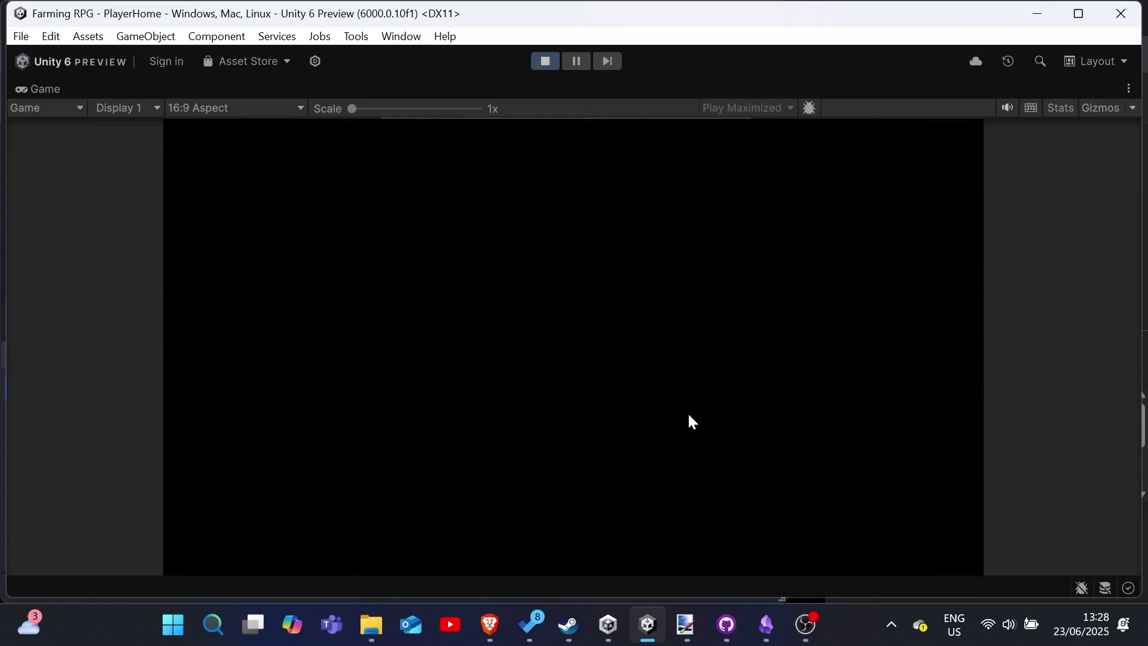
key("d")
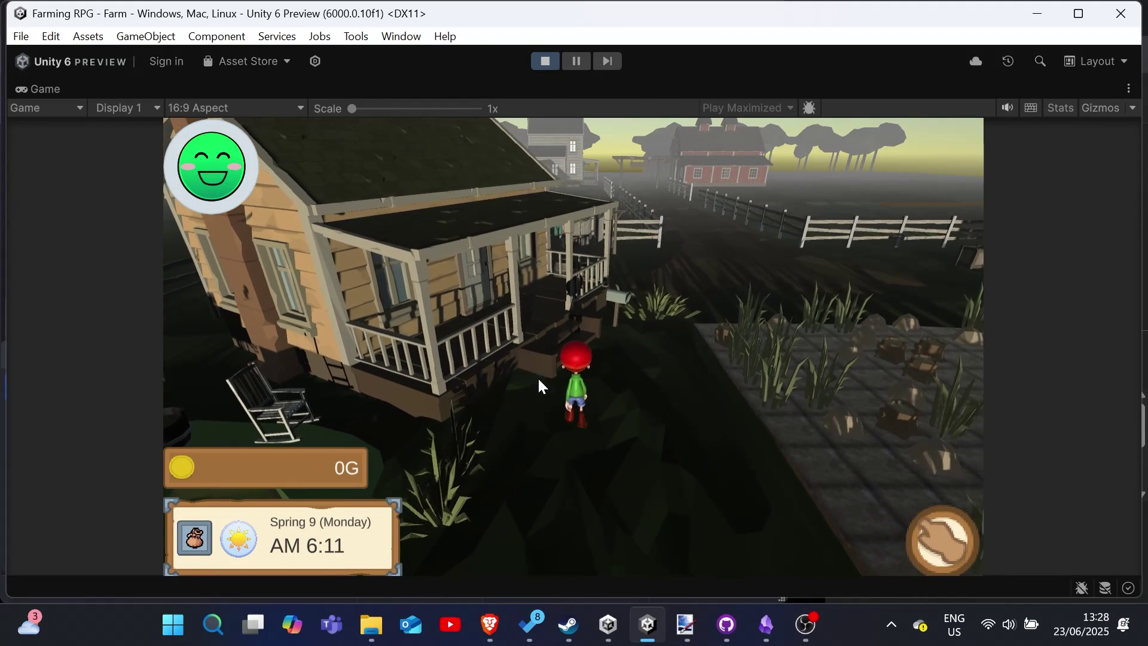
left_click(546, 60)
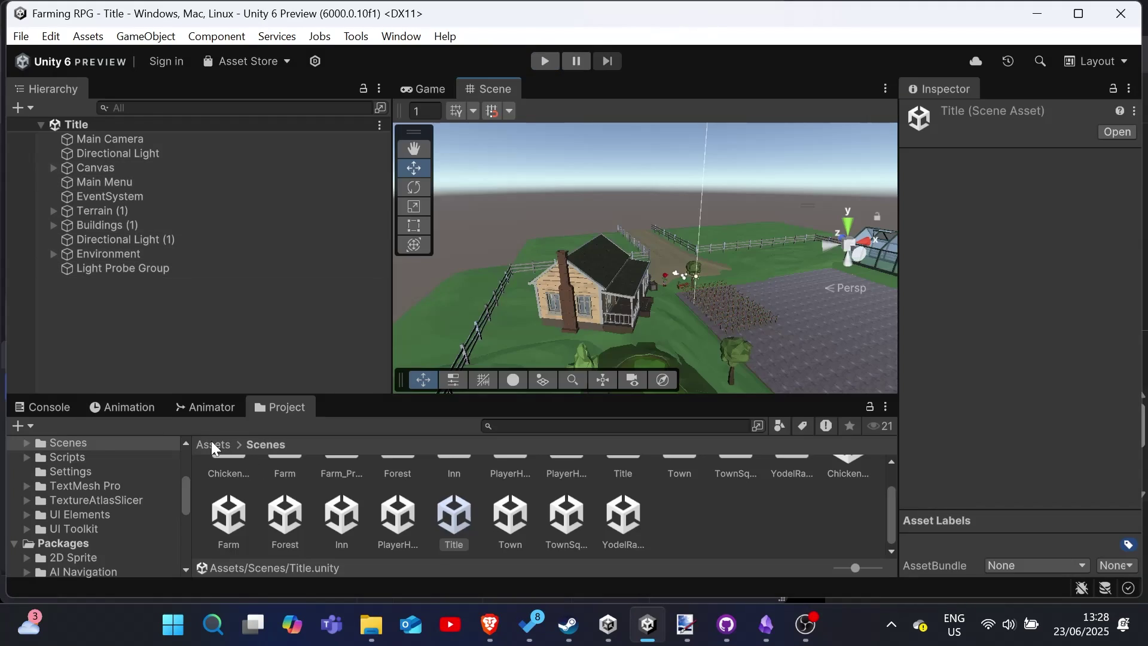
Open the Essentials prefab from the Prefabs folder of the project's assets.
left_click(212, 444)
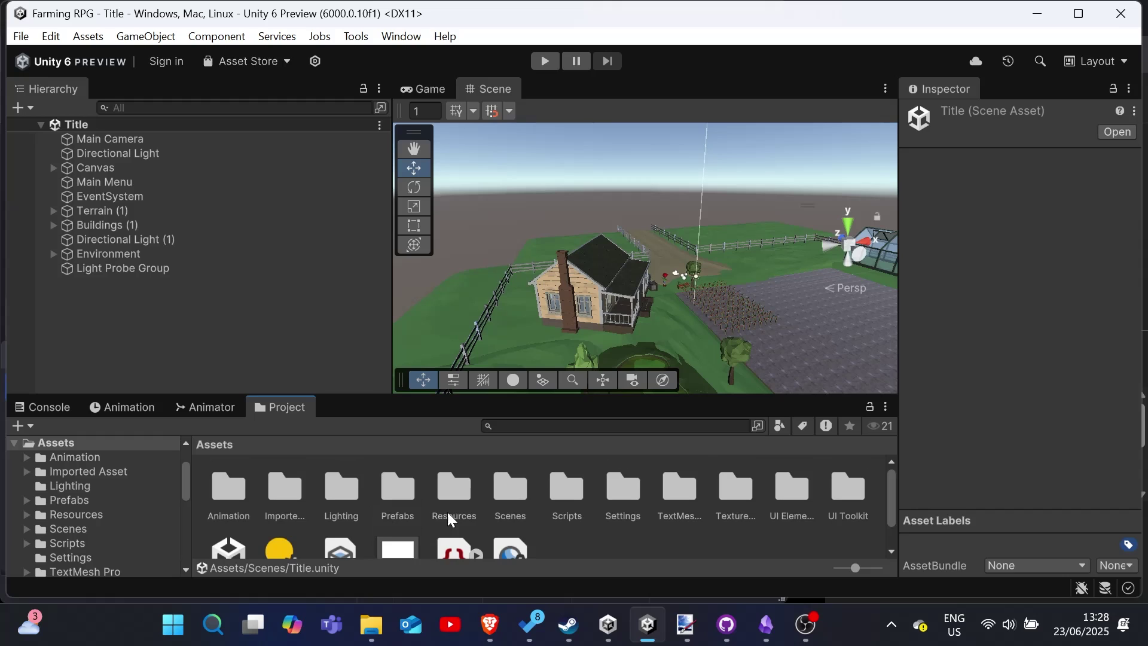
double_click(391, 497)
scroll(448, 491, "down", 5)
scroll(438, 498, "up", 5)
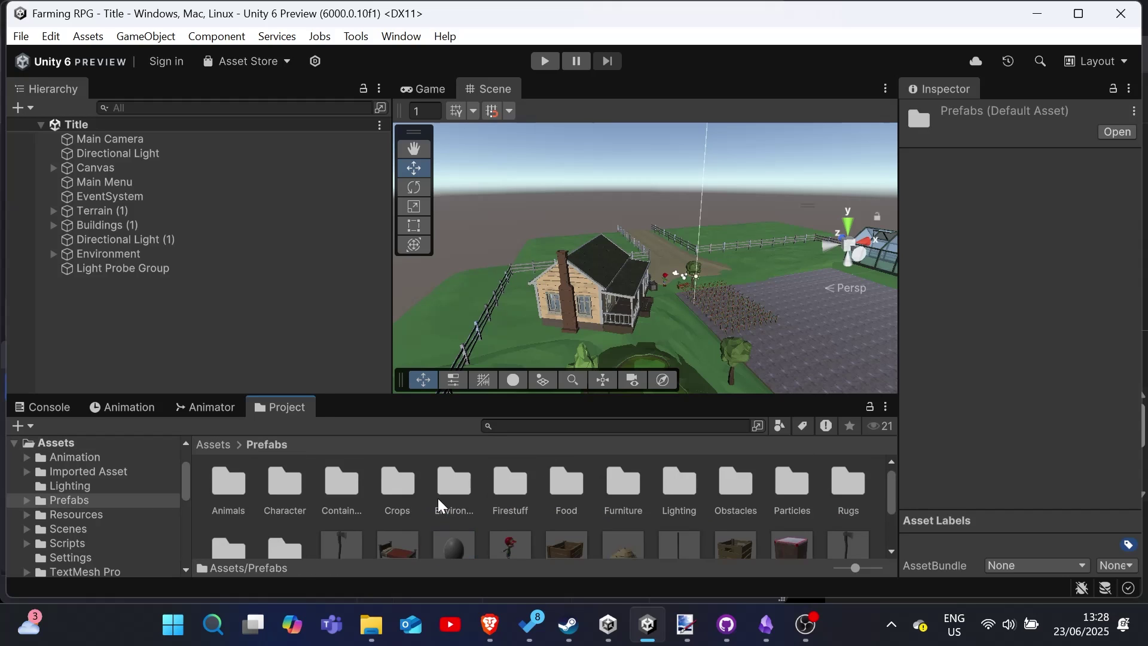
scroll(264, 503, "down", 5)
left_click(239, 523)
scroll(742, 505, "up", 5)
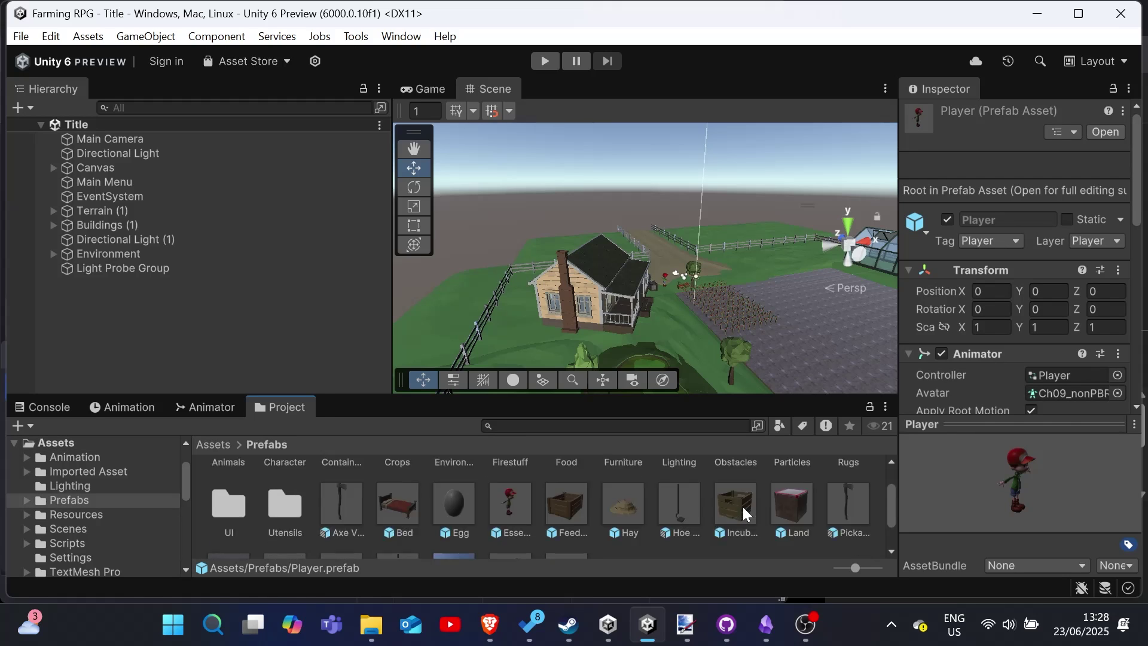
scroll(723, 516, "down", 5)
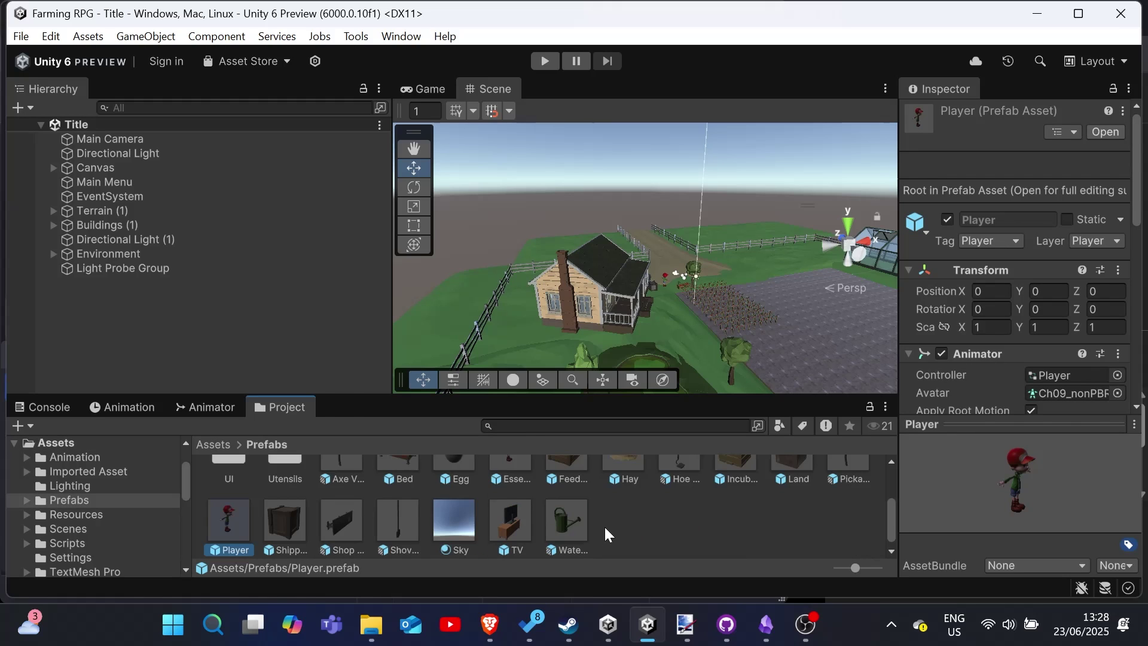
scroll(516, 493, "up", 2)
double_click(515, 482)
Look through the Essentials prefab's hierarchy and collapse the Inventory Panel branch.
scroll(204, 310, "down", 5)
scroll(207, 286, "up", 5)
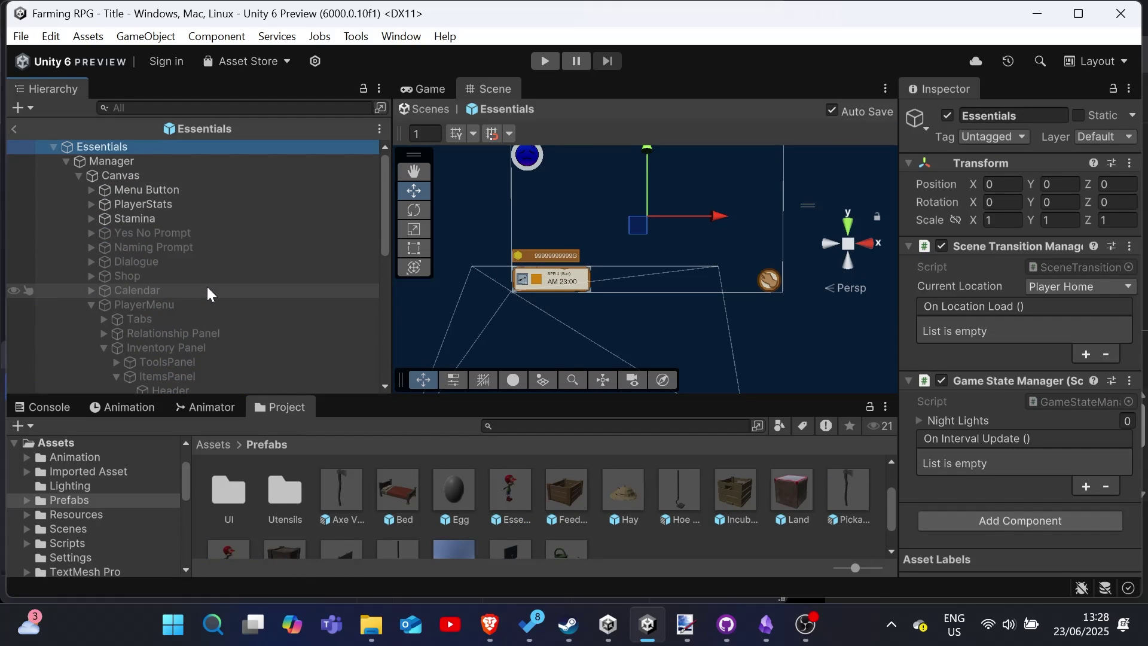
scroll(207, 285, "down", 5)
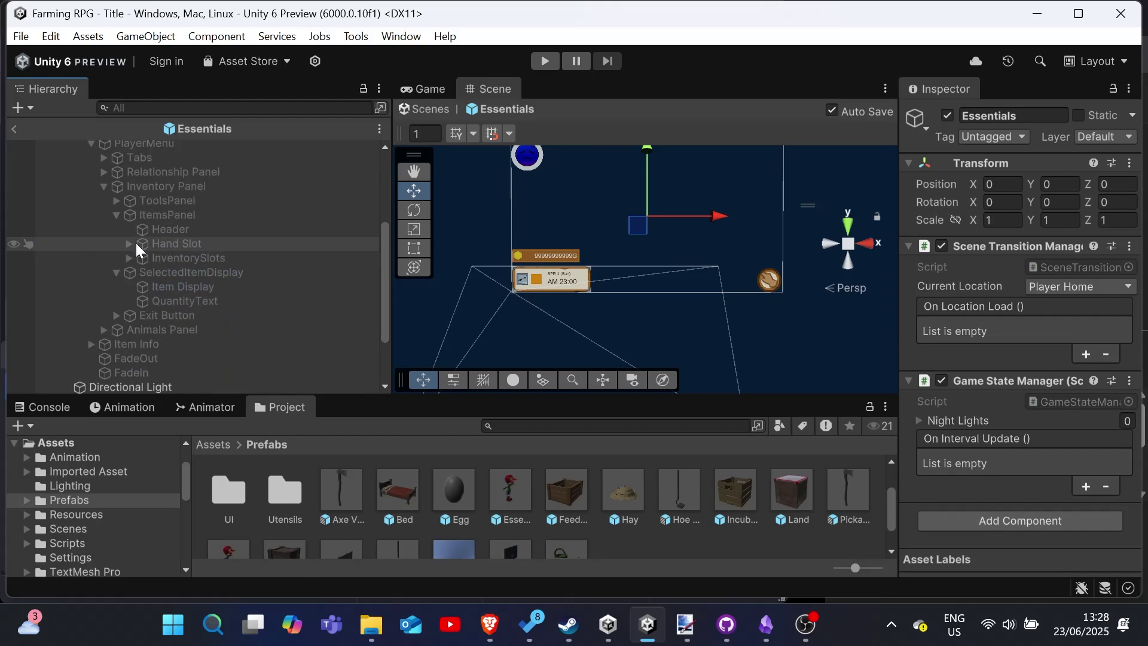
left_click(103, 186)
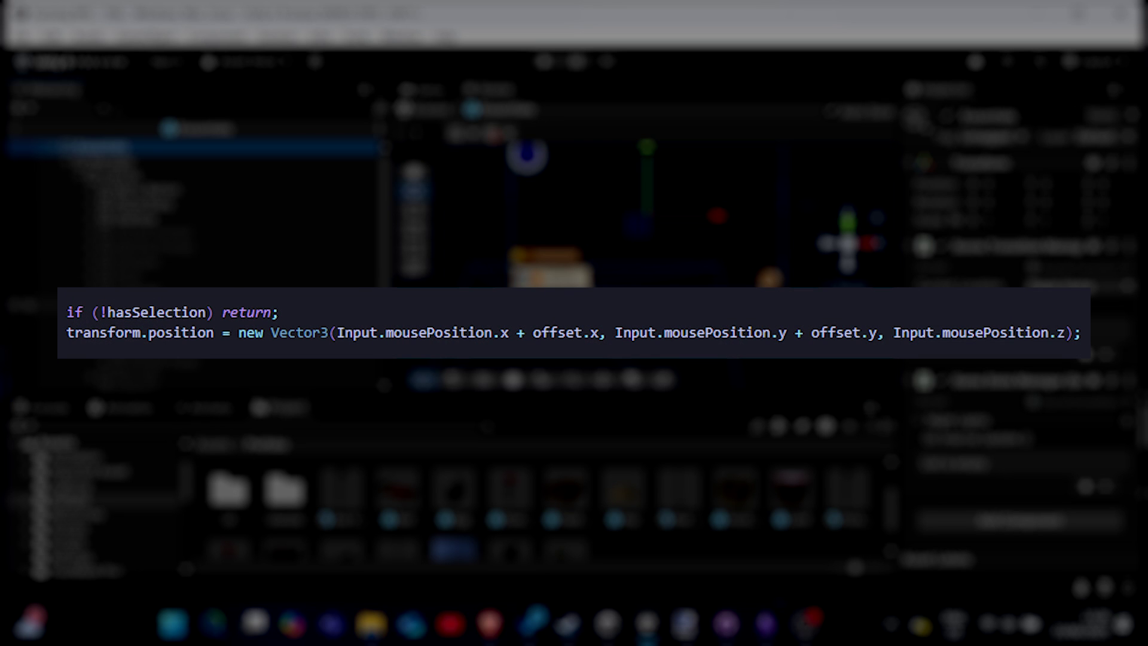
left_click(78, 306)
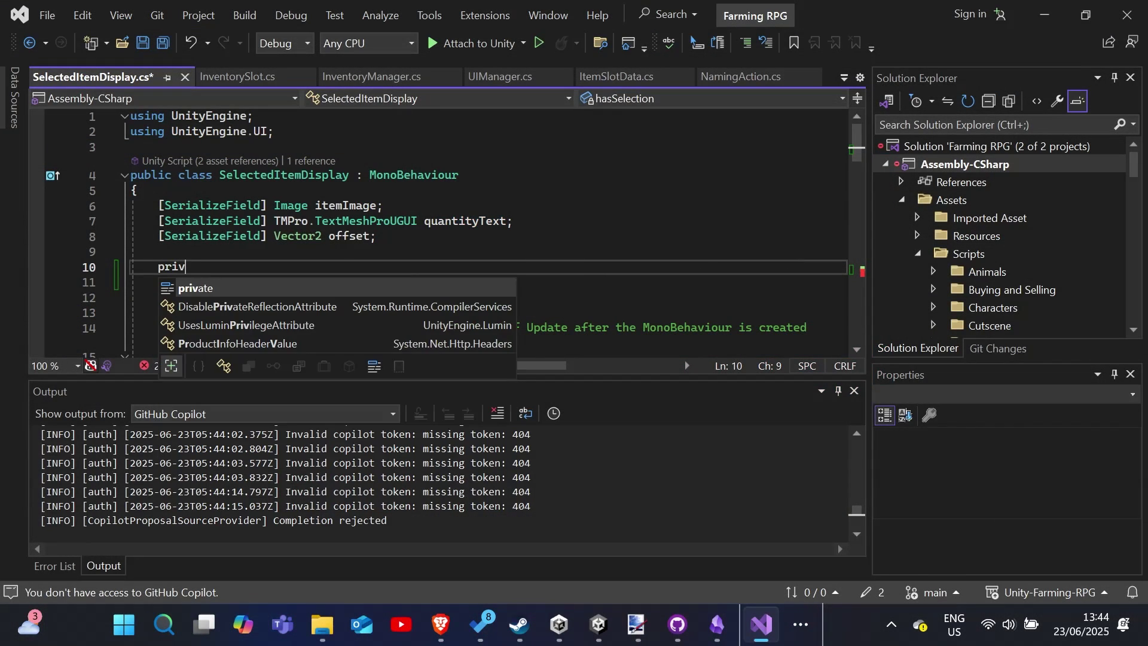
Add a private Canvas field below the offset field in the SelectedItemDisplay class.
type("ate C")
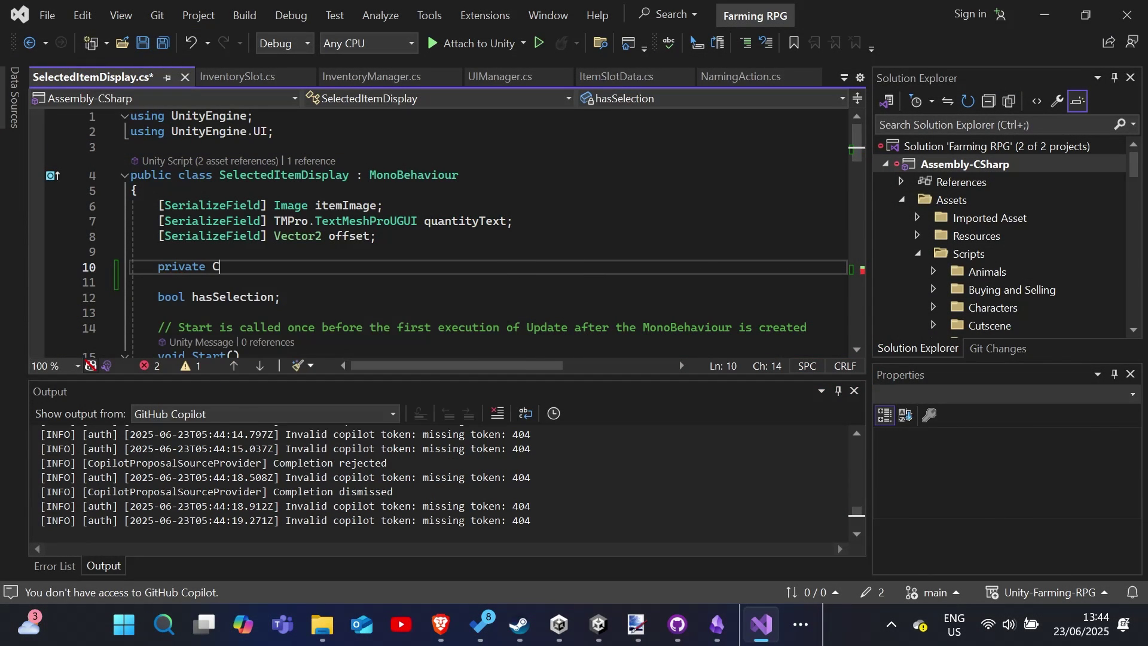
type("anvas")
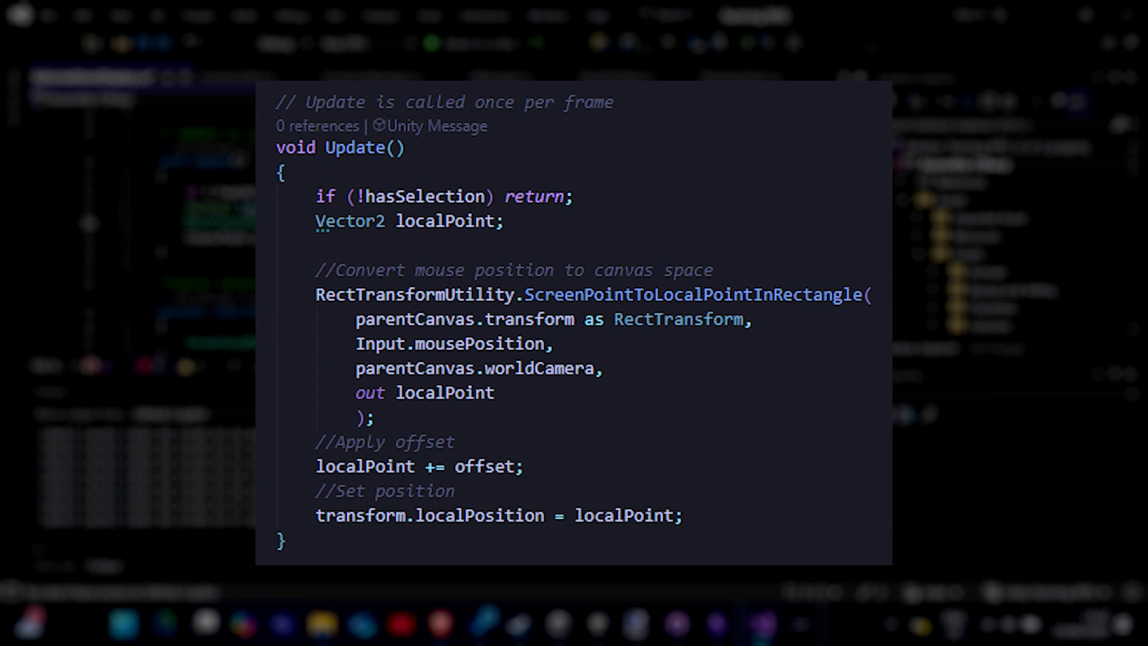
key("Return")
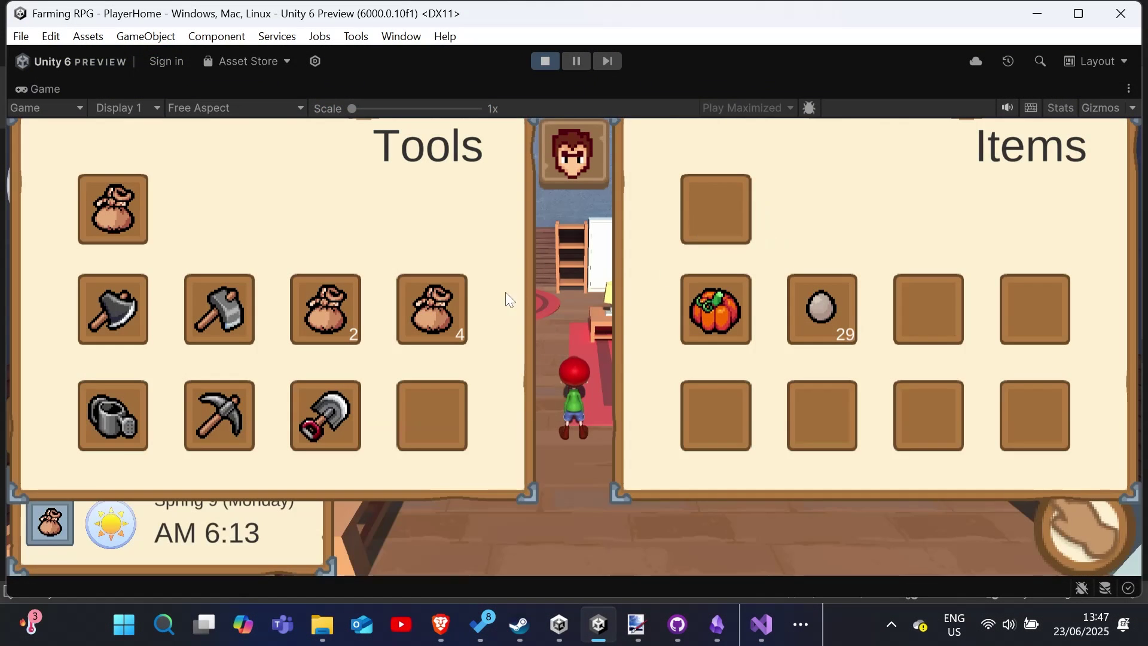
Test moving inventory items in the running game, set the Game view to 16:9 Aspect, and end the play session.
mouse_move(436, 308)
left_mouse_down()
mouse_move(523, 292)
mouse_move(451, 305)
left_mouse_up()
left_click_drag(716, 309, 561, 149)
left_click(249, 109)
left_click(261, 186)
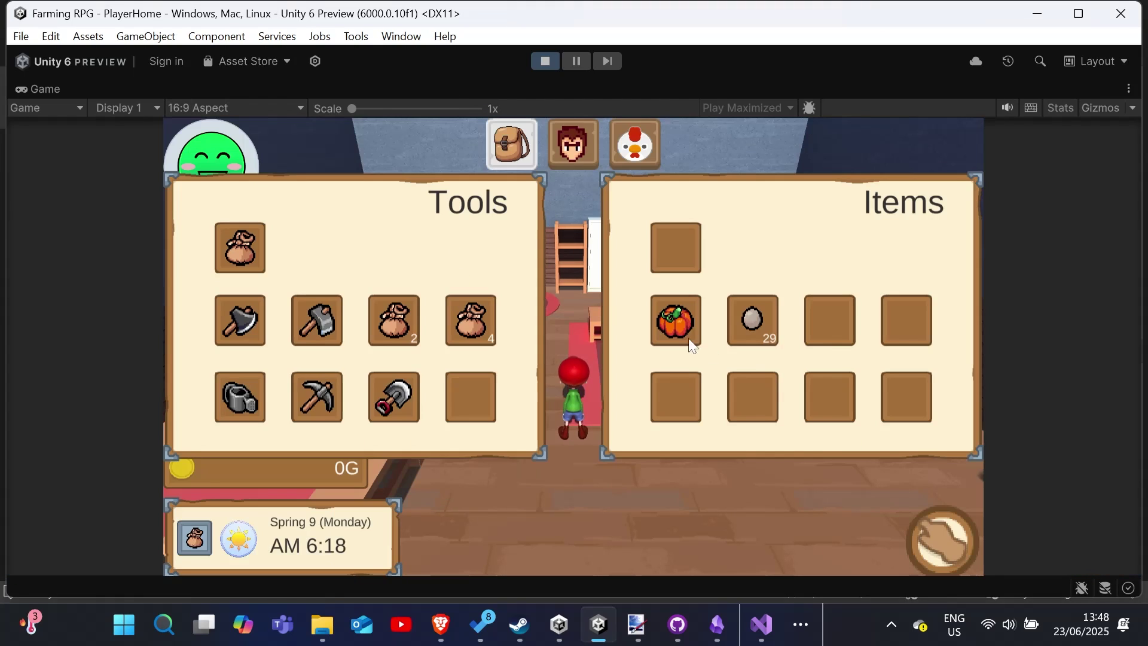
mouse_move(688, 338)
left_click(551, 65)
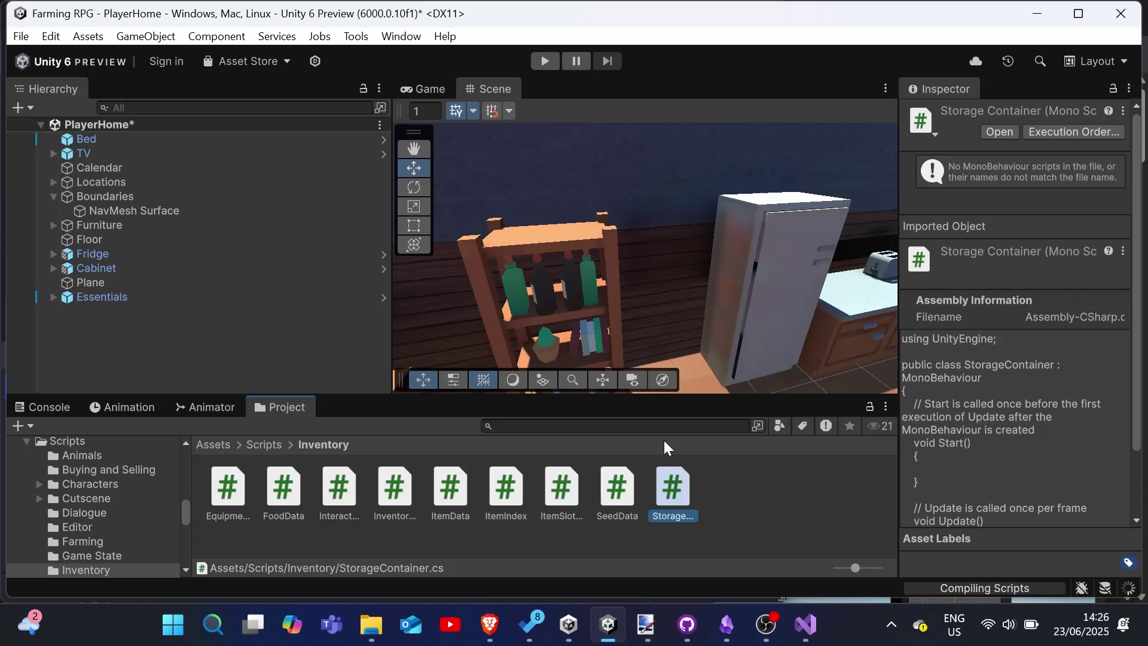
Open the StorageContainer script and make its class inherit from InteractableObject instead of MonoBehaviour.
double_click(678, 483)
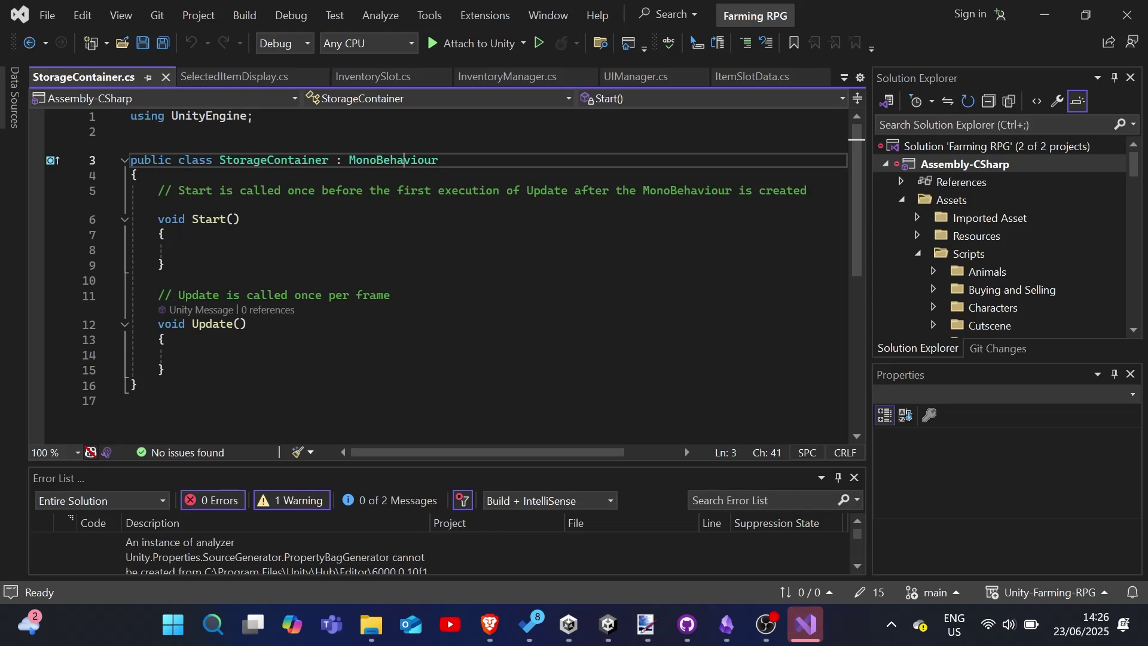
double_click(406, 161)
key("BackSpace")
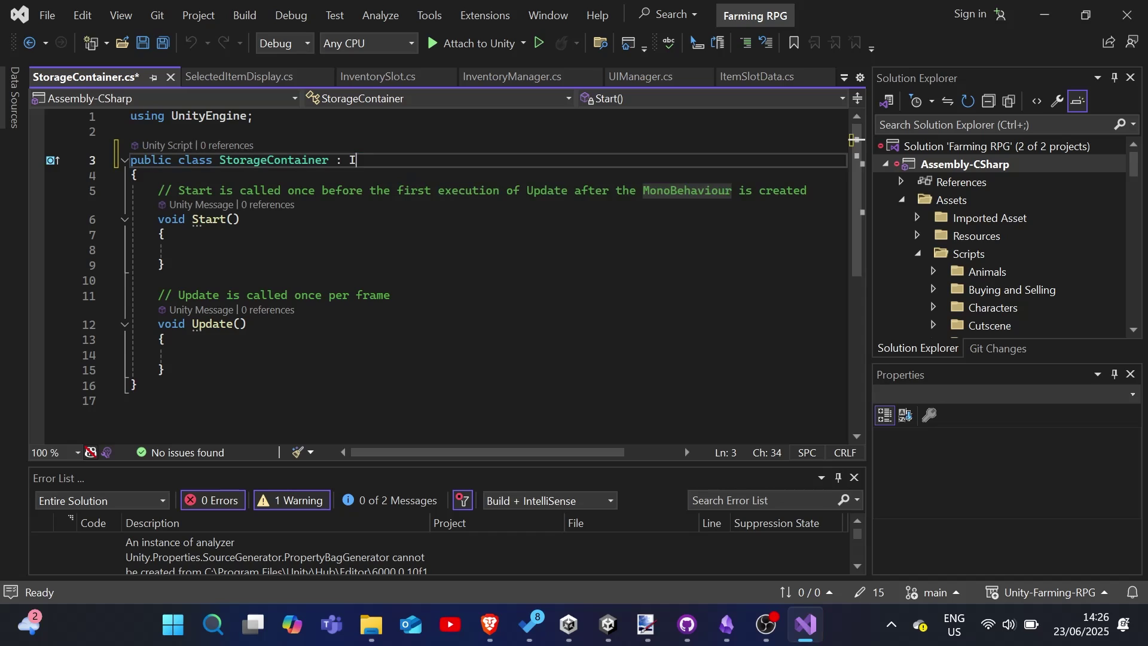
type("Intera")
key("Down")
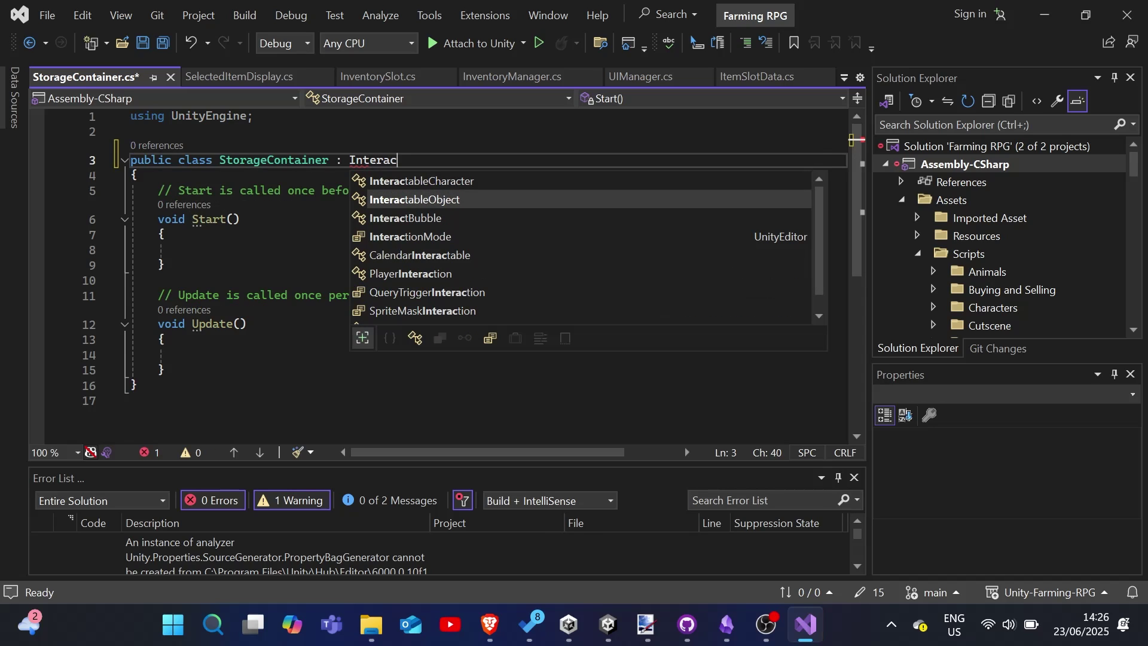
key("Tab")
Add a public StorageType enum with Food, Item and Tools values to the StorageContainer class and save the script.
type("orageType")
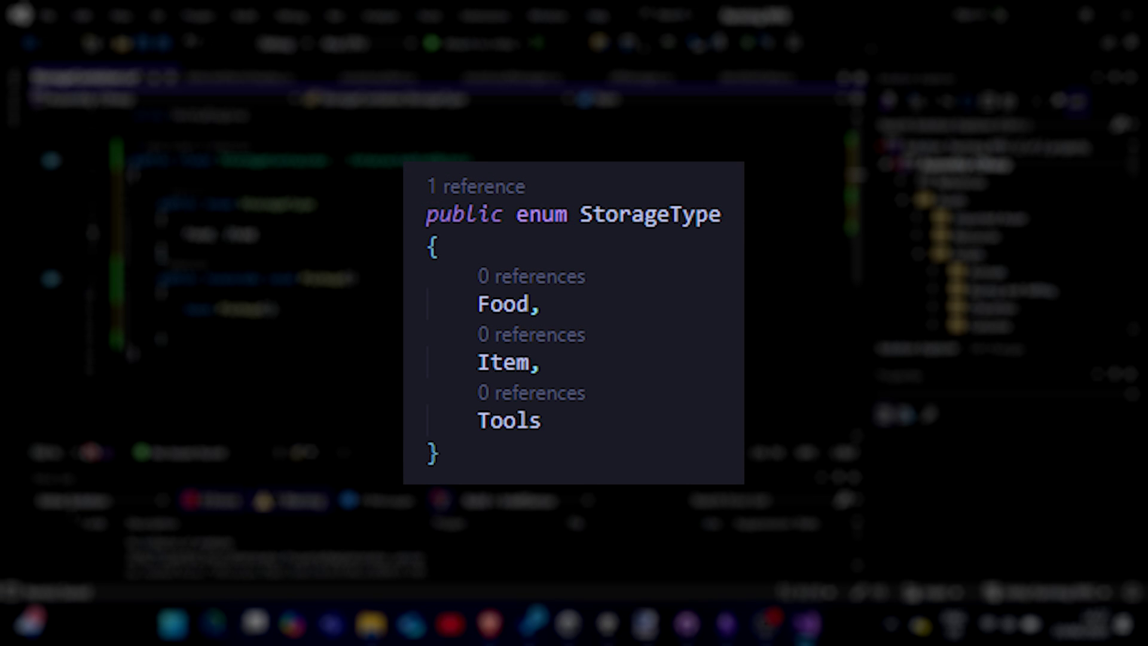
key("Return")
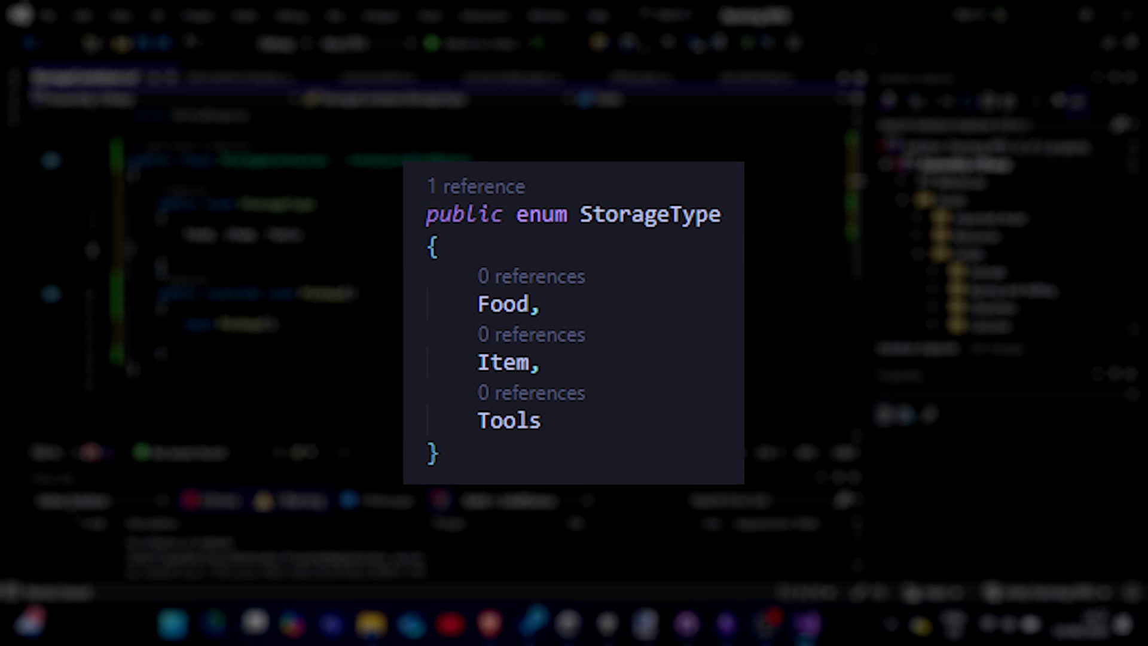
key("BackSpace")
key("ctrl+s")
left_click(280, 309)
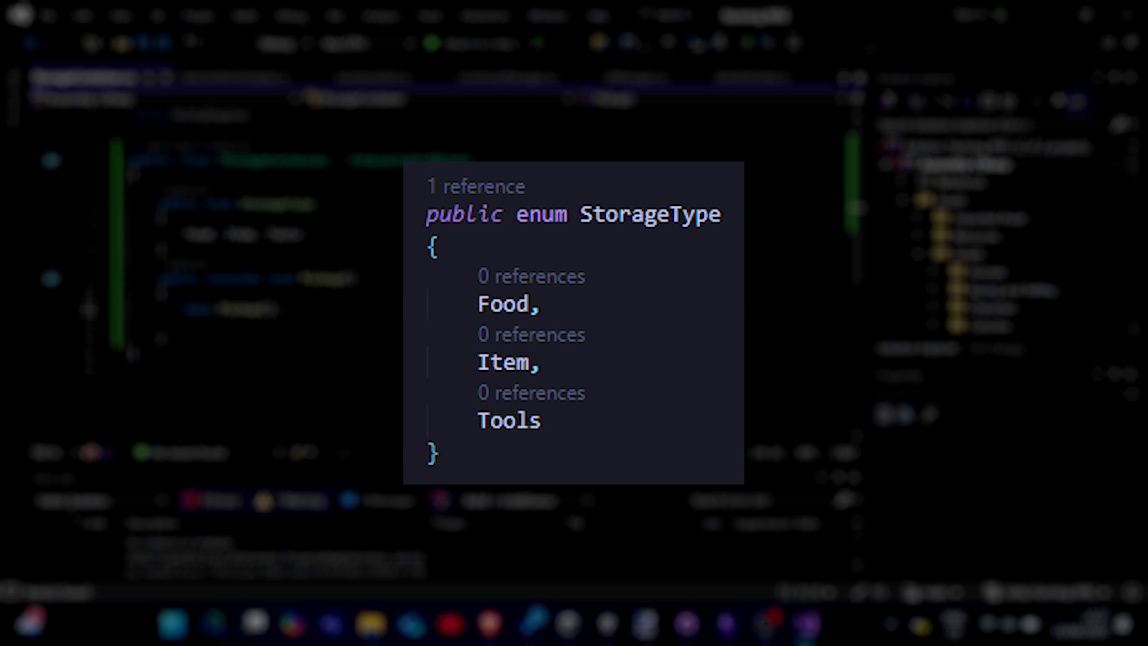
key("Return")
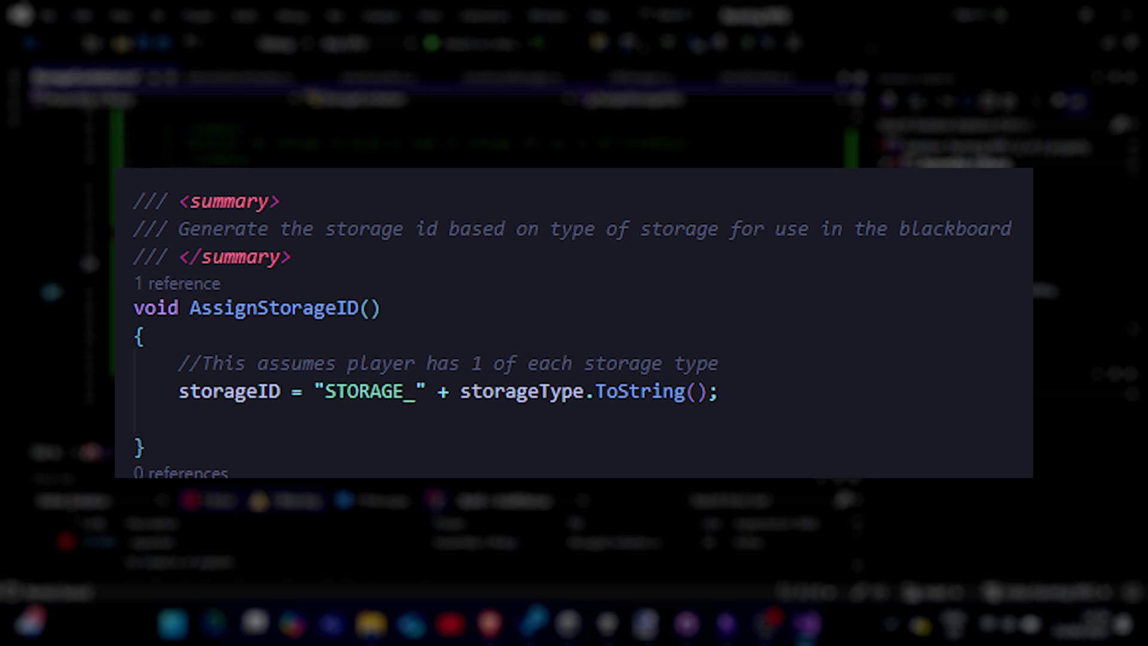
Call AssignStorageID() inside the Start method of StorageContainer and save the script.
scroll(478, 275, "up", 1)
scroll(478, 275, "up", 2)
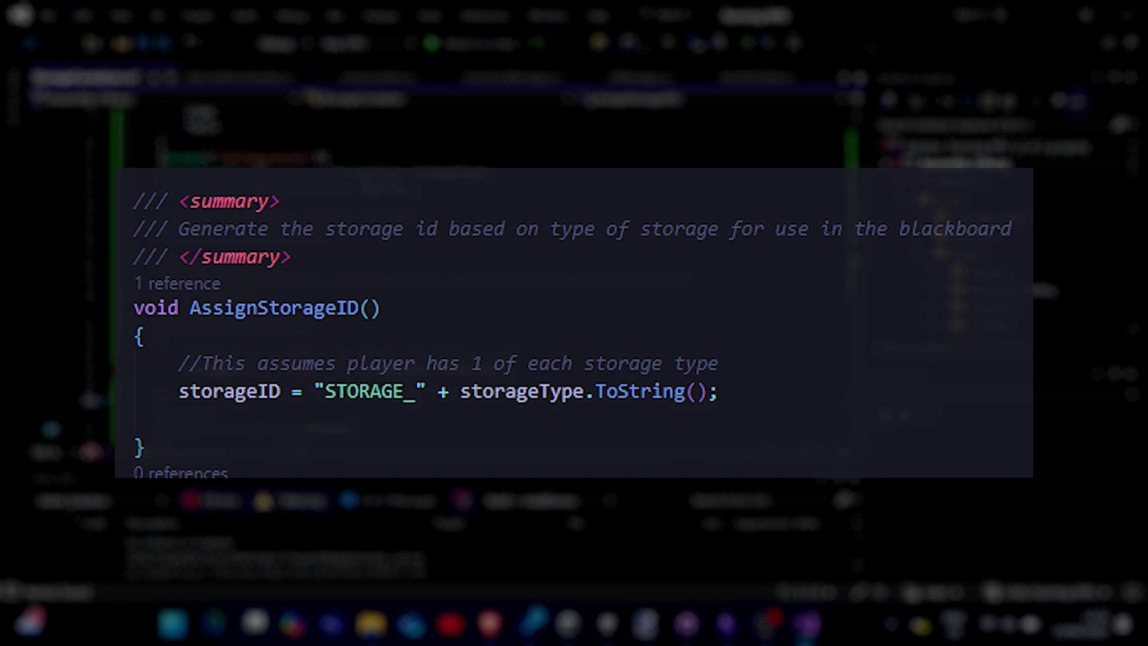
type("Assi")
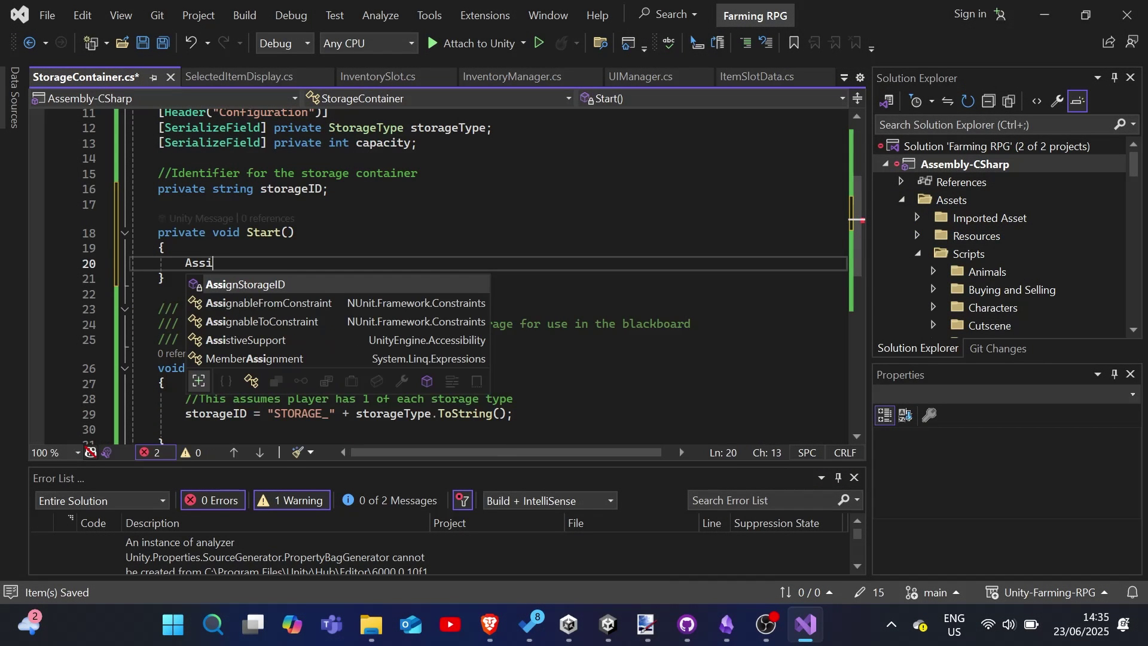
key("Tab")
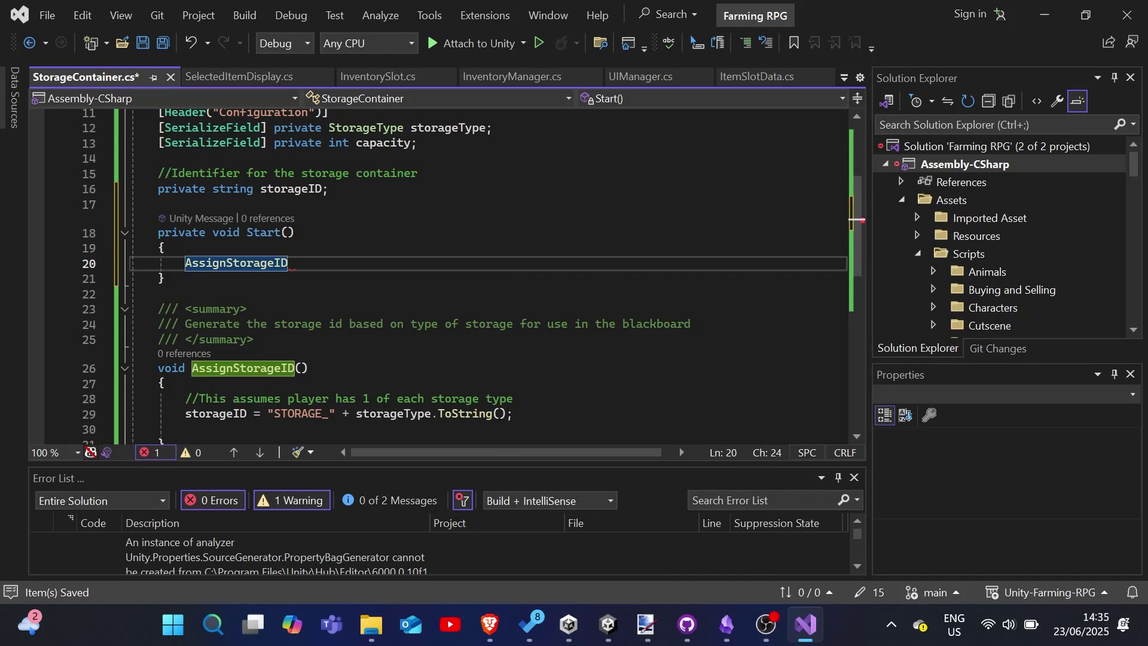
type("();")
key("ctrl+s")
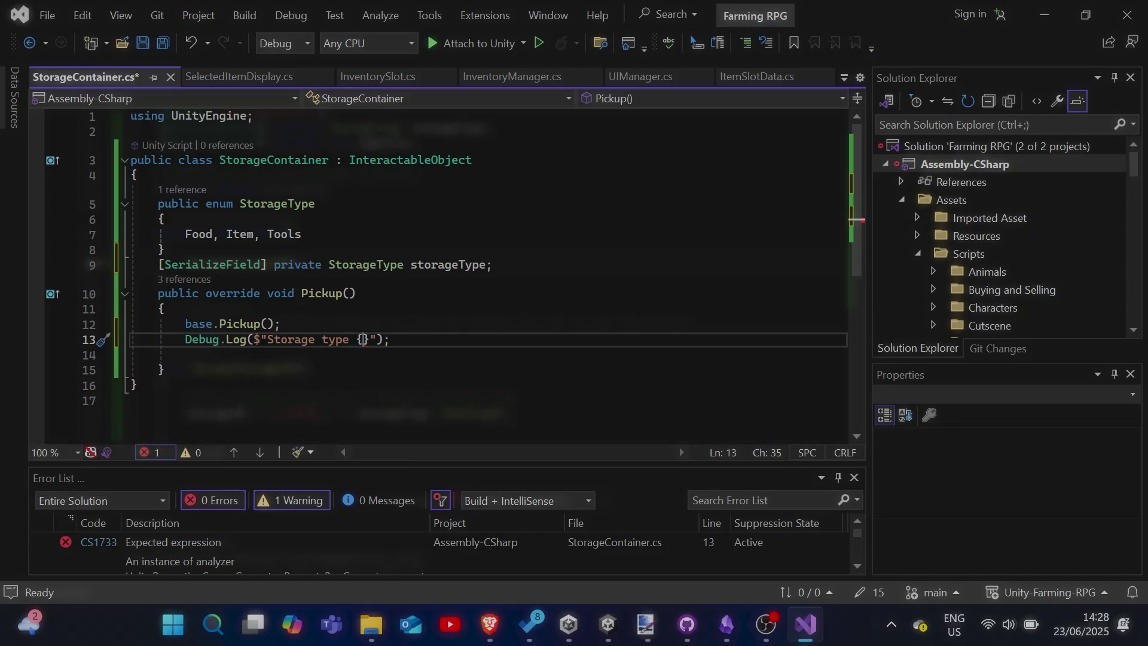
Insert storageType.ToString() into the placeholder of the "Storage type" debug message in the Pickup method.
type("storageType")
type(".ToString")
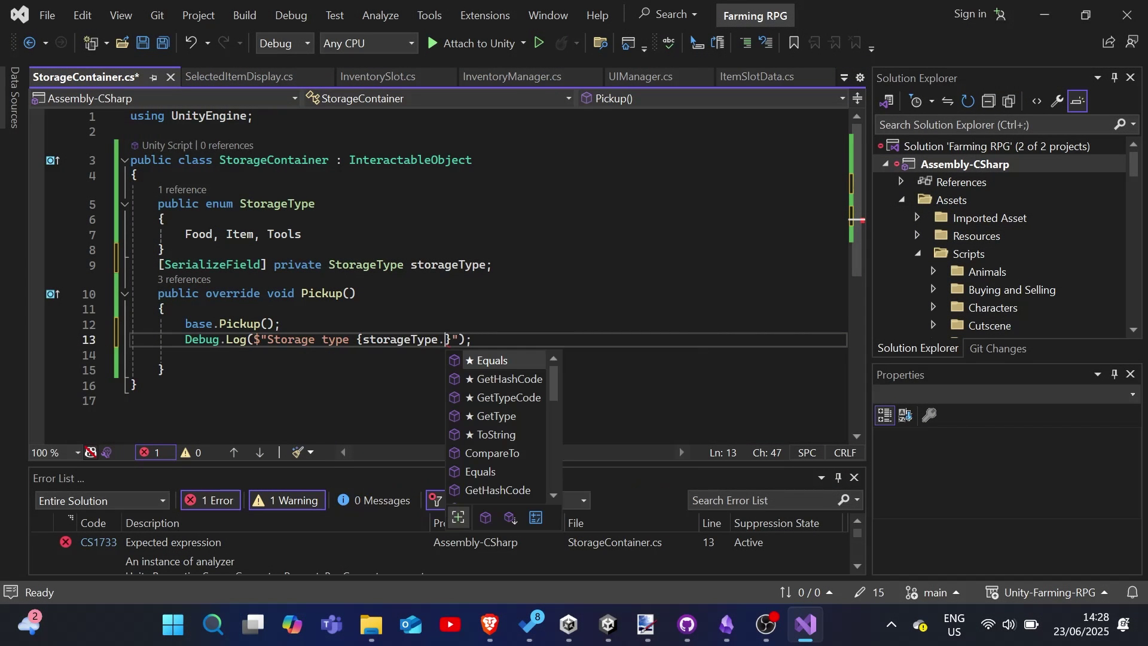
key("Tab")
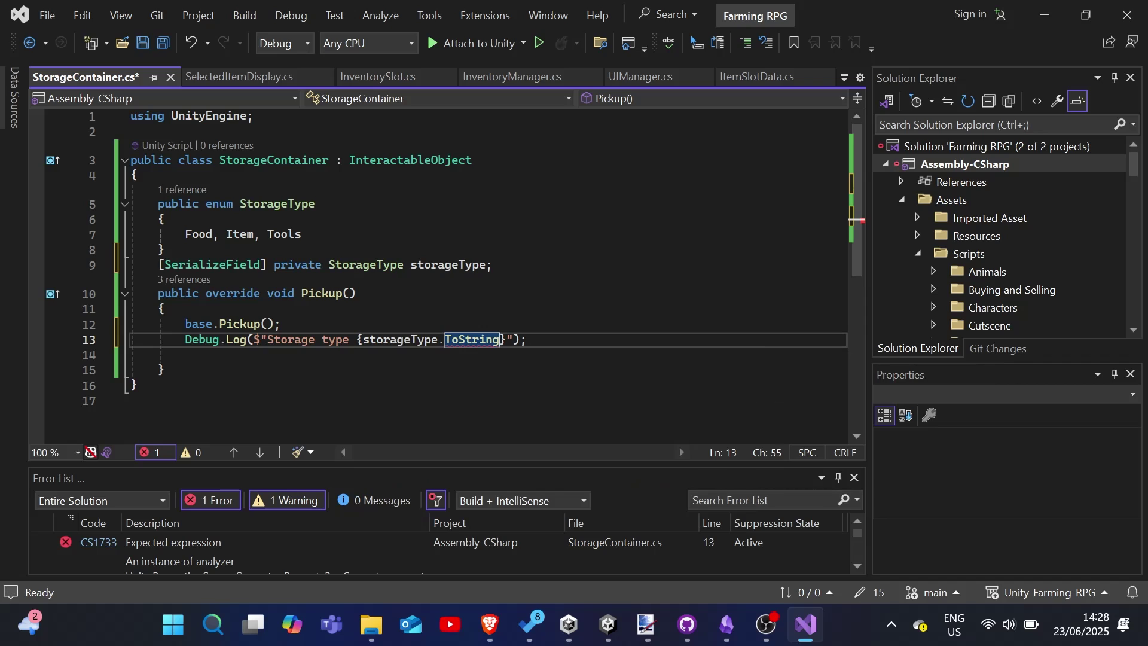
type("()")
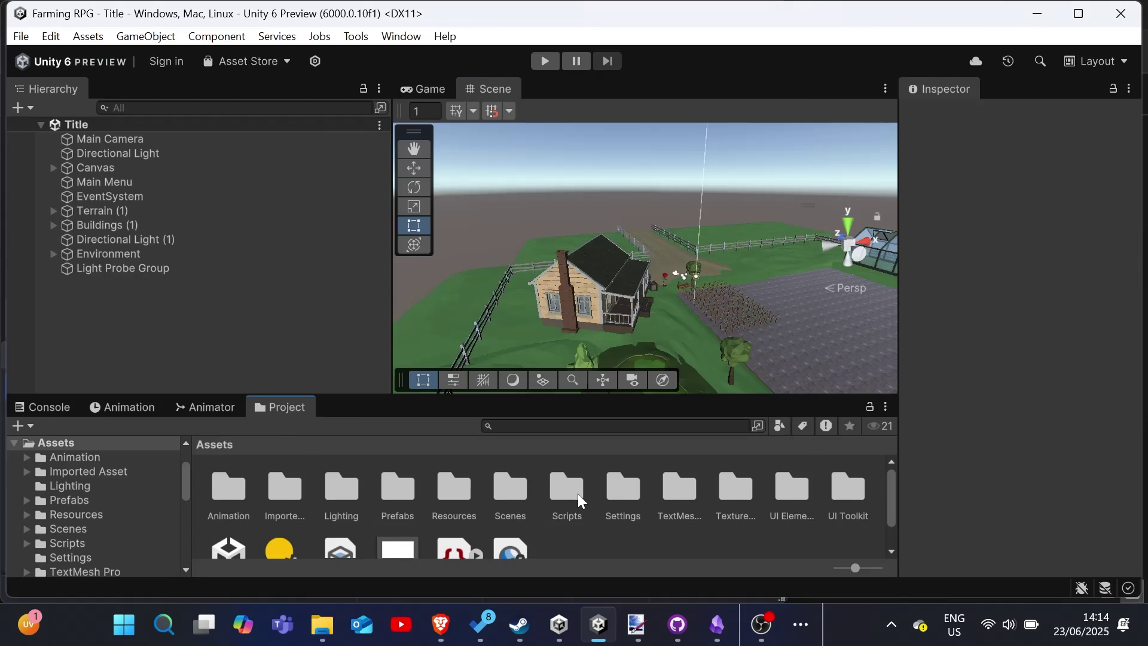
Open the Farm scene from the project's Scenes folder.
left_click(567, 490)
double_click(507, 484)
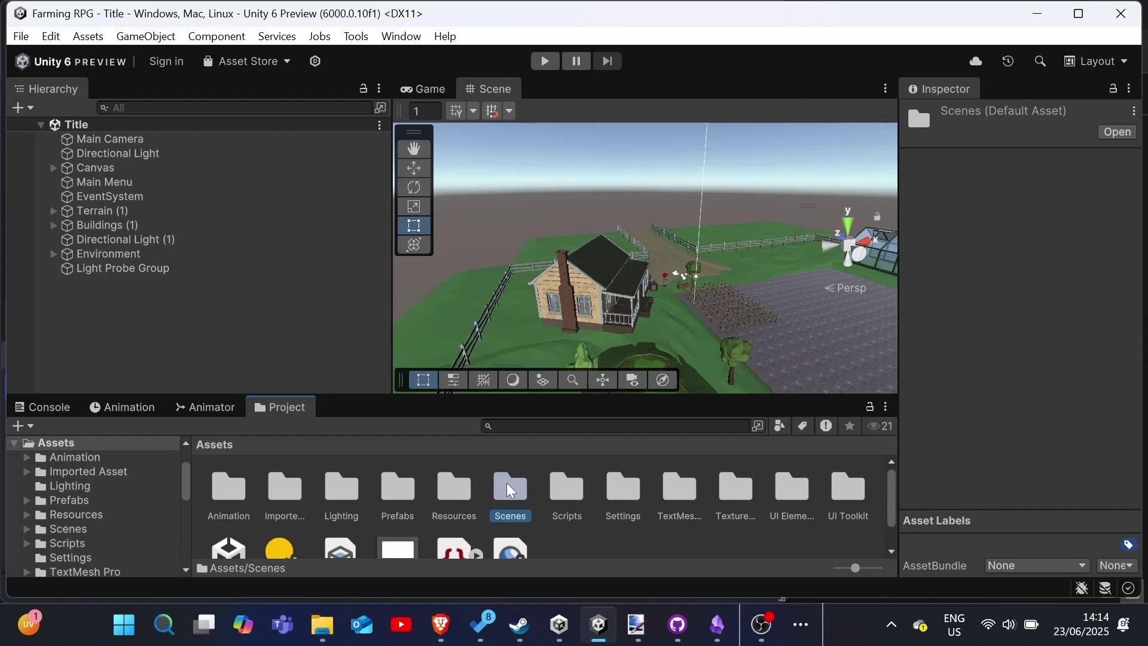
scroll(479, 502, "down", 1)
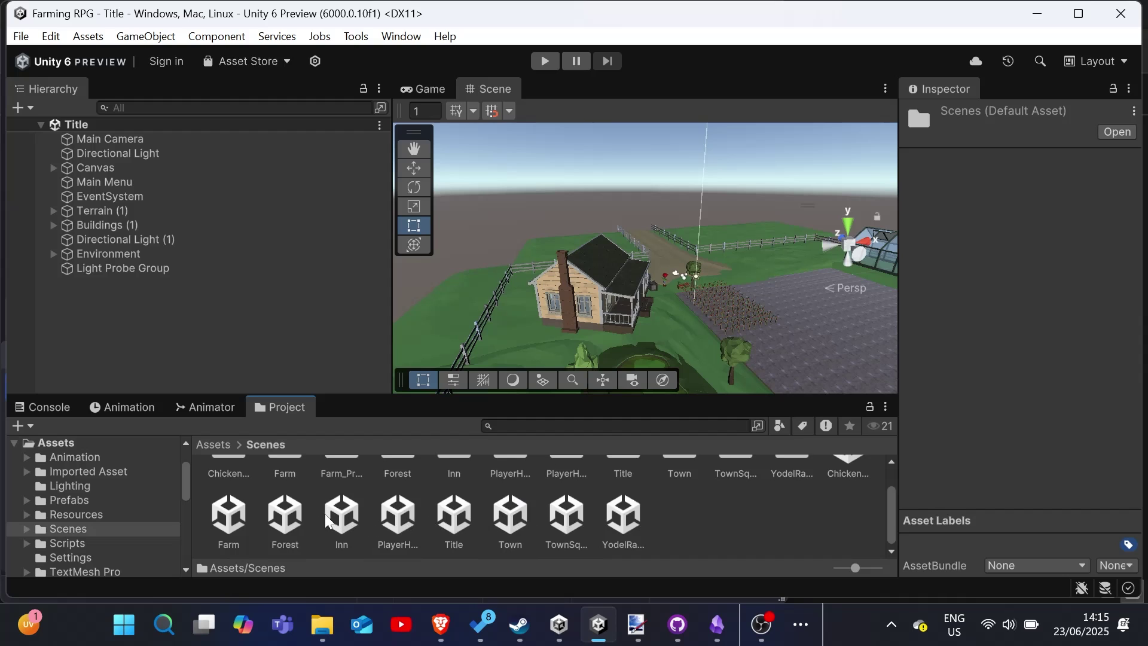
left_click(233, 520)
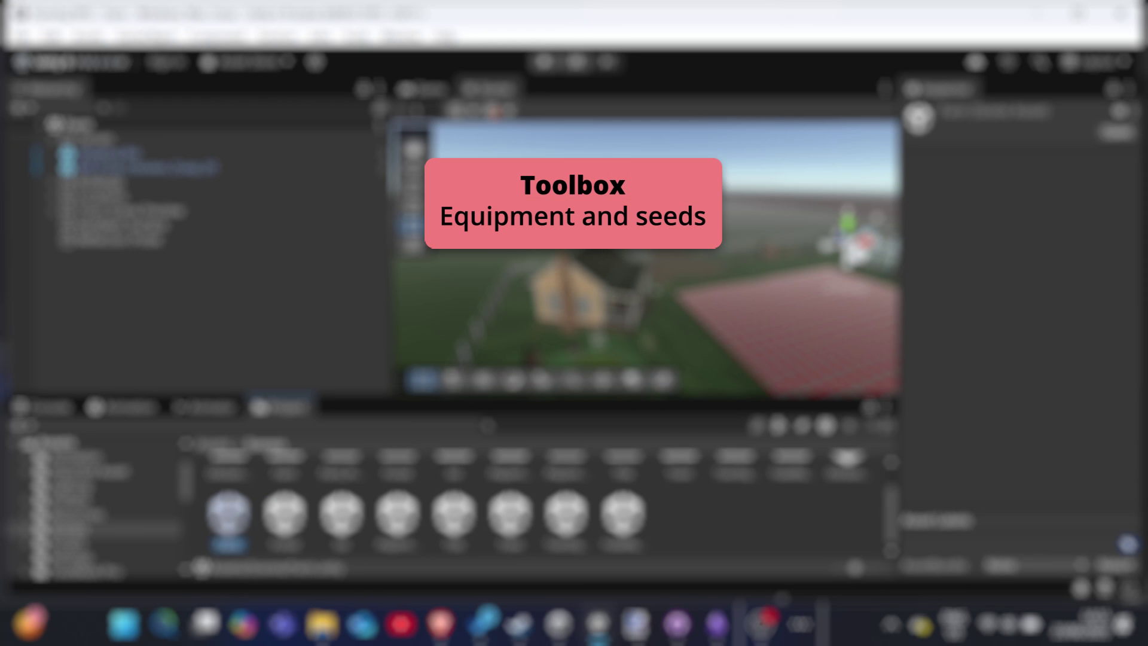
Search the project assets for the toolbox and place the SM_Prop_ToolBox_01 prefab on the grass beside the house.
right_click_drag(687, 227, 302, 308)
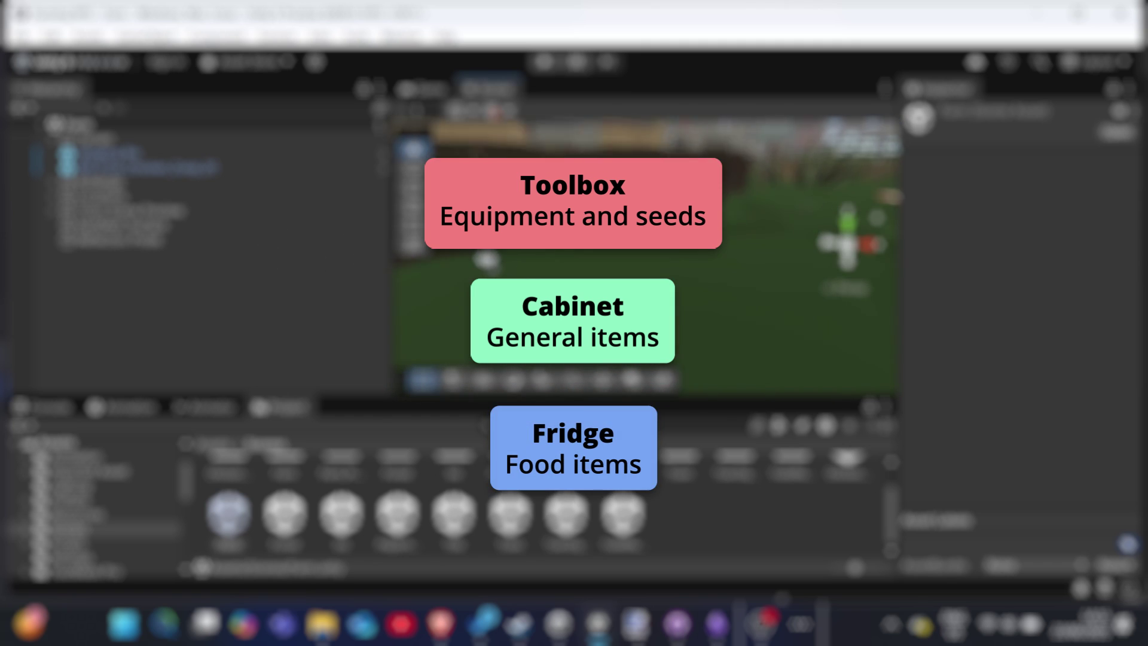
type("toolbo")
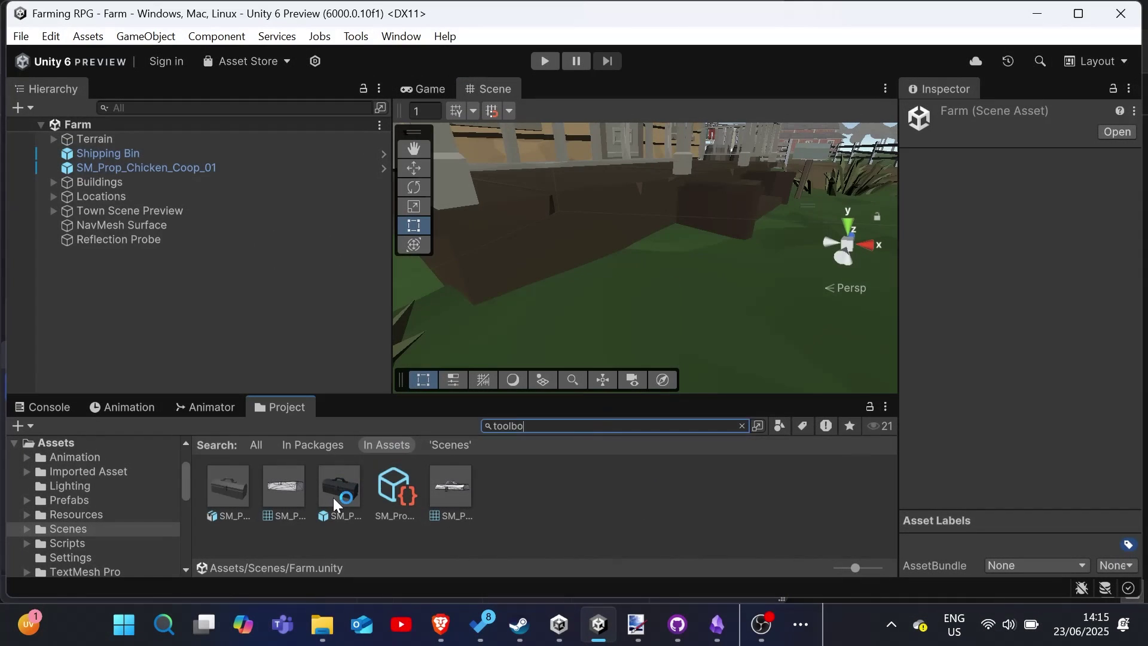
left_click(338, 494)
left_click_drag(465, 438, 637, 279)
Set the toolbox's X and Y scale to 2.
left_click(990, 266)
type("2")
key("Tab")
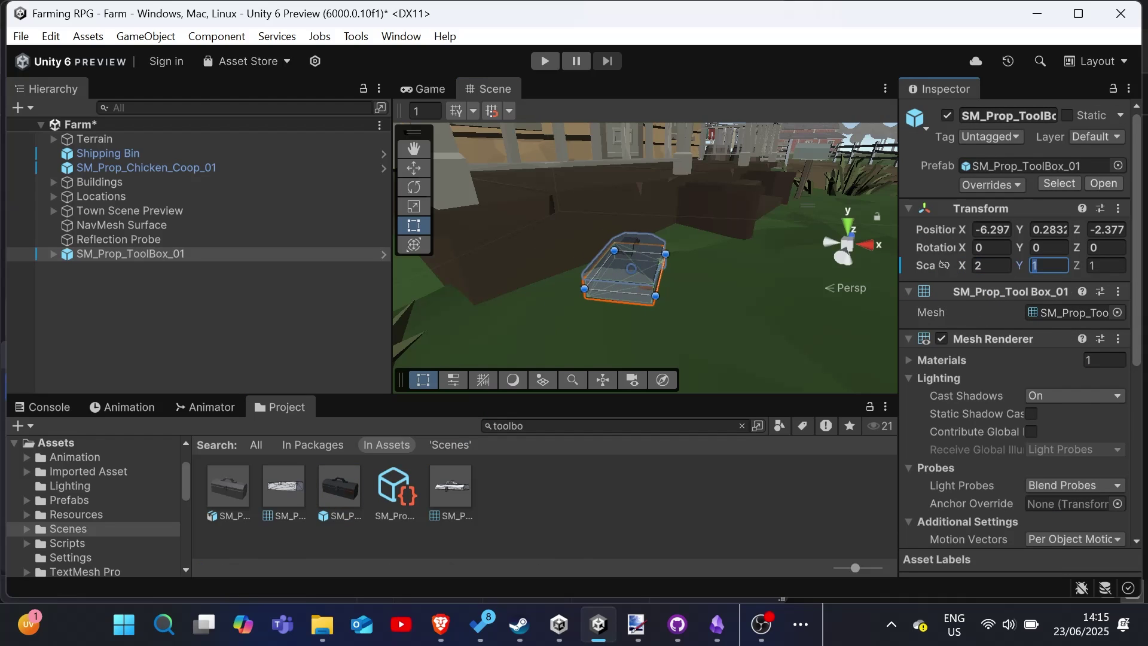
type("2")
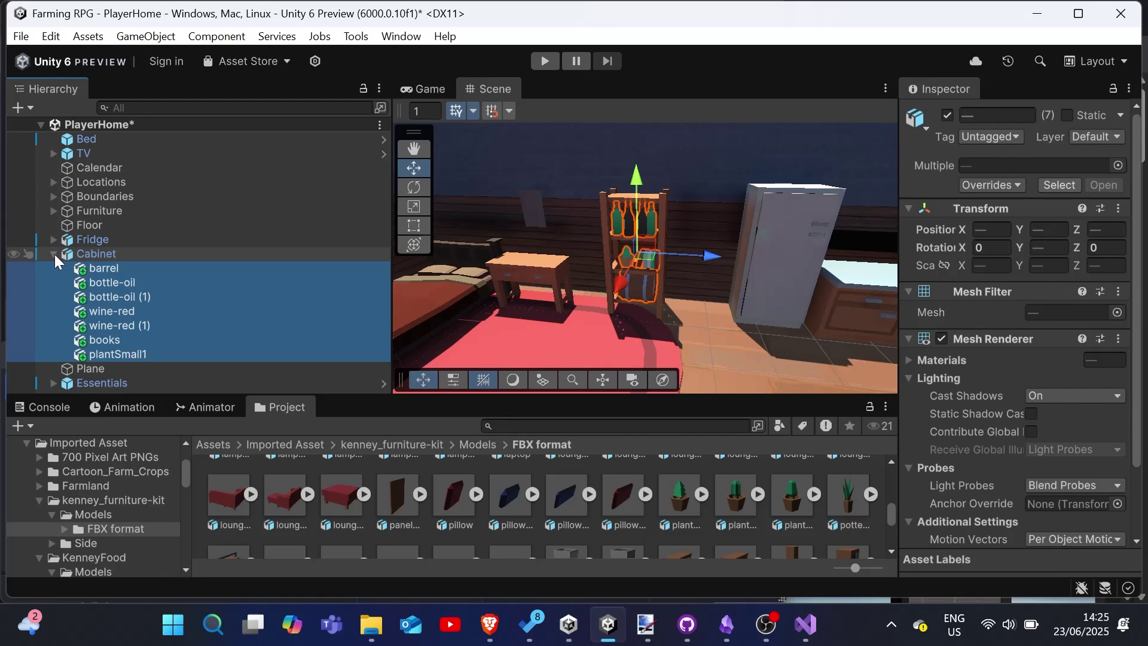
Collapse the Cabinet's child objects in the hierarchy and frame the selected shelf items in the scene.
left_click(54, 254)
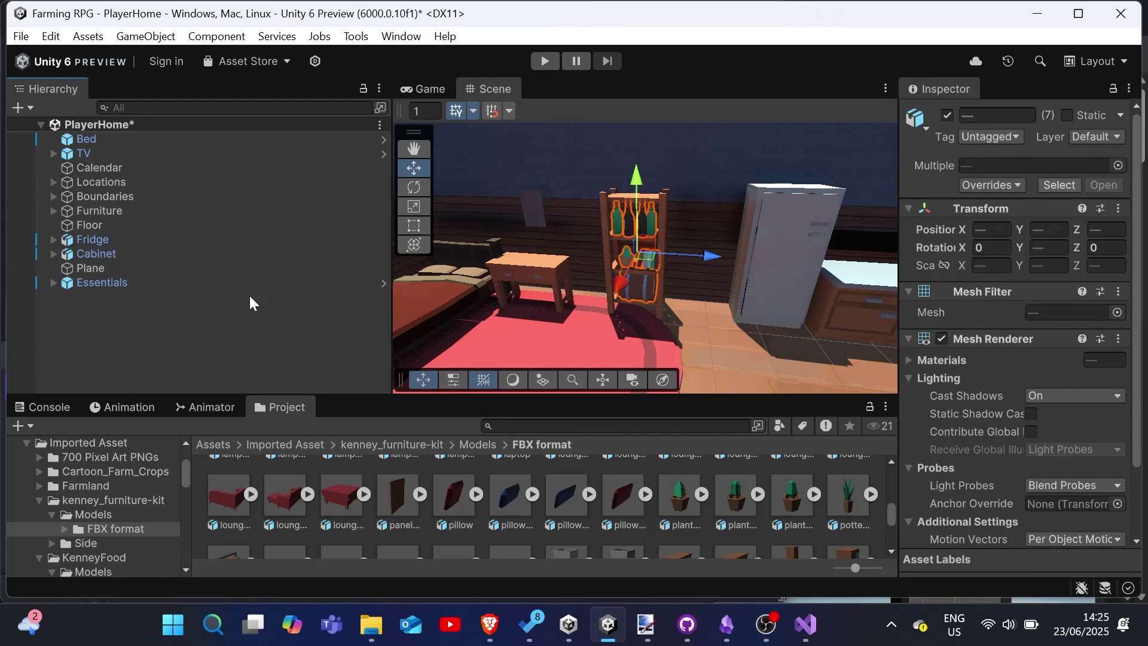
left_click_drag(706, 293, 717, 291, "alt")
key("f")
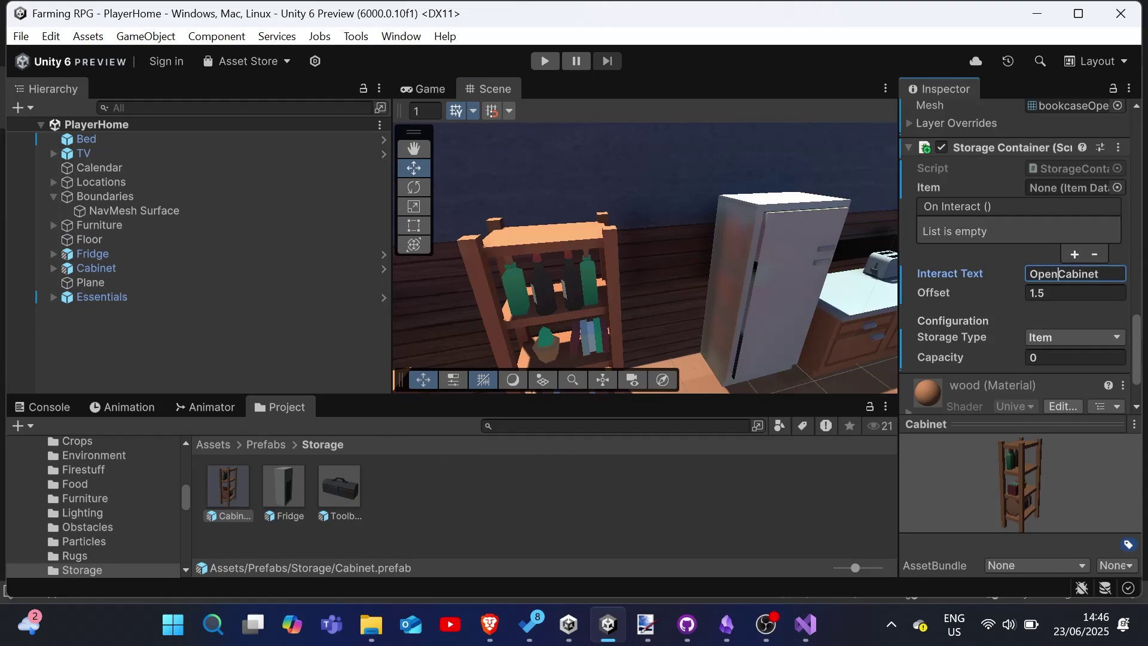
Set the storage type to Food on the Fridge prefab and to Tools on the Toolbox Variant prefab.
left_click(1074, 256)
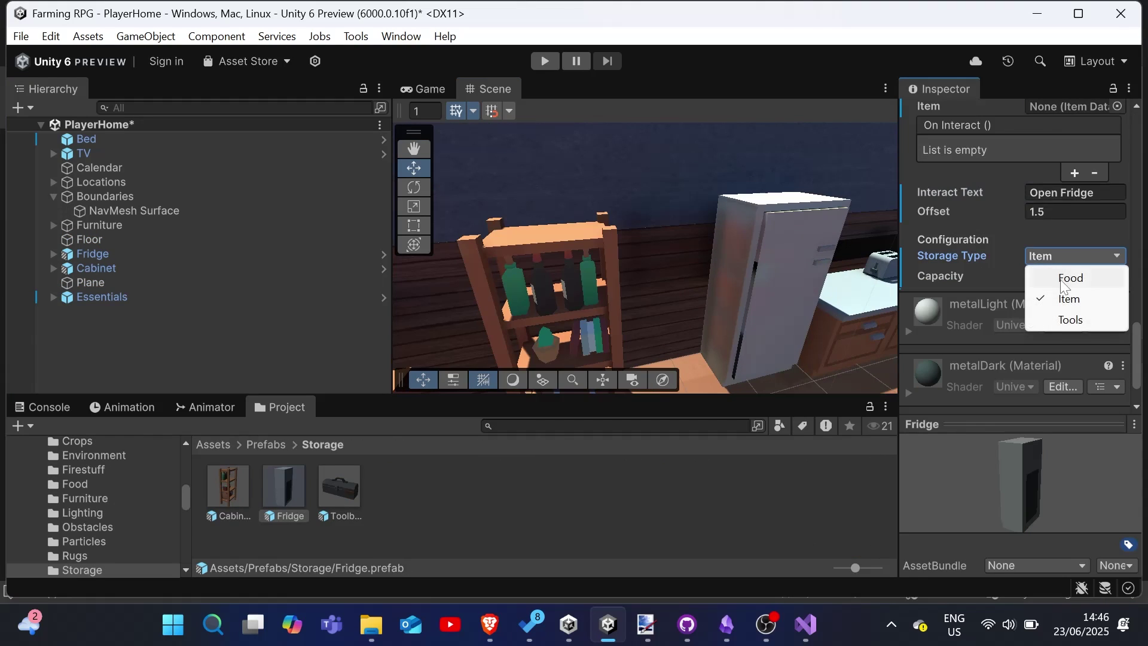
left_click(1065, 281)
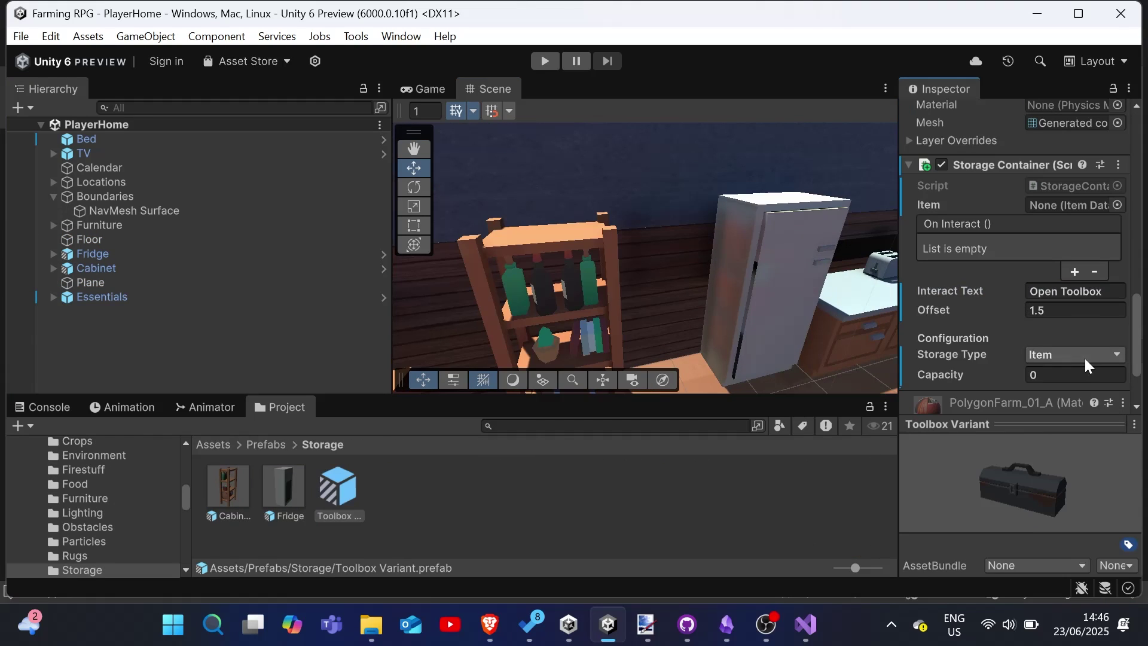
left_click(1074, 354)
left_click(1064, 418)
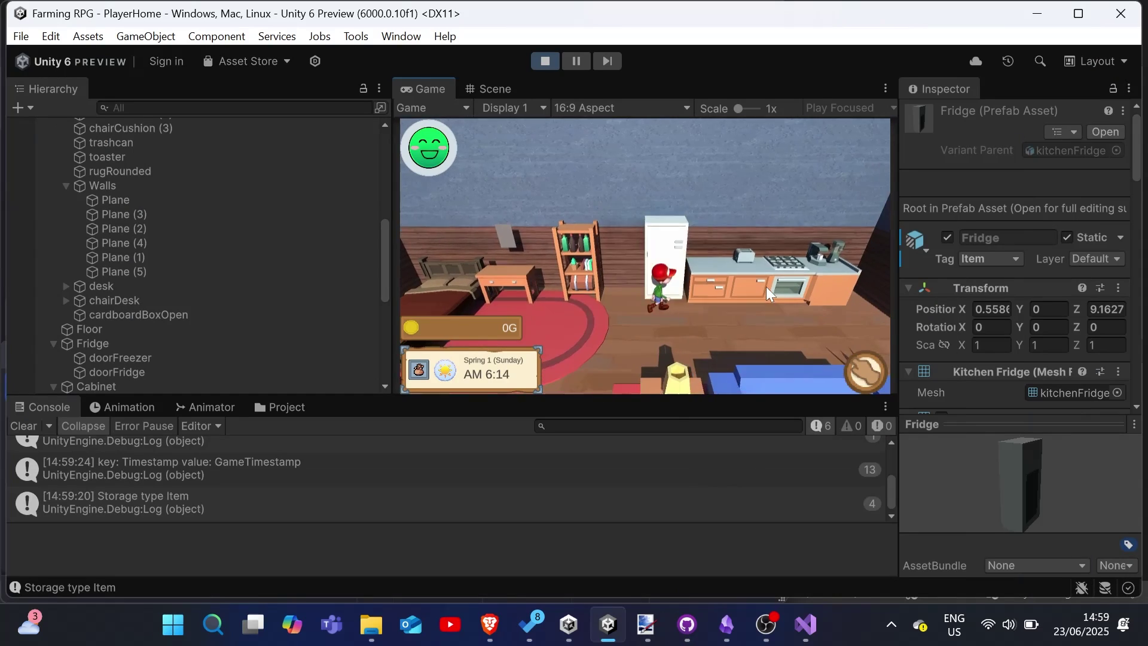
Walk the player character around the home and outside the farmhouse to test the storage containers in play mode.
key("w")
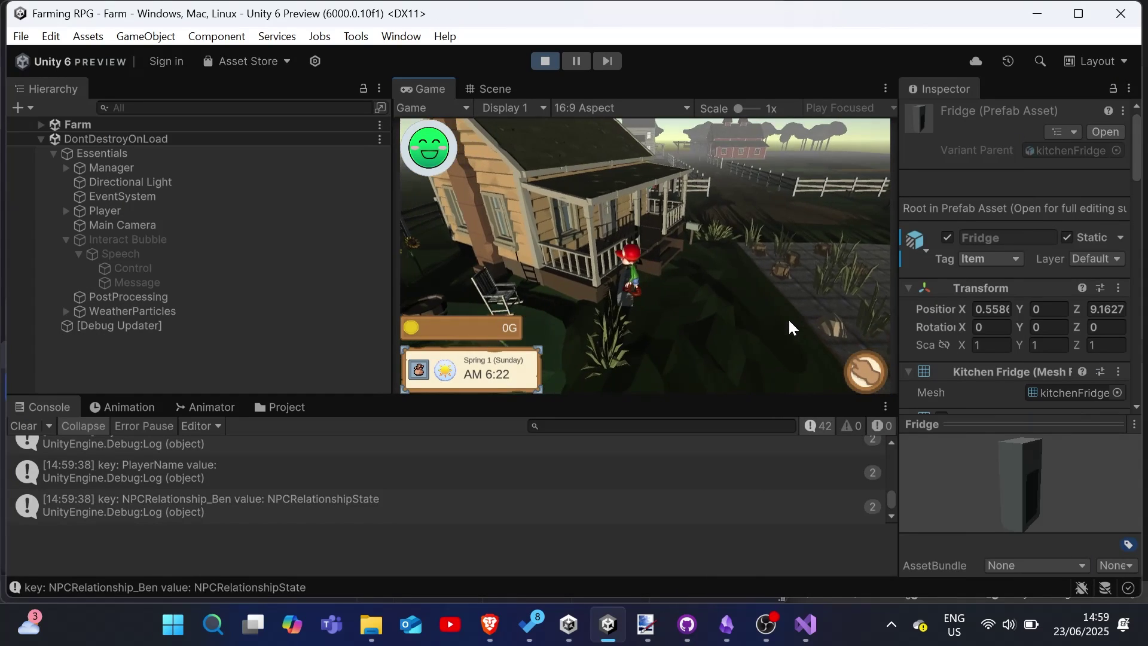
key("d")
key("s")
key("a")
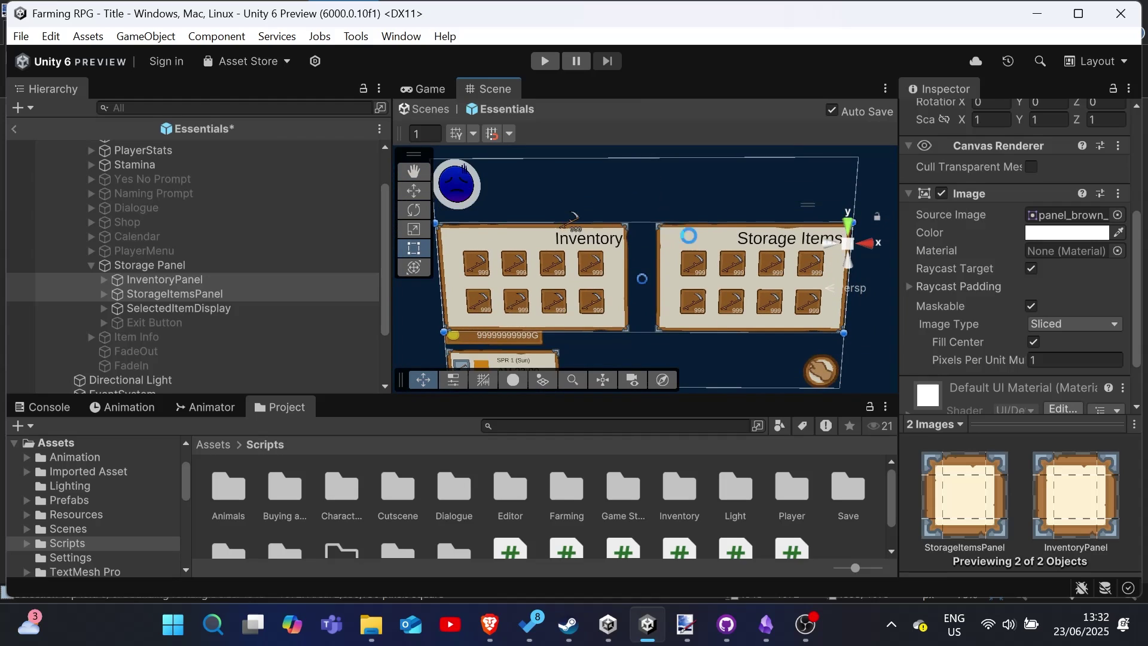
Move the duplicated InventoryPanel above the two storage panels and delete its inventory slots, leaving only the header.
scroll(469, 326, "up", 2)
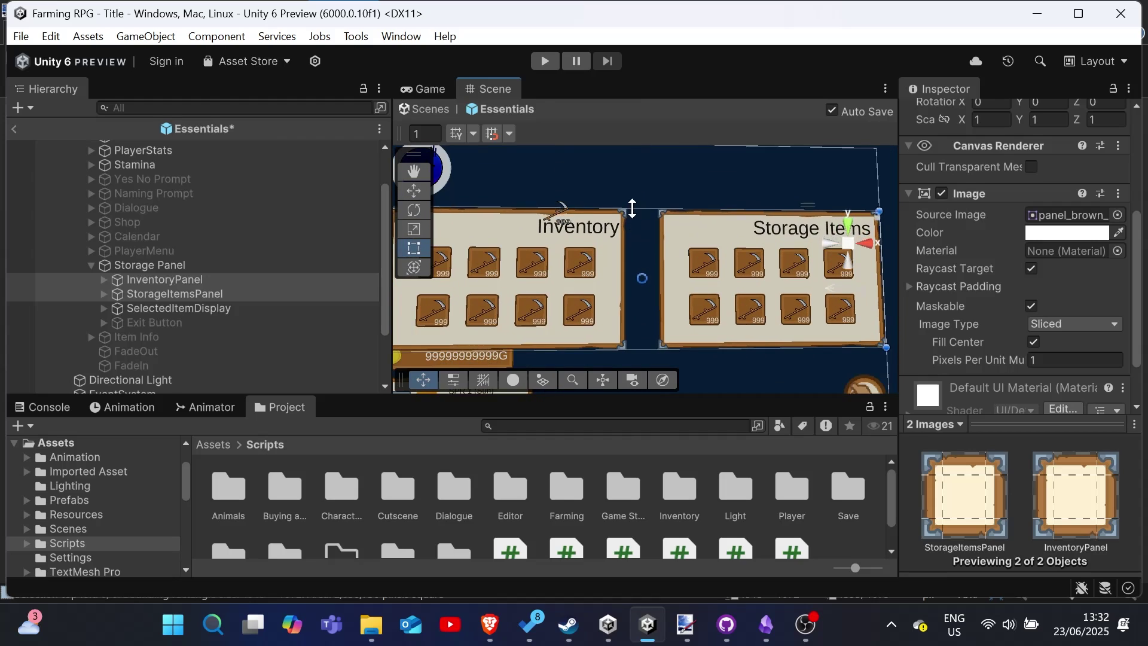
left_click_drag(469, 326, 572, 234)
left_click(104, 294)
left_click(159, 323)
key("Delete")
Rename the duplicated InventoryPanel as Heading.
left_click(172, 294)
left_click(1007, 115)
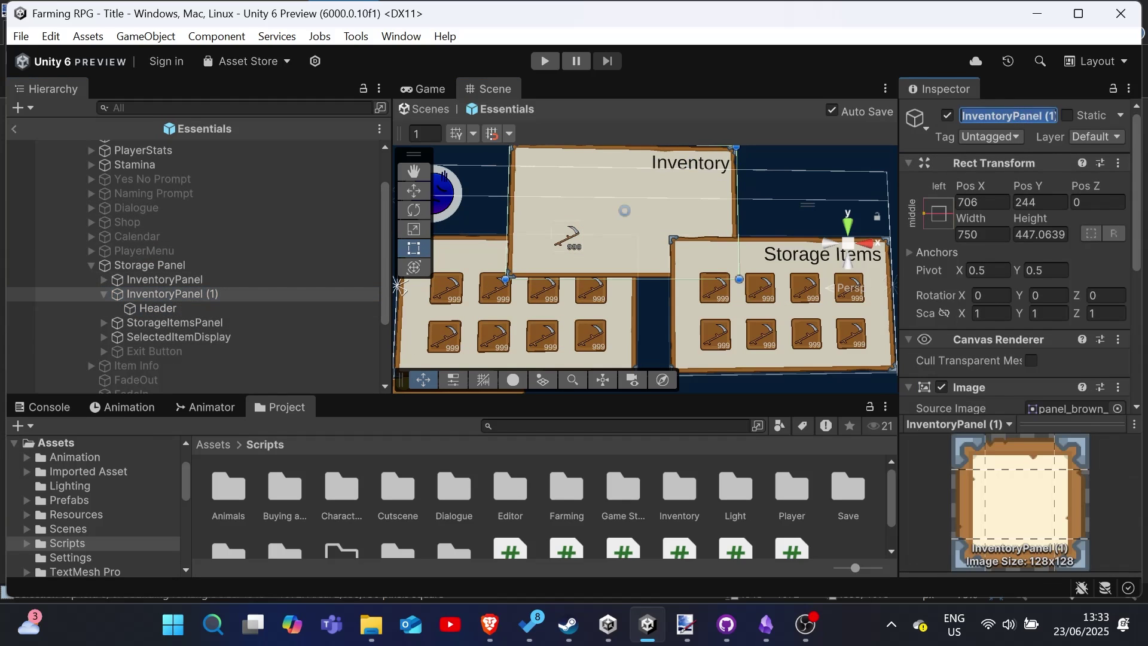
type("Headers")
left_click(158, 308)
left_click(149, 294)
left_click(1007, 115)
type("Heading")
key("Return")
Shrink the Heading panel to a thin banner and position it centred above the inventory and storage panels.
left_click_drag(658, 277, 660, 179)
left_click_drag(665, 172, 567, 192)
Anchor the Heading's Header text to stretch in both directions so it fills the Heading panel.
scroll(753, 216, "down", 5)
scroll(754, 216, "down", 2)
left_click(299, 308)
left_click(939, 214)
left_click(1124, 479, "alt")
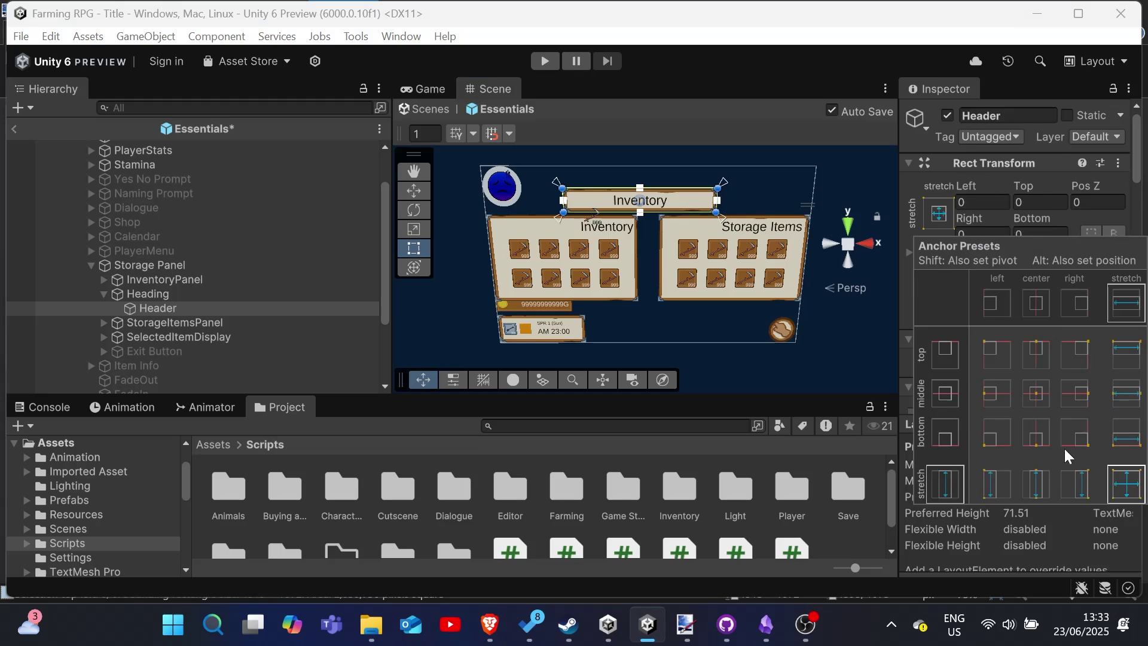
Set the Storage Panel's top offset to 0.
scroll(1017, 299, "down", 1)
right_click_drag(754, 263, 721, 227)
left_click(210, 296)
left_click_drag(726, 242, 762, 170)
left_click(209, 267)
scroll(747, 204, "up", 3)
scroll(762, 180, "down", 4)
scroll(693, 239, "up", 4)
left_click(1051, 202)
type("0")
Stretch the Storage Panel across the whole canvas and raise its lower edge to a bottom offset of about 258.2.
scroll(769, 269, "down", 4)
left_click(848, 244)
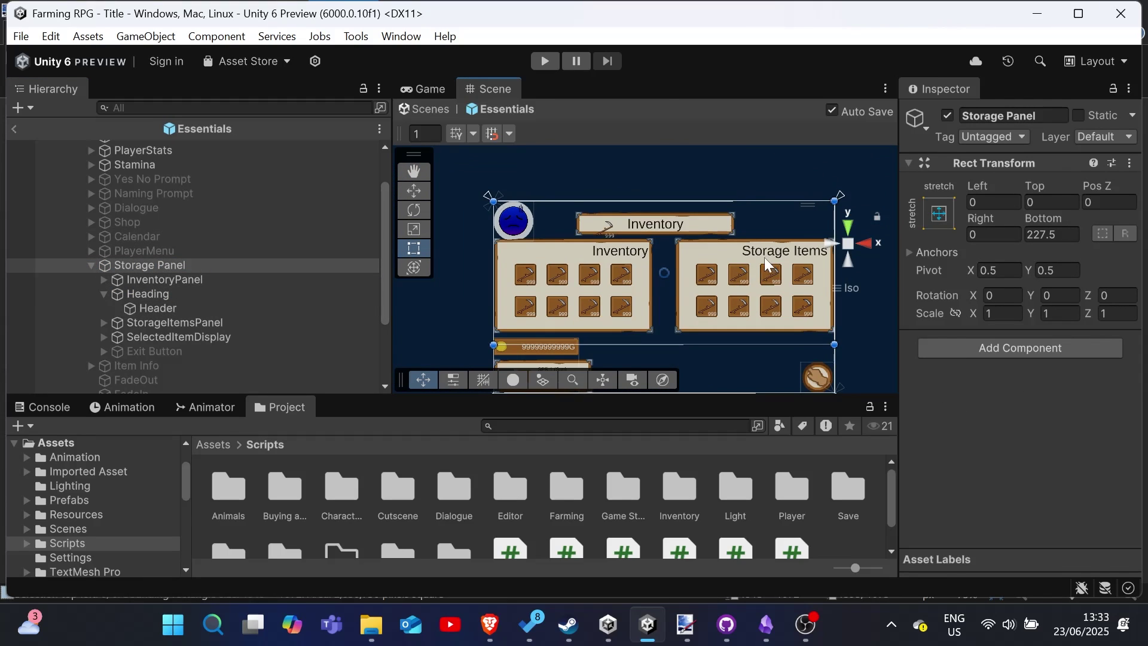
left_click(939, 213)
left_click(1124, 479, "alt")
middle_click_drag(800, 303, 799, 240)
scroll(773, 360, "up", 5)
scroll(771, 356, "down", 7)
left_click_drag(710, 152, 709, 162)
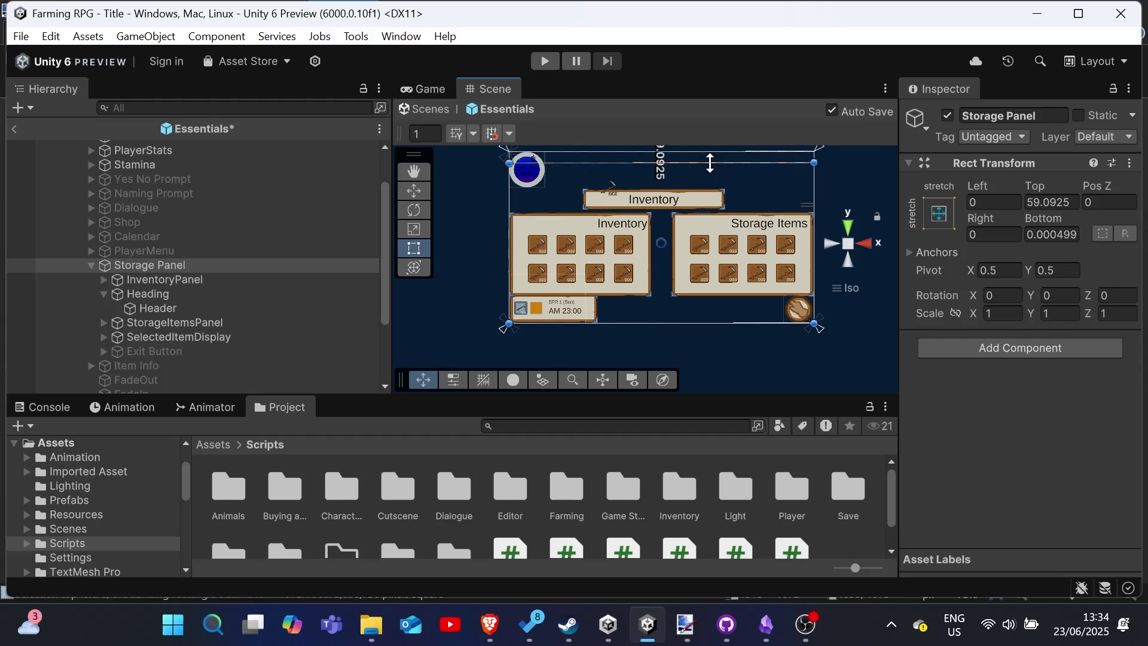
left_click_drag(735, 297, 718, 272)
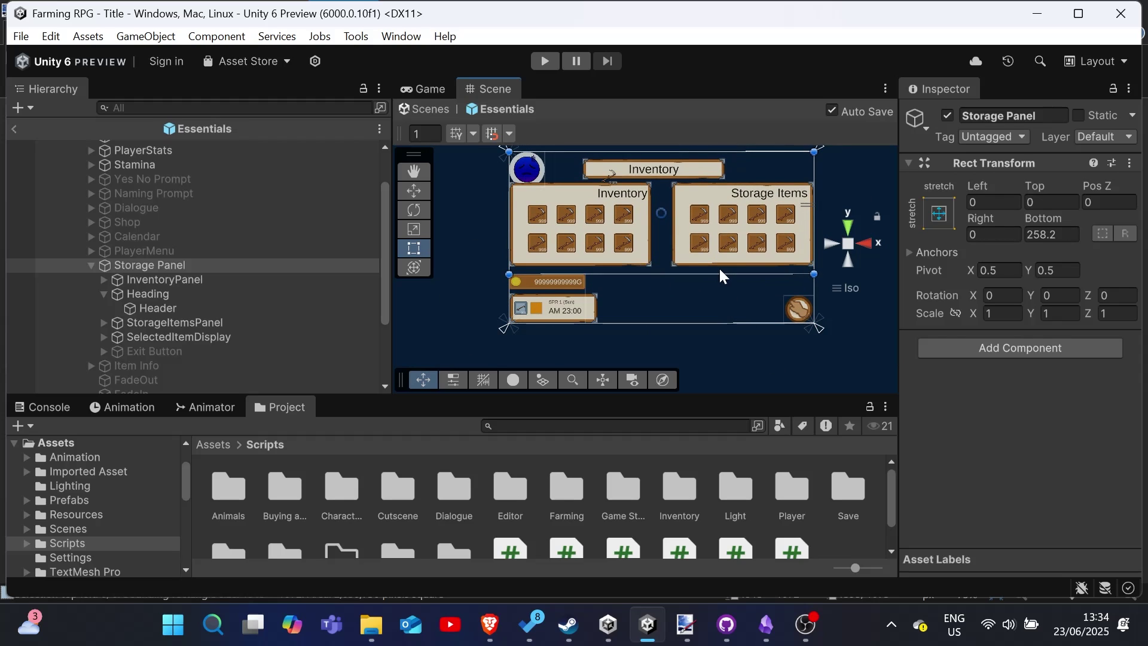
Reorder the Heading object above InventoryPanel within the Storage Panel and select its Header text.
scroll(696, 233, "up", 4)
middle_click_drag(691, 226, 700, 261)
scroll(702, 242, "down", 1)
left_click(164, 279)
scroll(1017, 298, "down", 4)
left_click(104, 280)
left_click(157, 293)
left_click(164, 280)
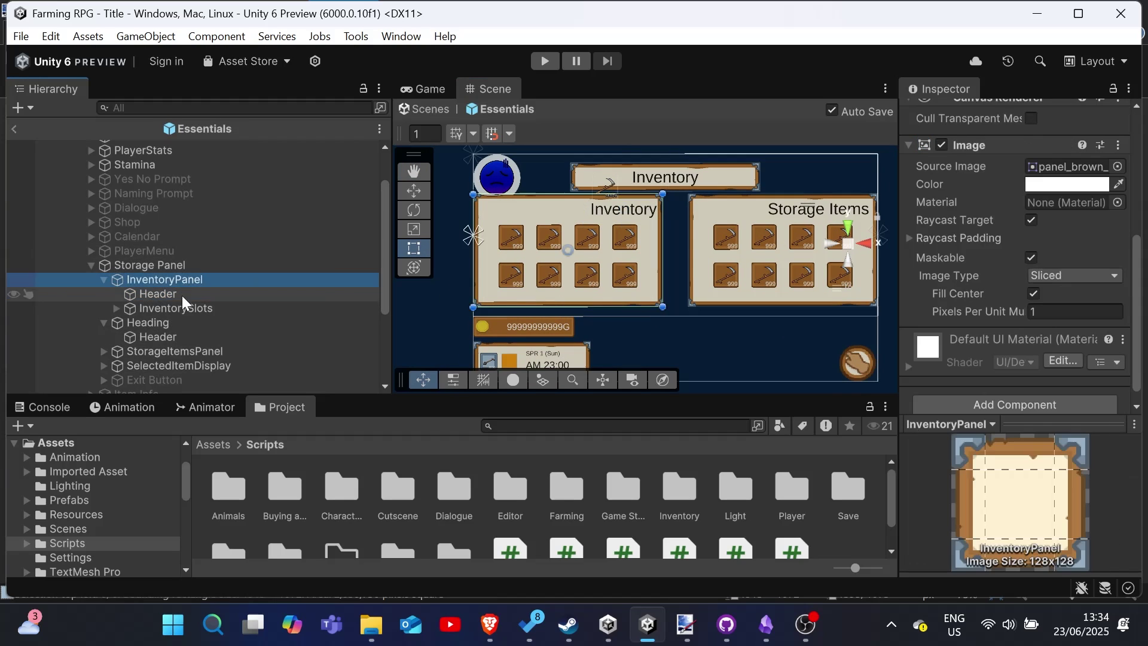
left_click_drag(150, 322, 153, 273)
left_click(157, 293)
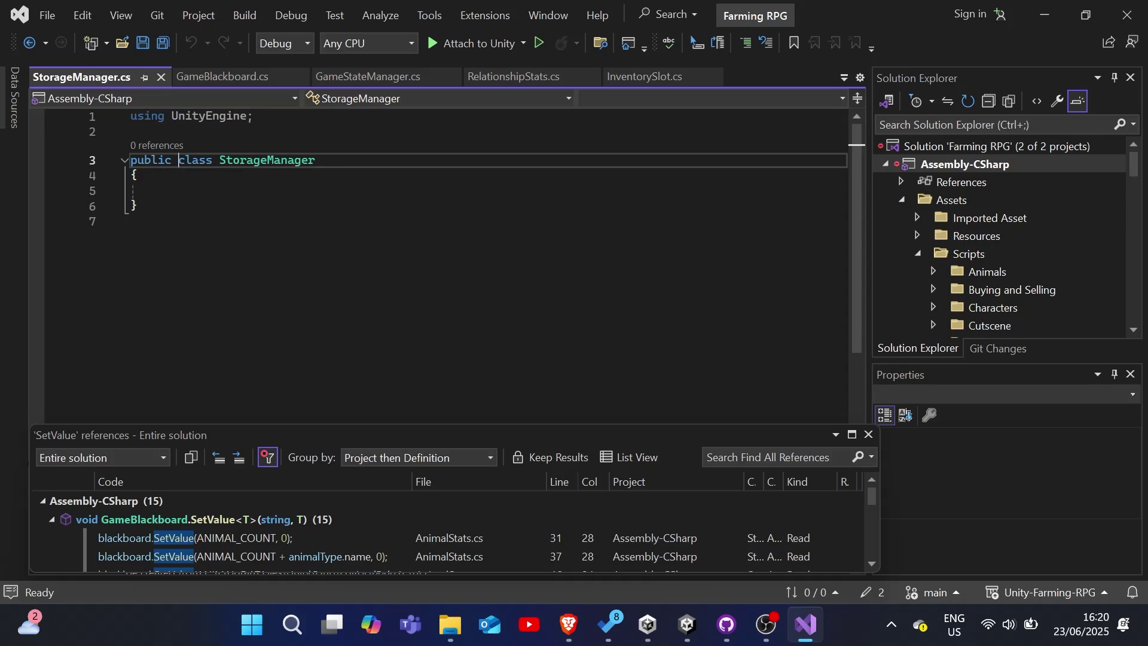
Make the StorageManager class static.
type("stati")
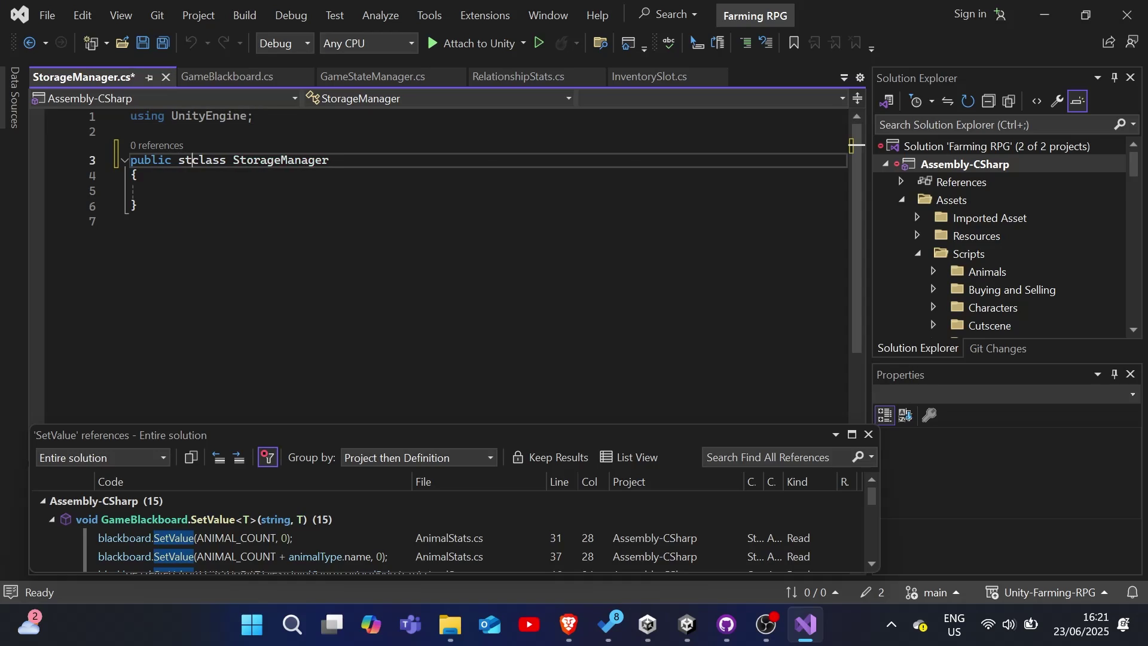
type("c")
key("Down")
key("Down")
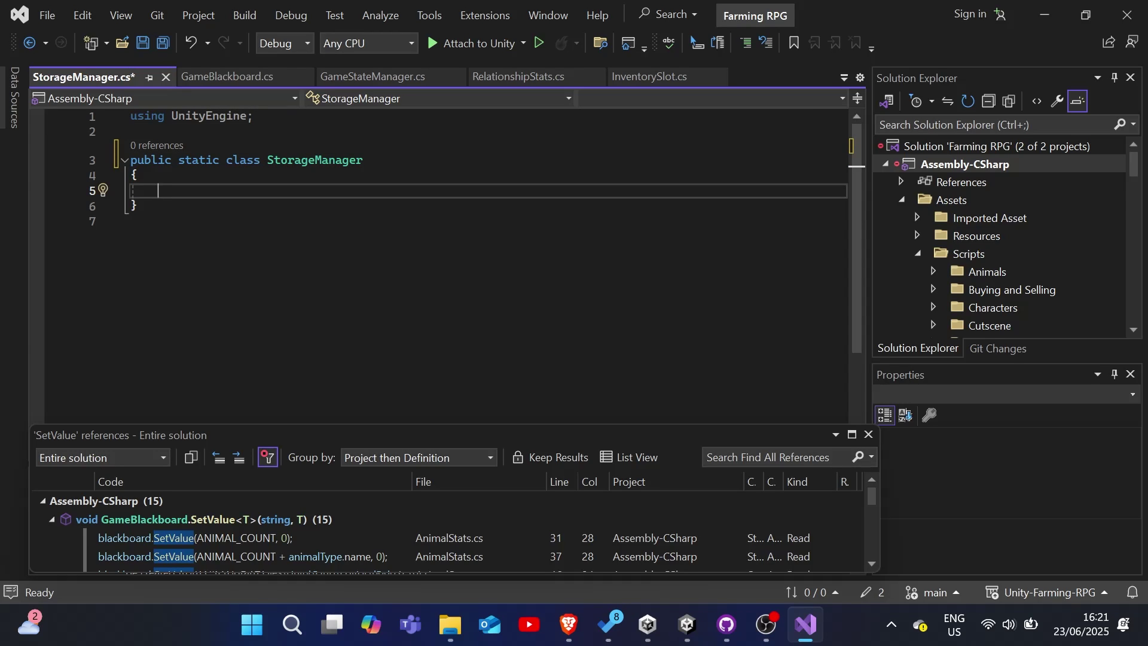
Add an empty public static void OpenStorage() method to the StorageManager class.
type("public st")
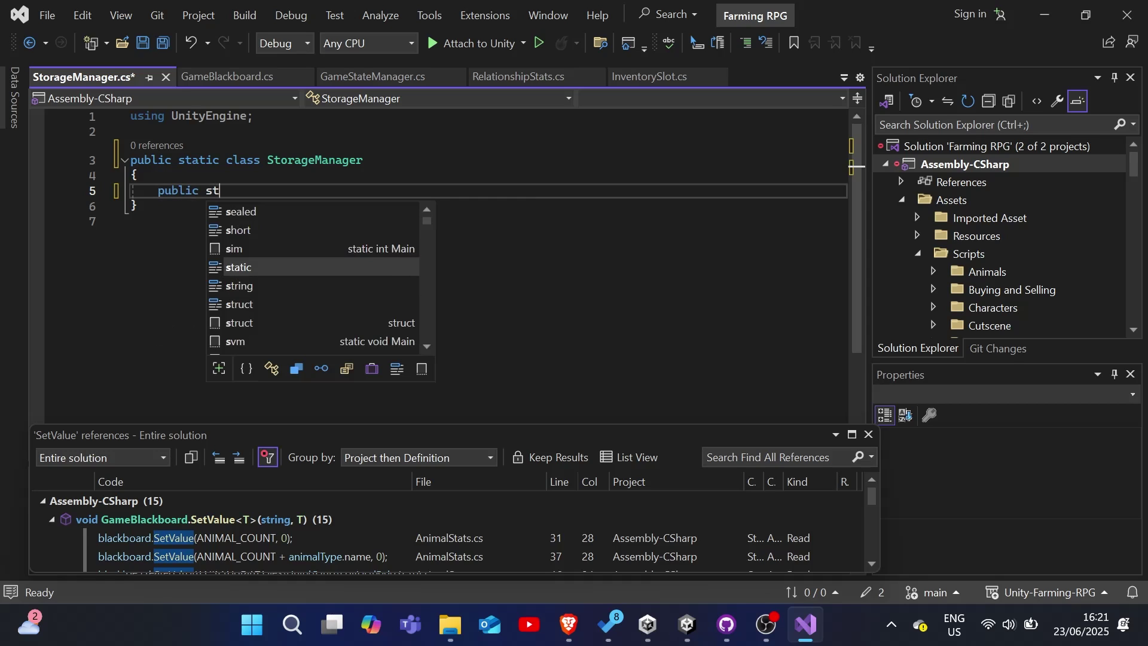
type("atic void")
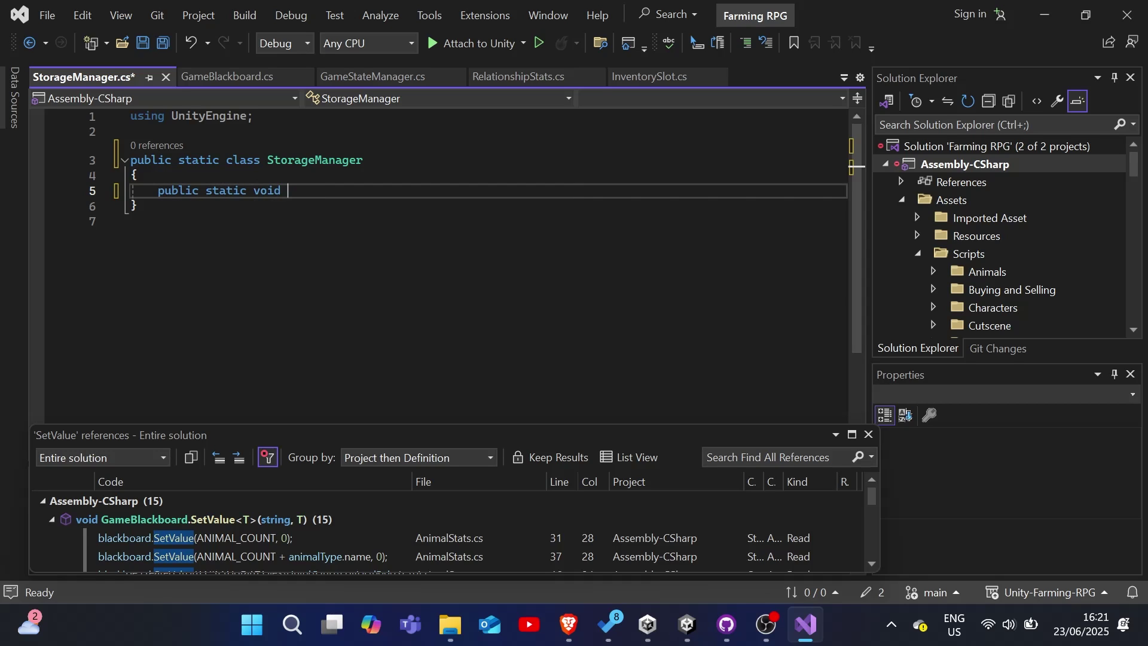
type(" OpenStar")
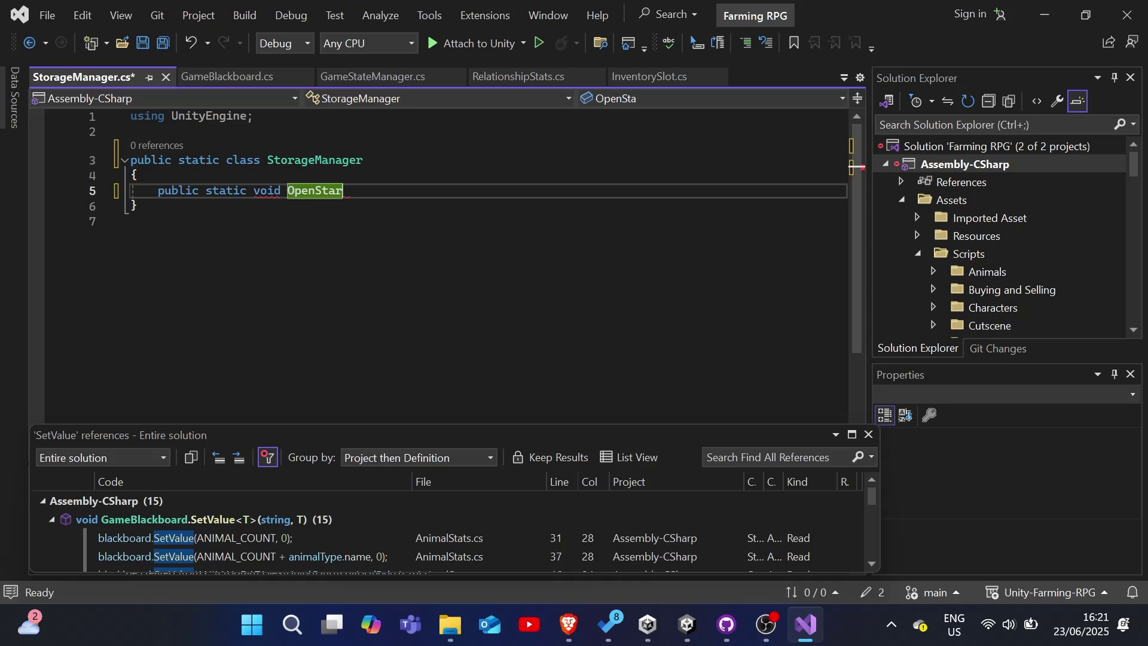
key("BackSpace")
type("orage() {")
key("Return")
Insert a documentation comment (///) on a new line above the OpenStorage method.
key("Up")
key("Up")
key("Up")
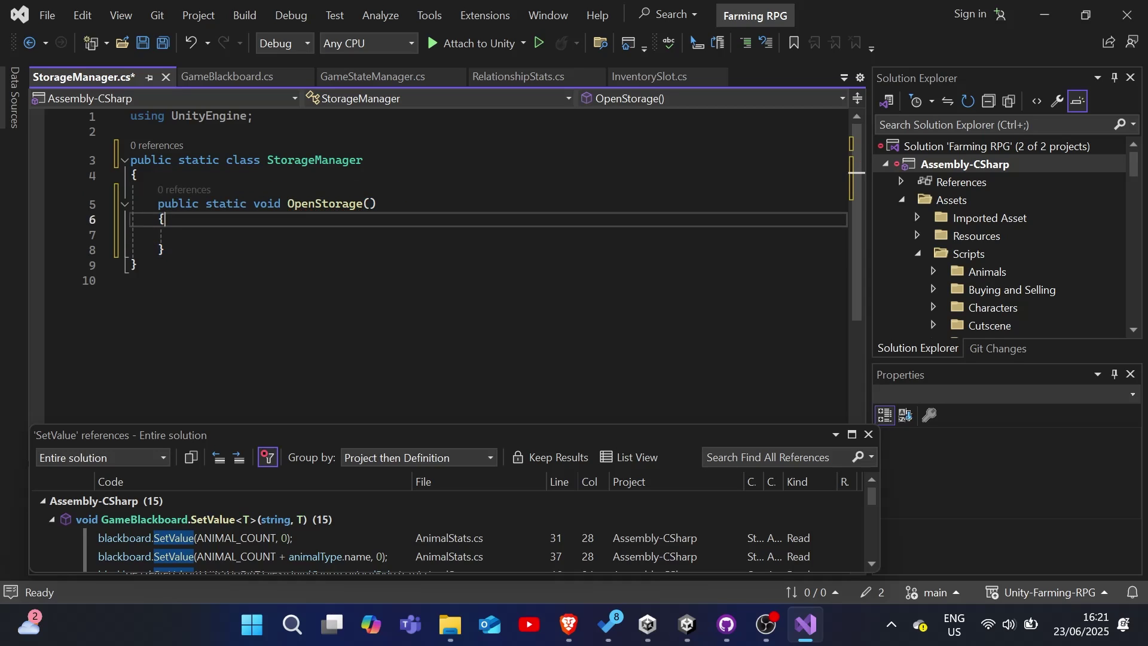
key("Return")
type("/")
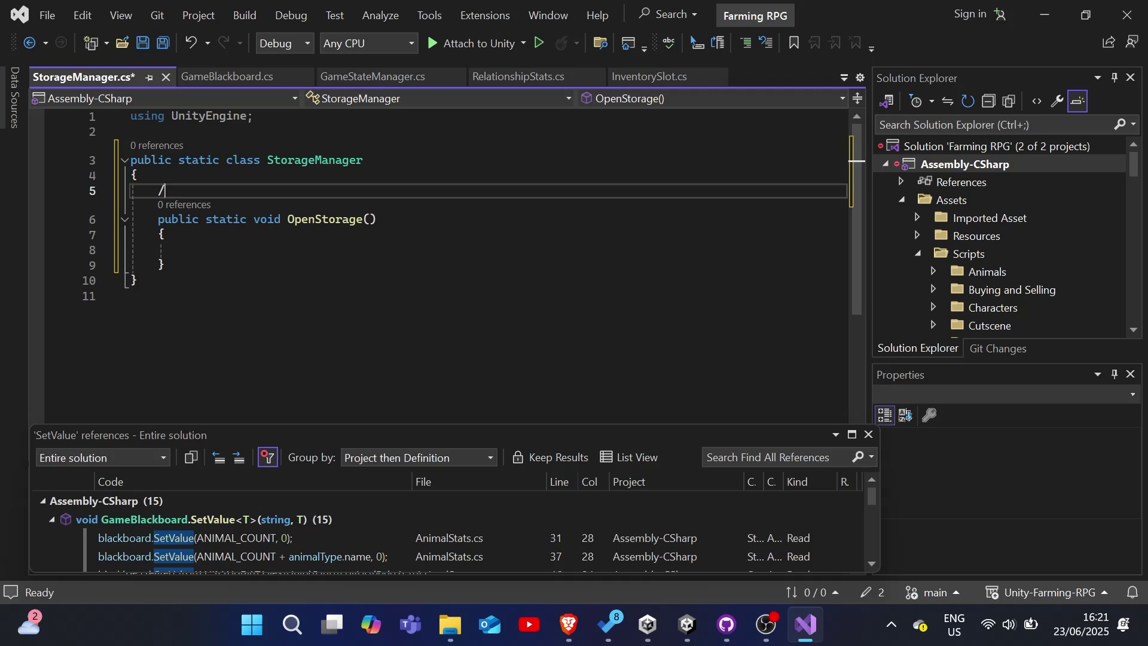
type("//")
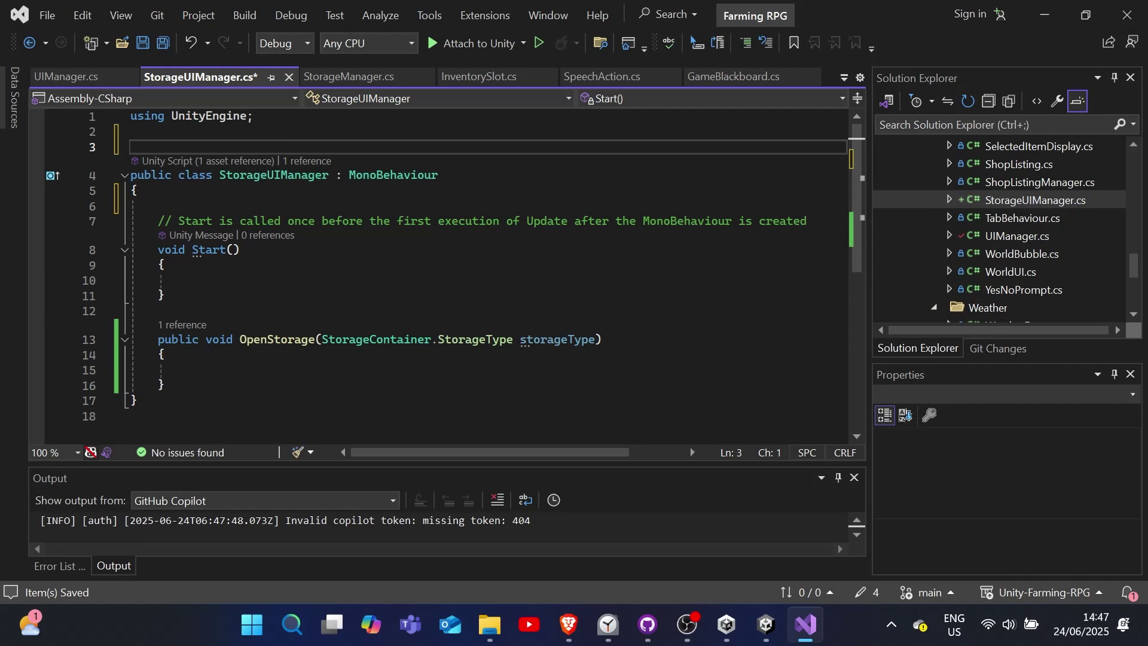
key("Up")
type("u")
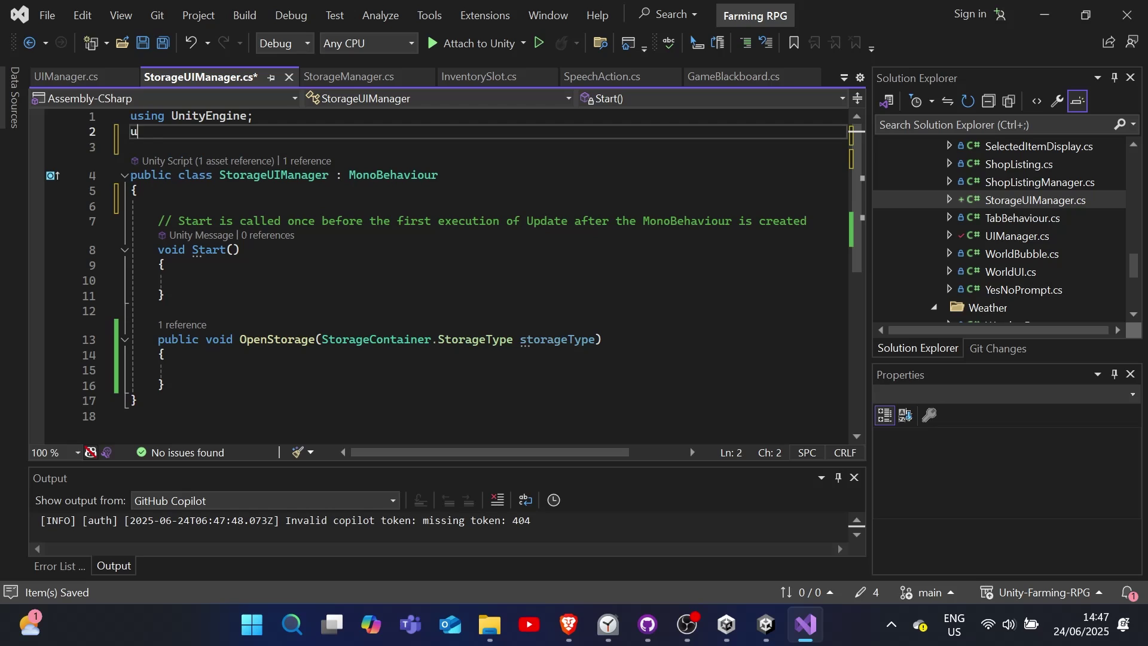
key("BackSpace")
Declare a TextMeshProUGUI field named heading at the start of the StorageUIManager class.
left_click(158, 206)
key("Up")
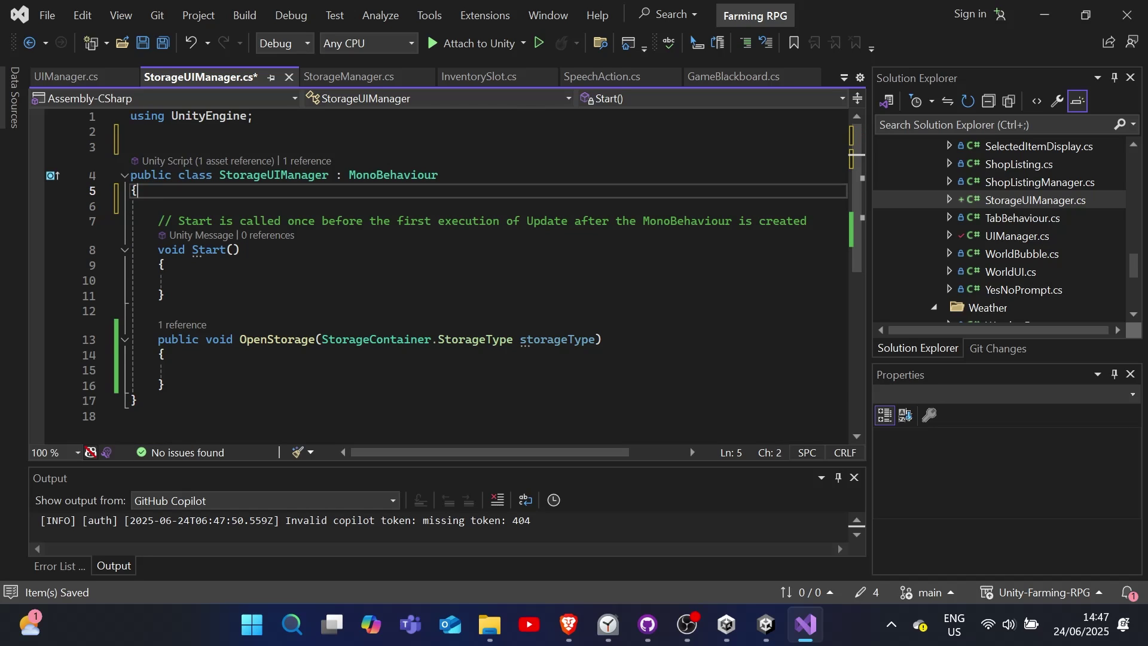
key("Return")
type("Text")
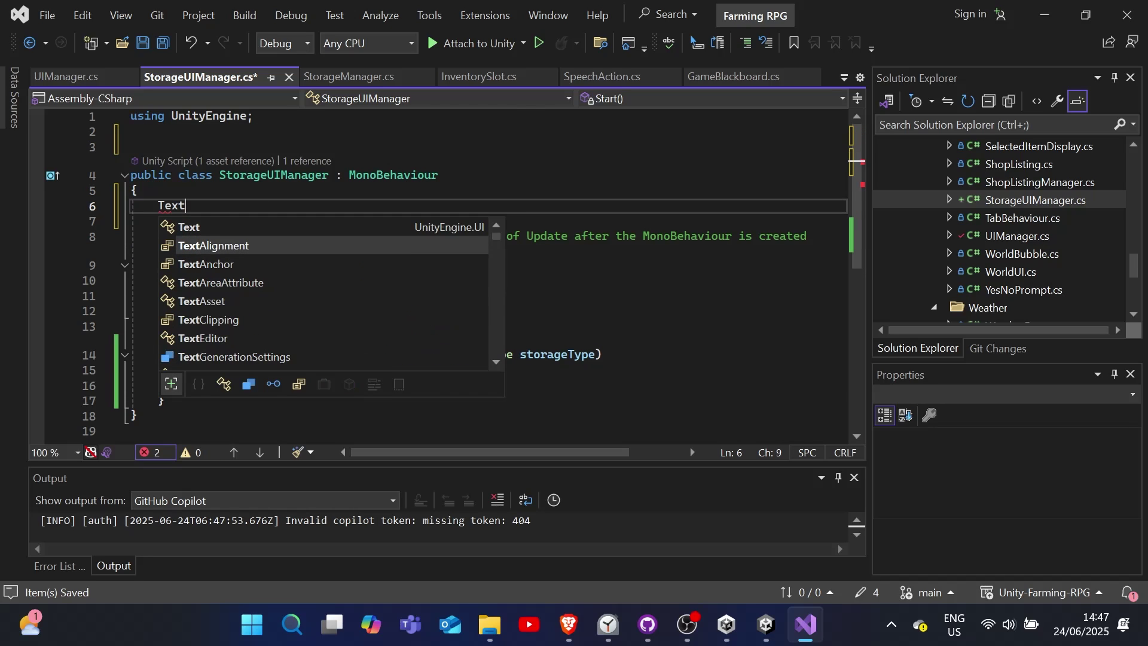
type("mes")
key("Down")
key("Down")
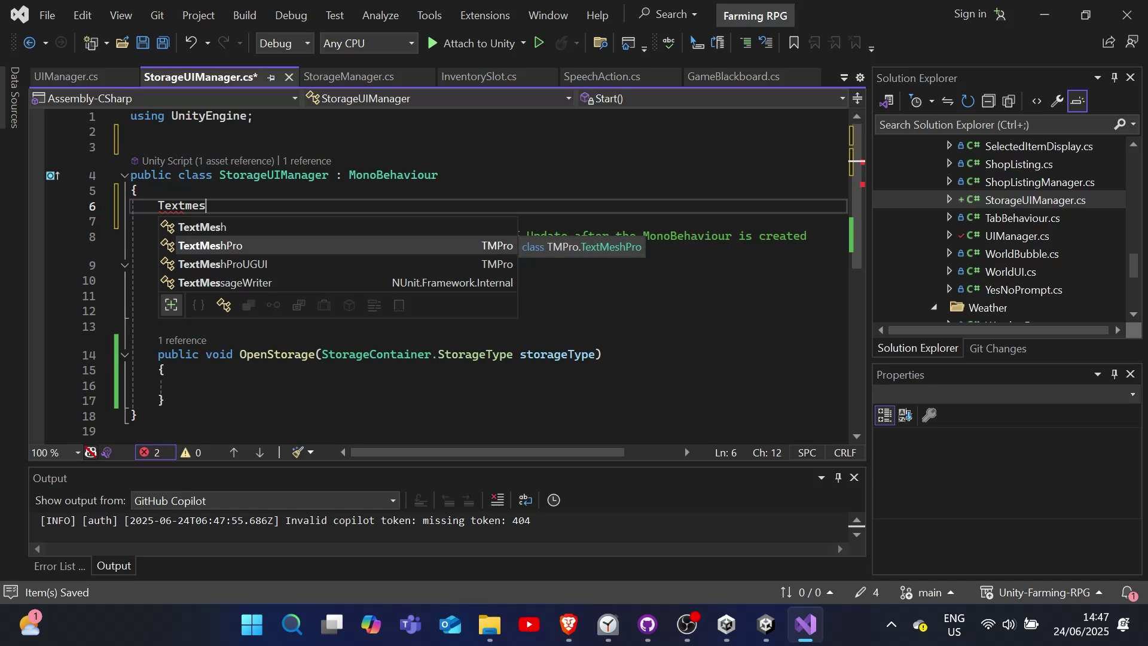
type("hProUGUI heading;")
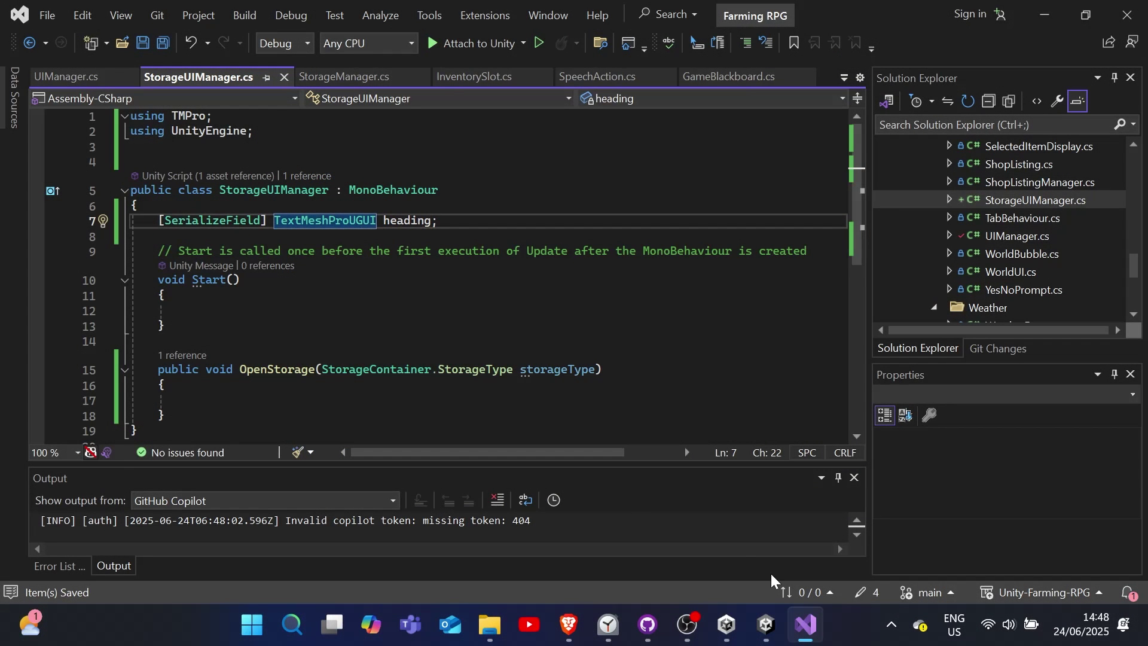
left_click(770, 622)
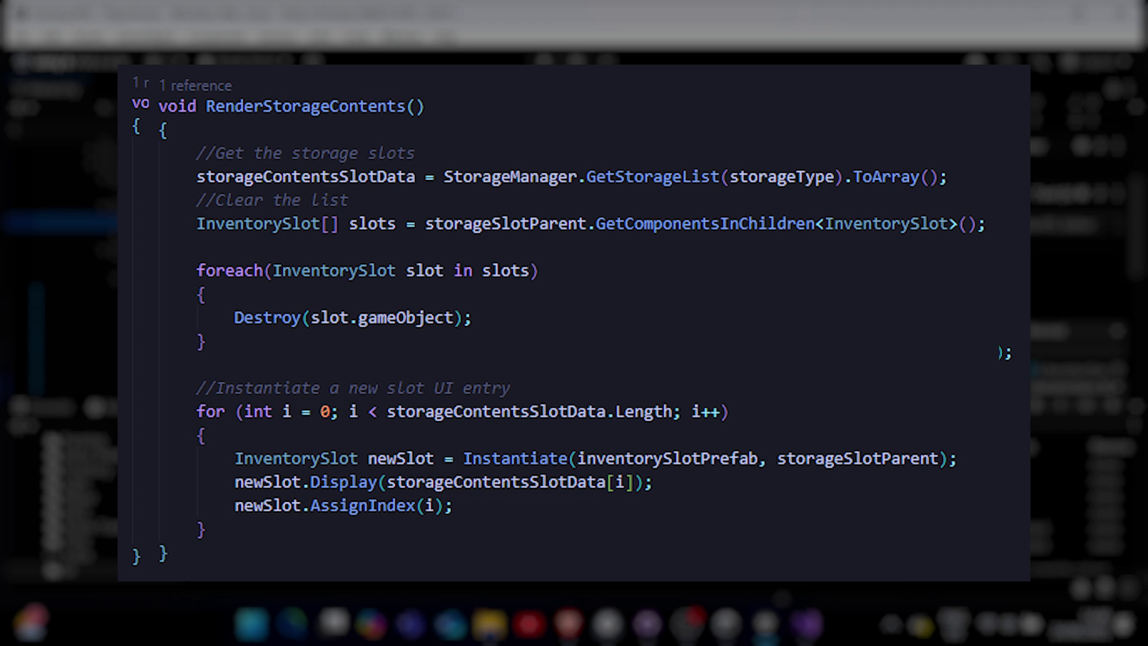
left_click(805, 625)
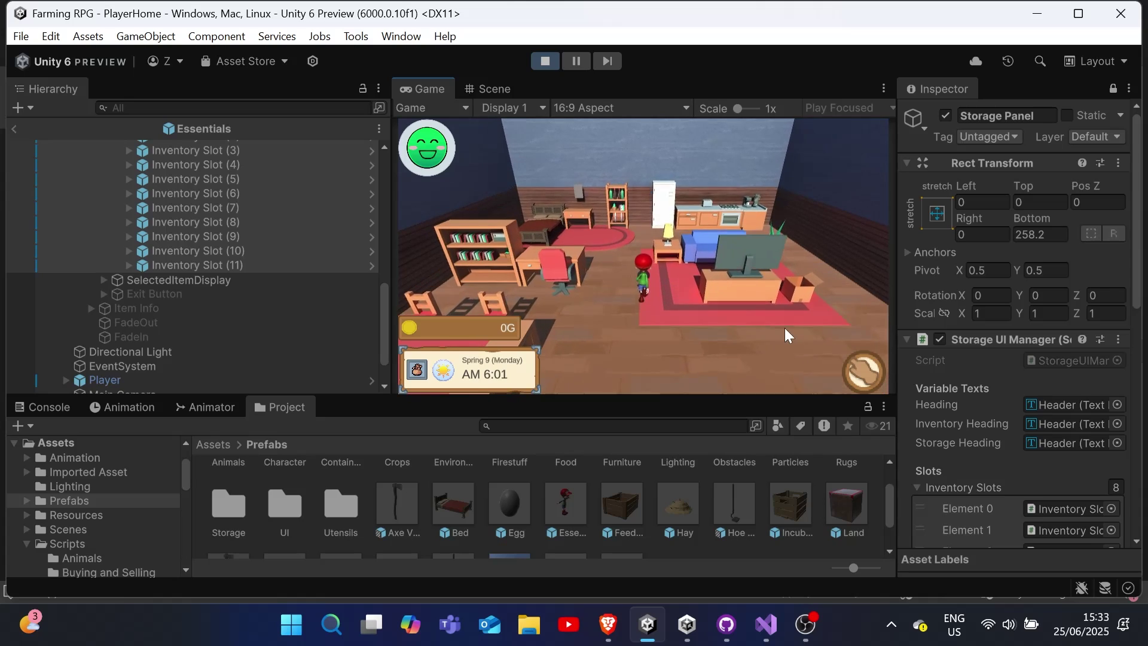
Open the cabinet in the running game and move the pumpkin from the item inventory into the cabinet's slots.
key("a")
right_click(725, 270)
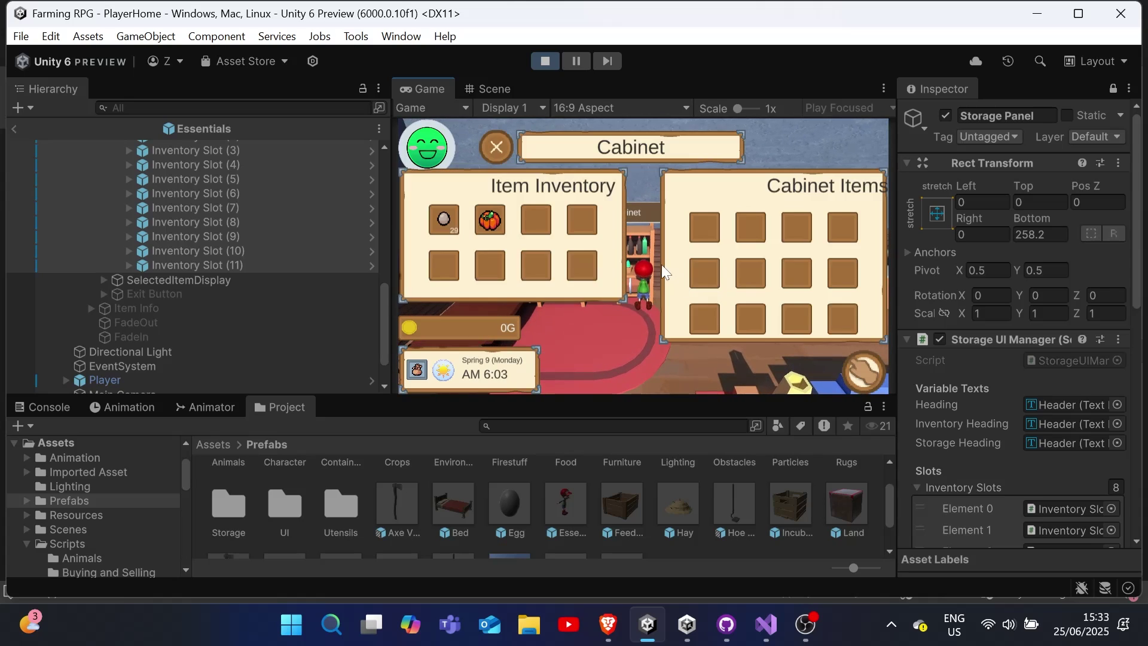
left_click(493, 224)
left_click(709, 231)
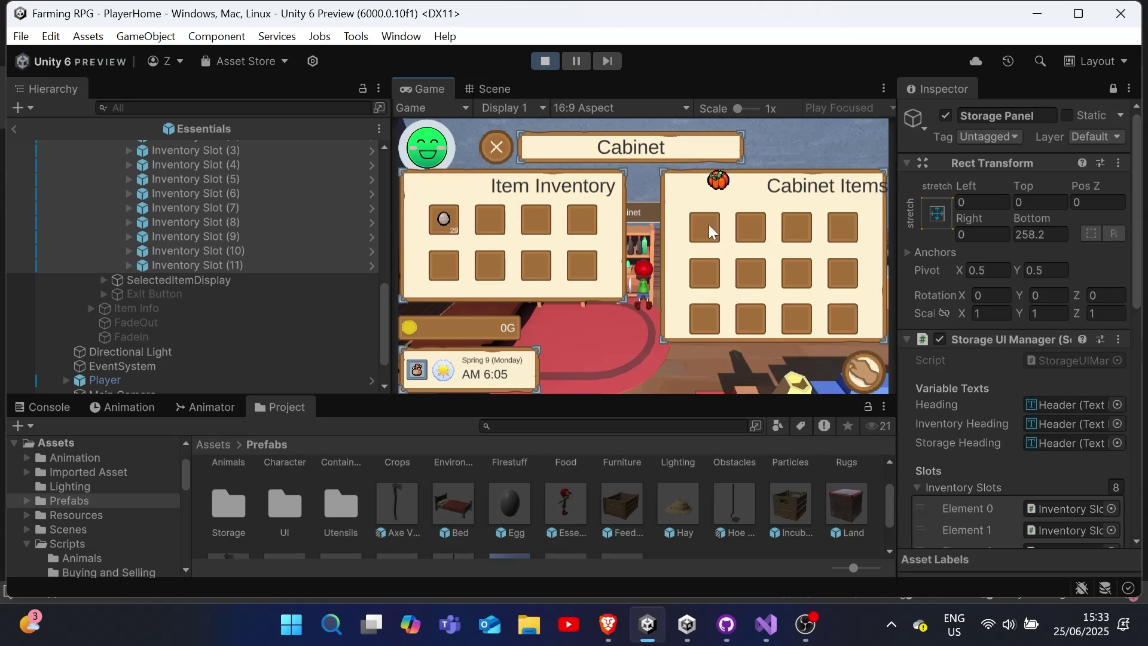
left_click_drag(709, 226, 751, 222)
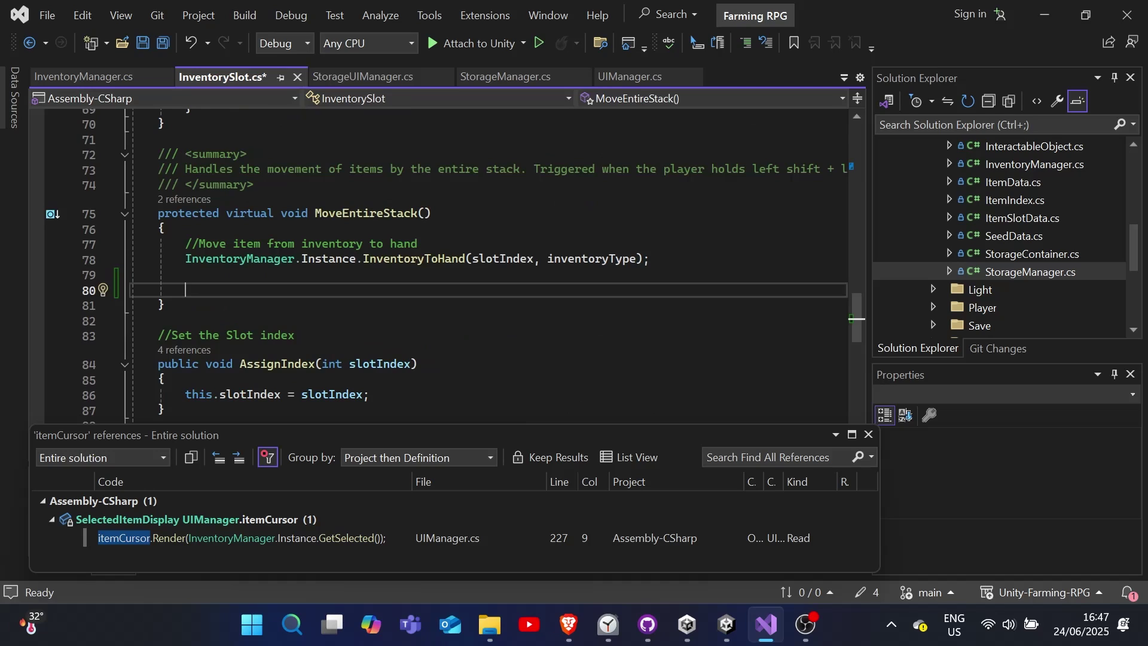
Review the OnPointerClick and MoveEntireStack methods in InventorySlot.cs.
scroll(443, 266, "up", 4)
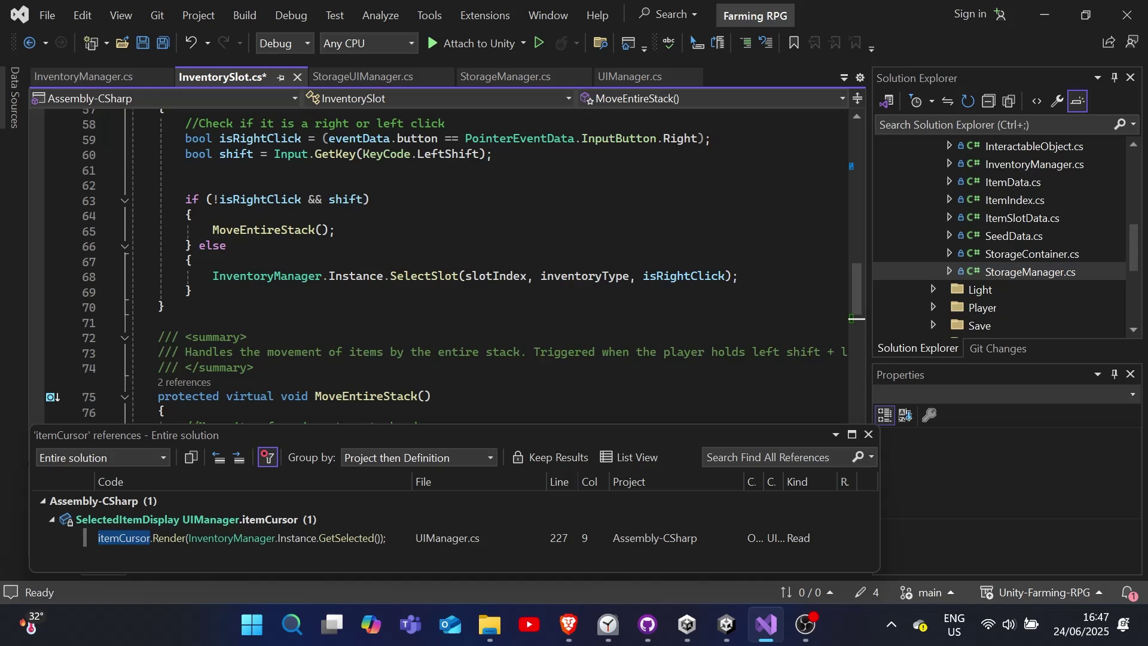
scroll(445, 265, "up", 2)
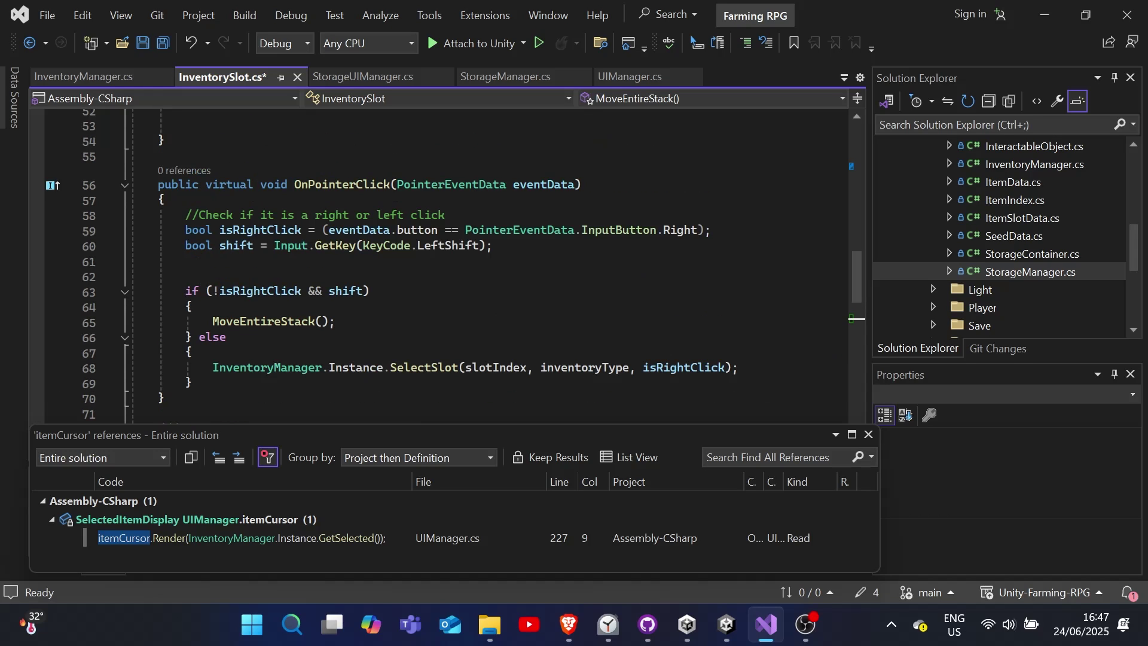
scroll(445, 266, "up", 2)
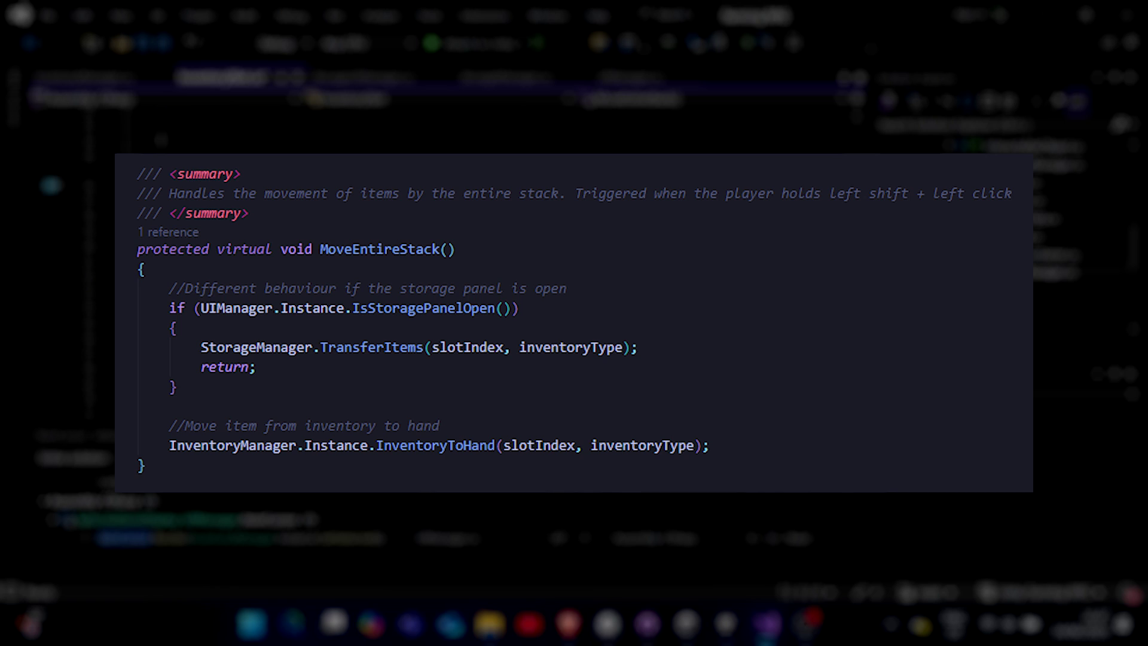
scroll(446, 265, "up", 4)
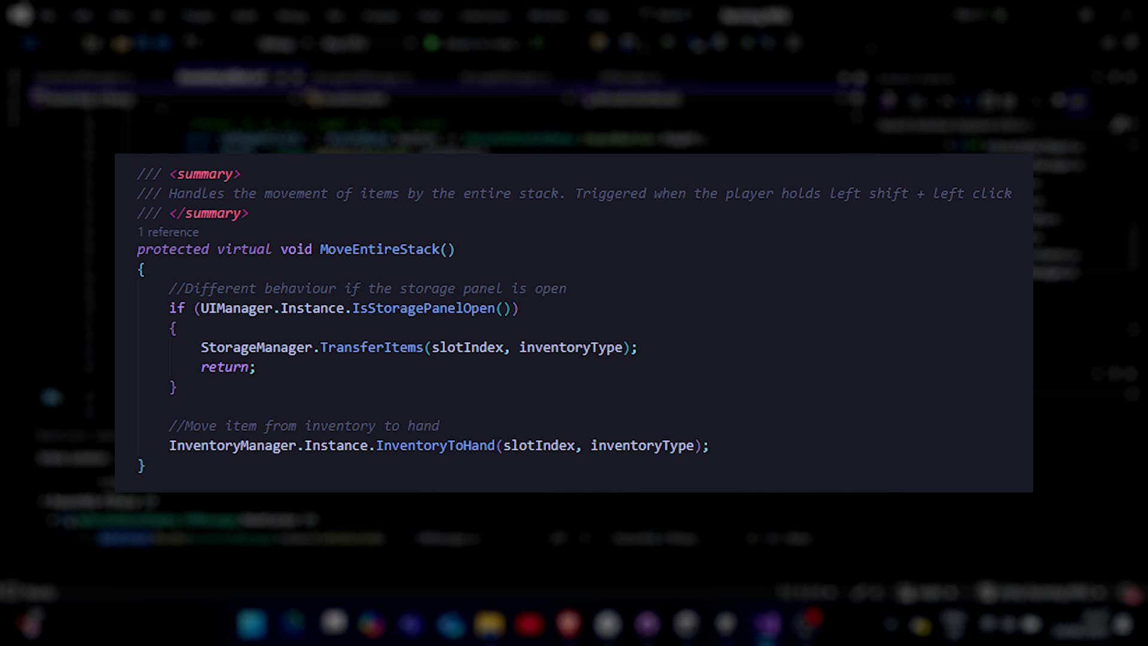
left_click(446, 263)
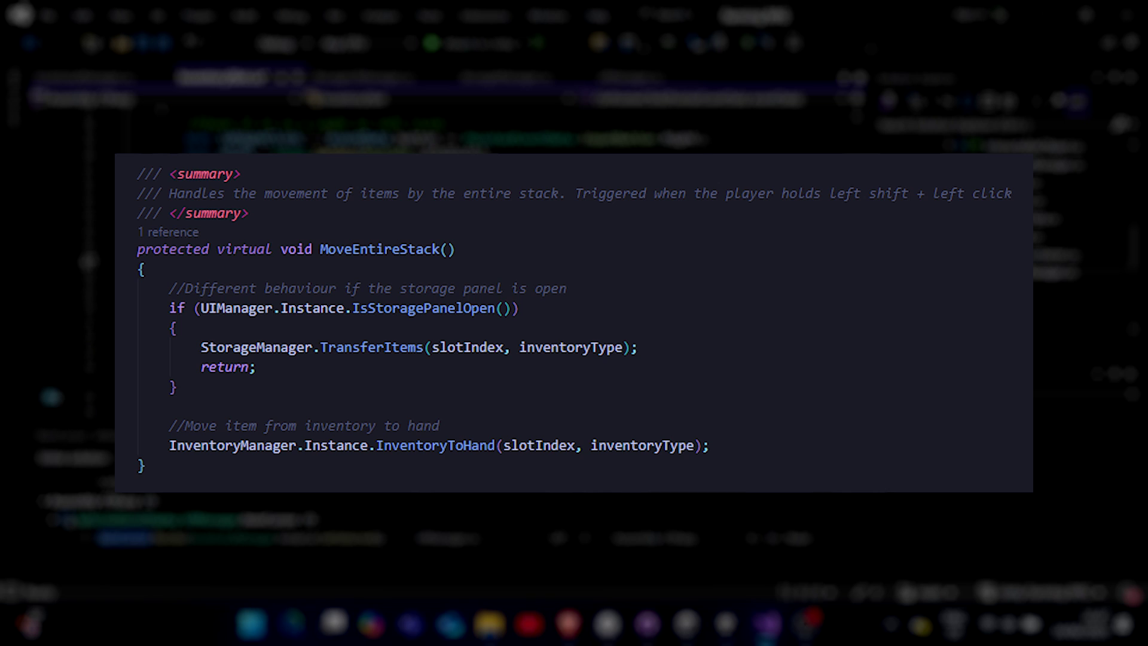
scroll(445, 265, "down", 5)
left_click(446, 353)
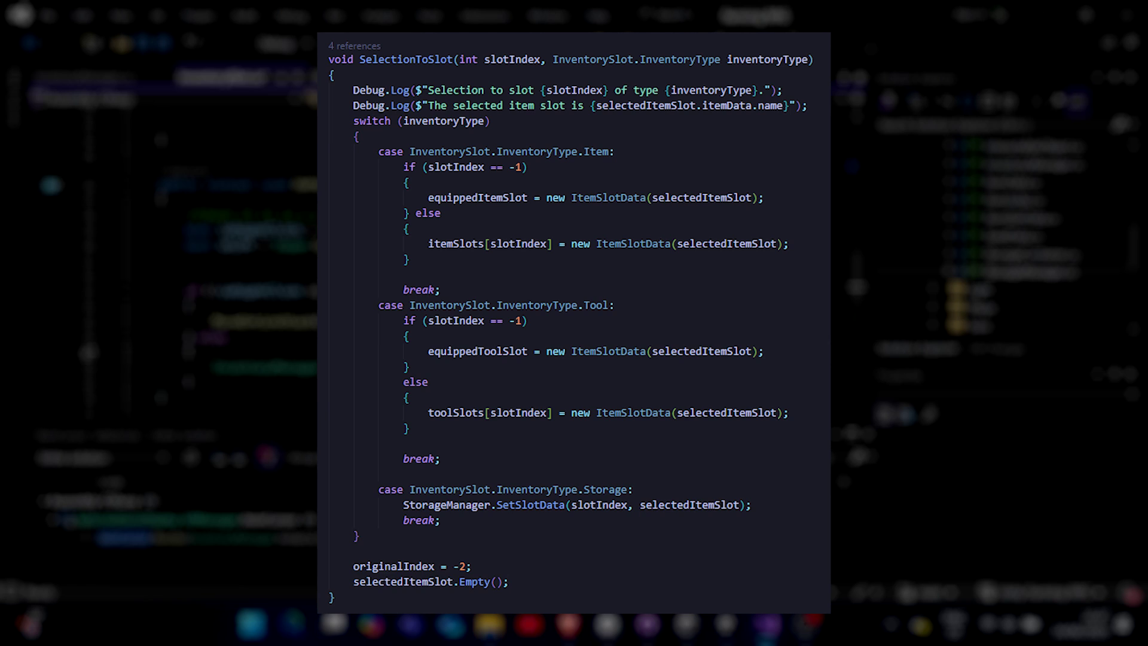
Begin declaring a new public void method in StorageUIManager.cs.
left_click(342, 77)
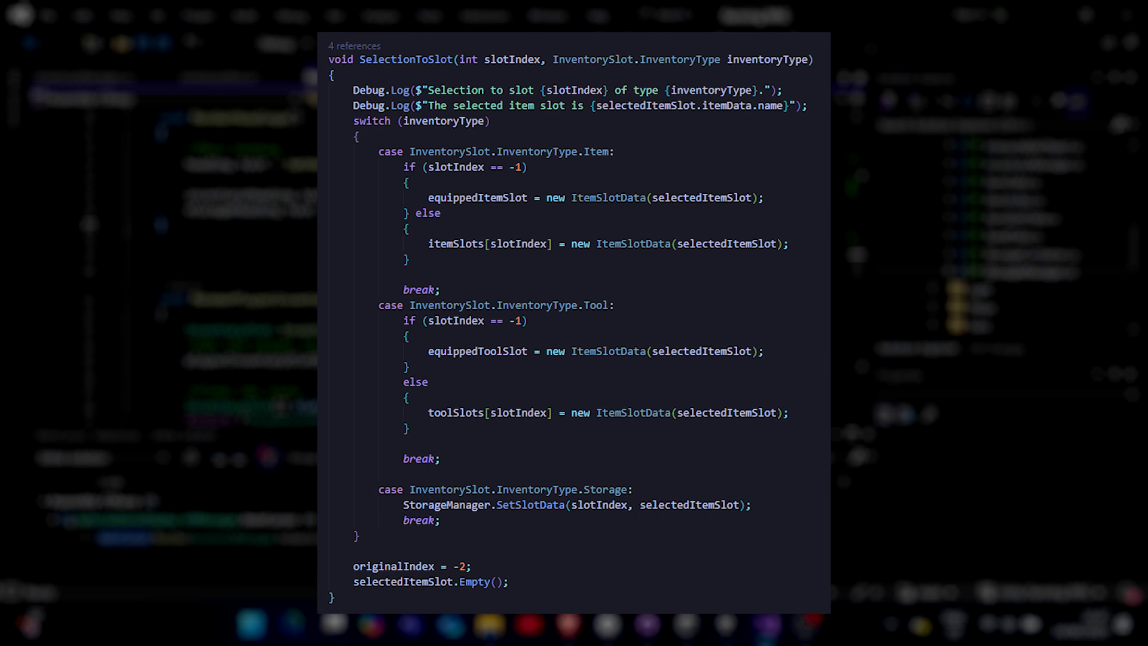
scroll(437, 266, "up", 4)
scroll(437, 266, "down", 3)
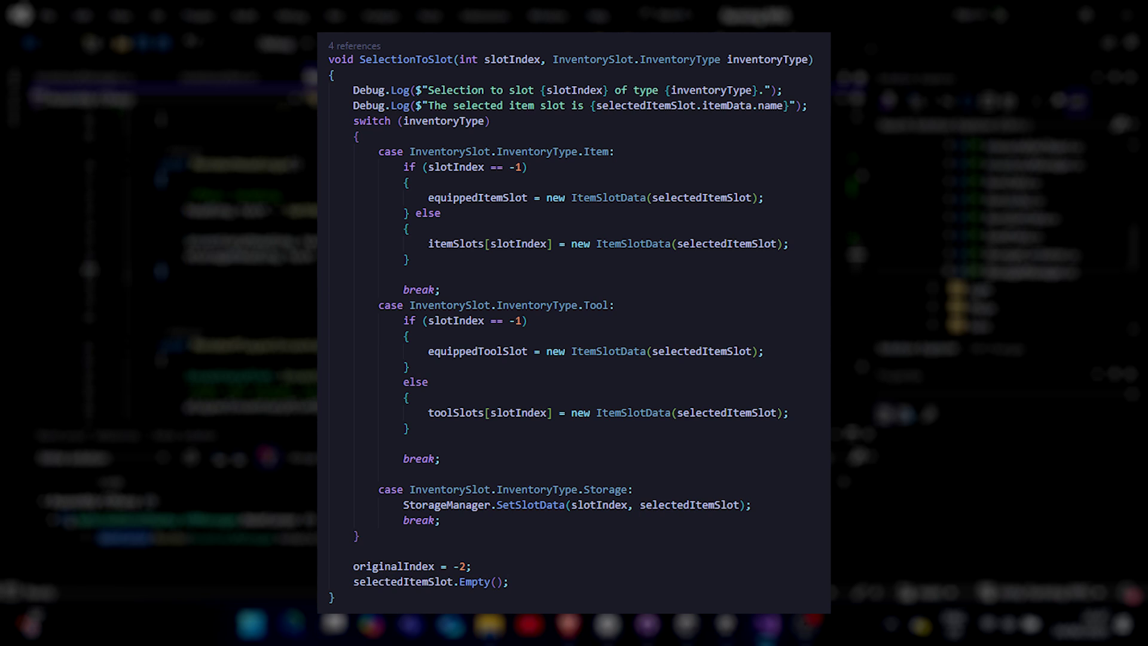
key("Return")
key("Return")
type("p")
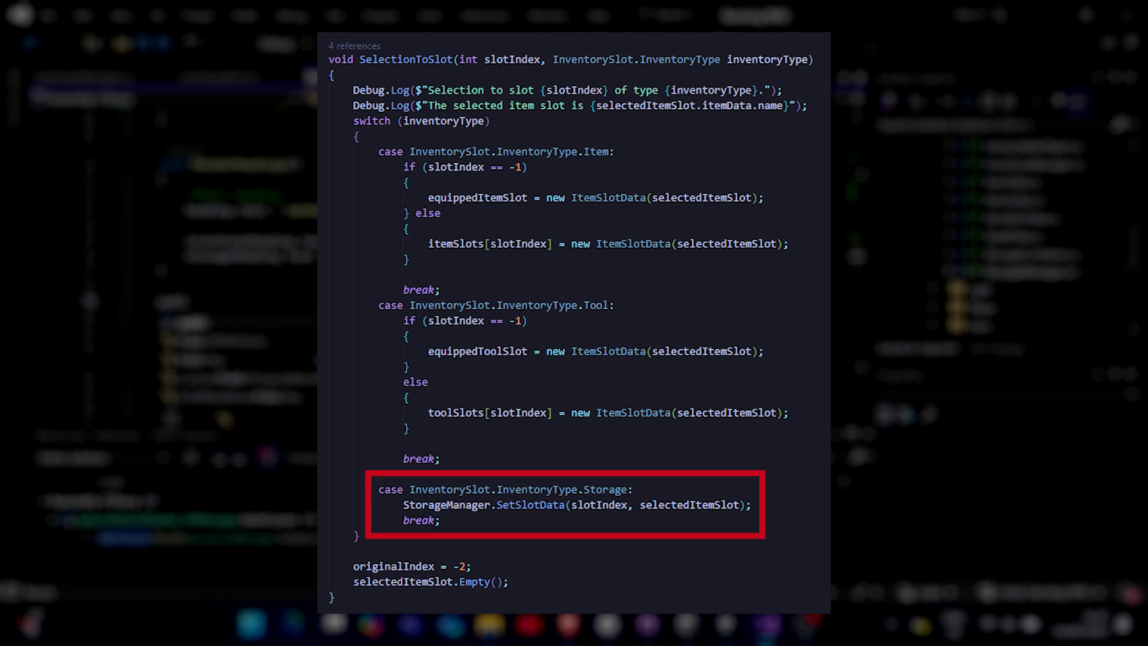
type("ublic void Rende")
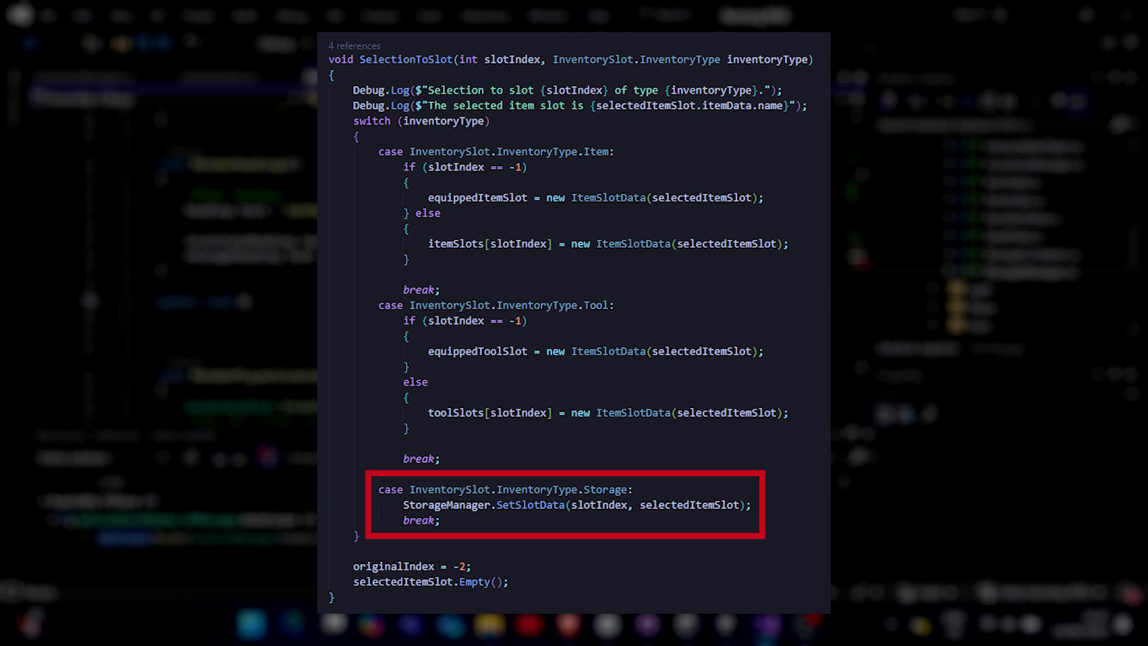
key("BackSpace")
key("BackSpace")
key("BackSpace")
key("BackSpace")
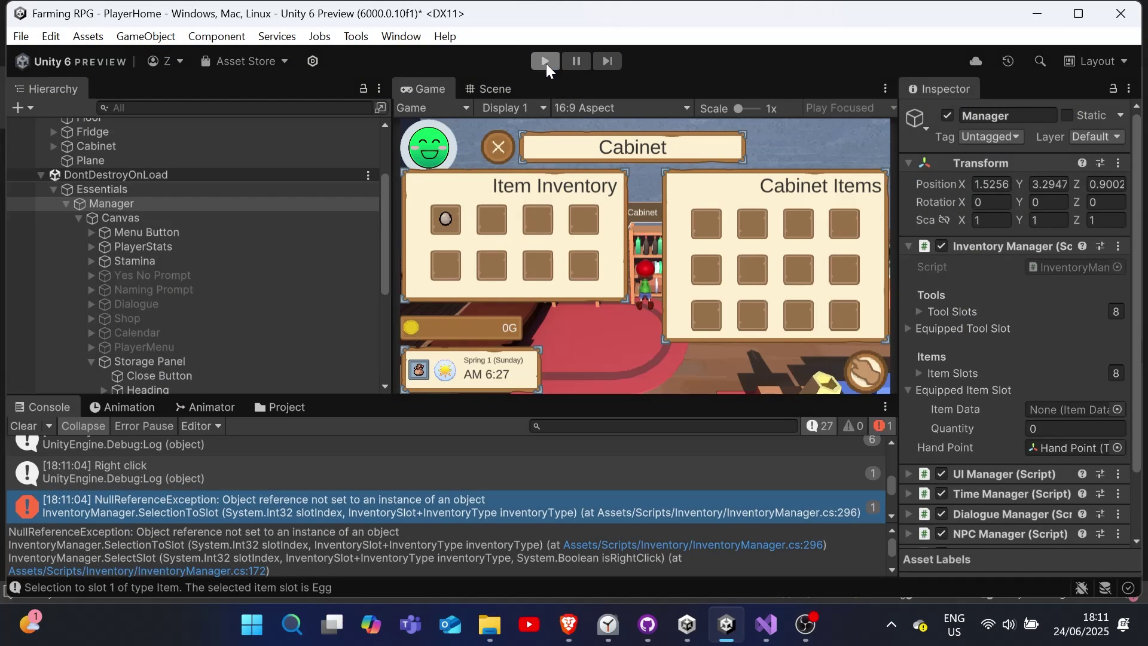
Restart the game in Play mode.
left_click(547, 63)
left_click(547, 63)
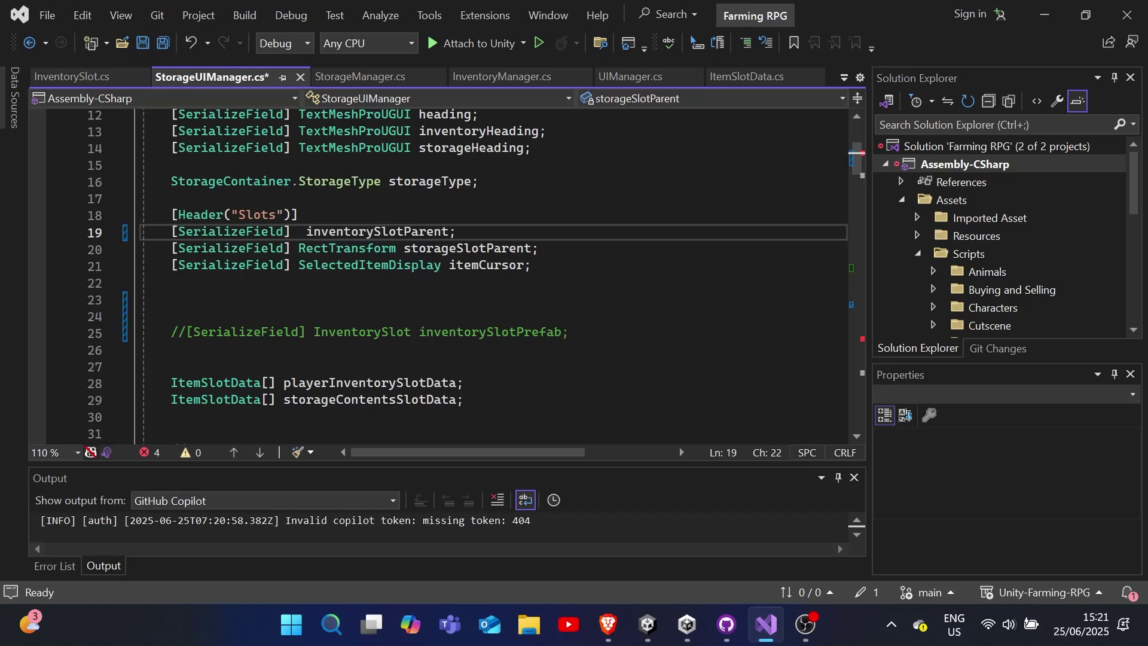
Turn the serialized inventorySlotParent field into an InventorySlot[] array named inventorySlots.
type("Inv")
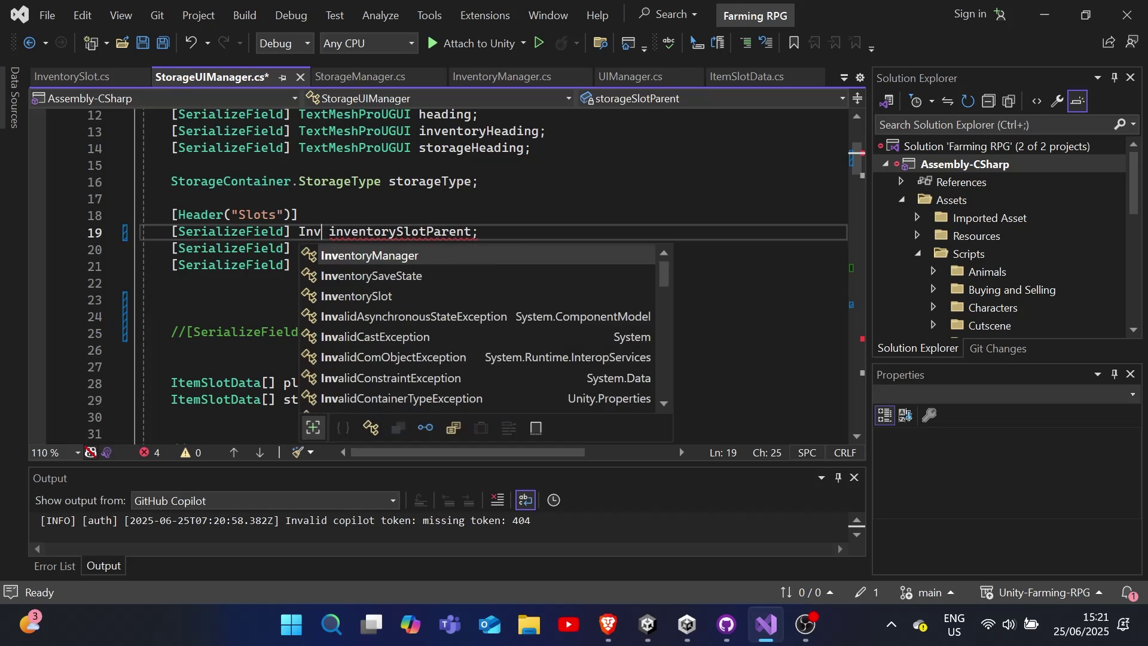
type("entorySlot")
key("Tab")
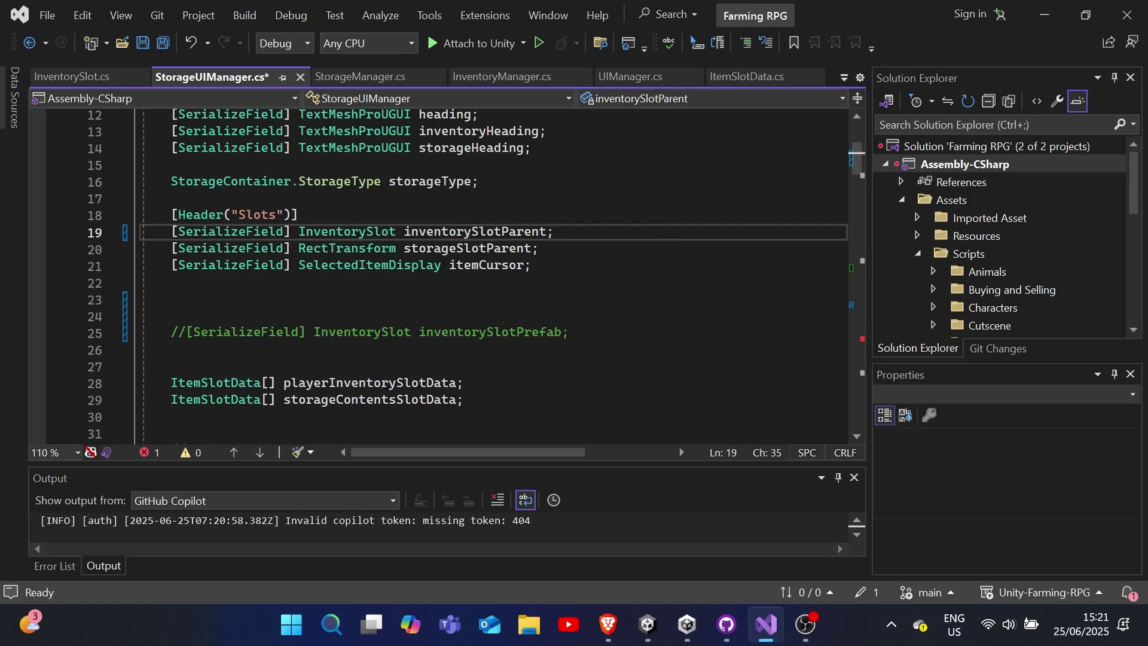
key("ctrl+shift+Right")
type("i")
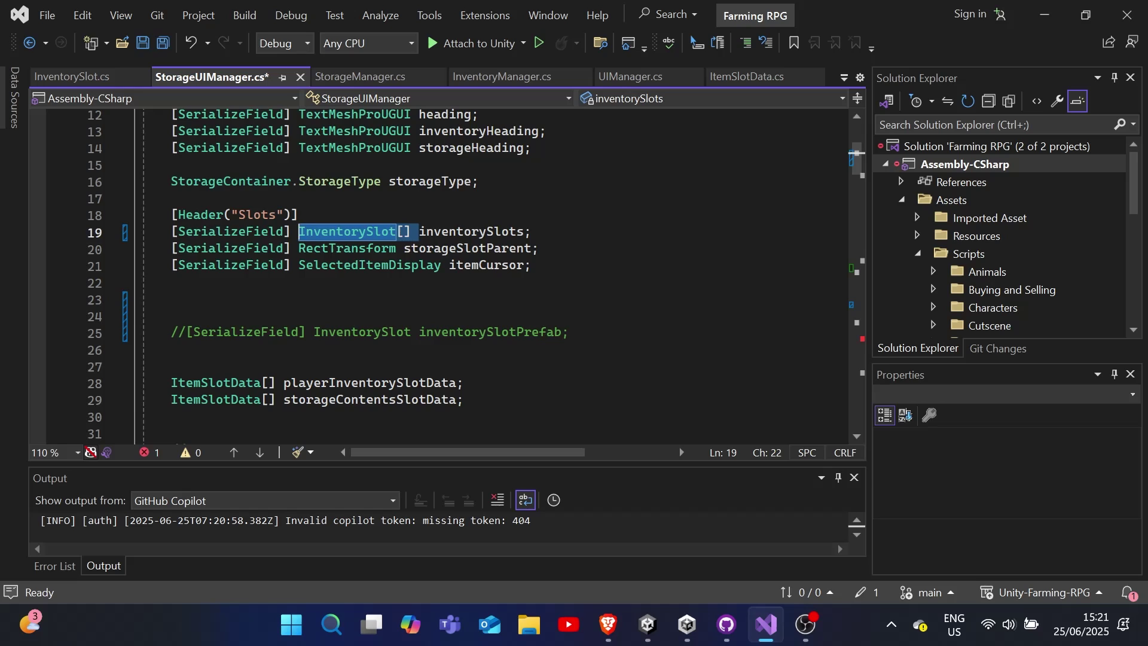
Replace the RectTransform type of the storageSlotParent field with InventorySlot[].
key("ctrl+shift+Left")
key("ctrl+shift+Right")
key("ctrl+c")
key("Down")
key("ctrl+shift+Right")
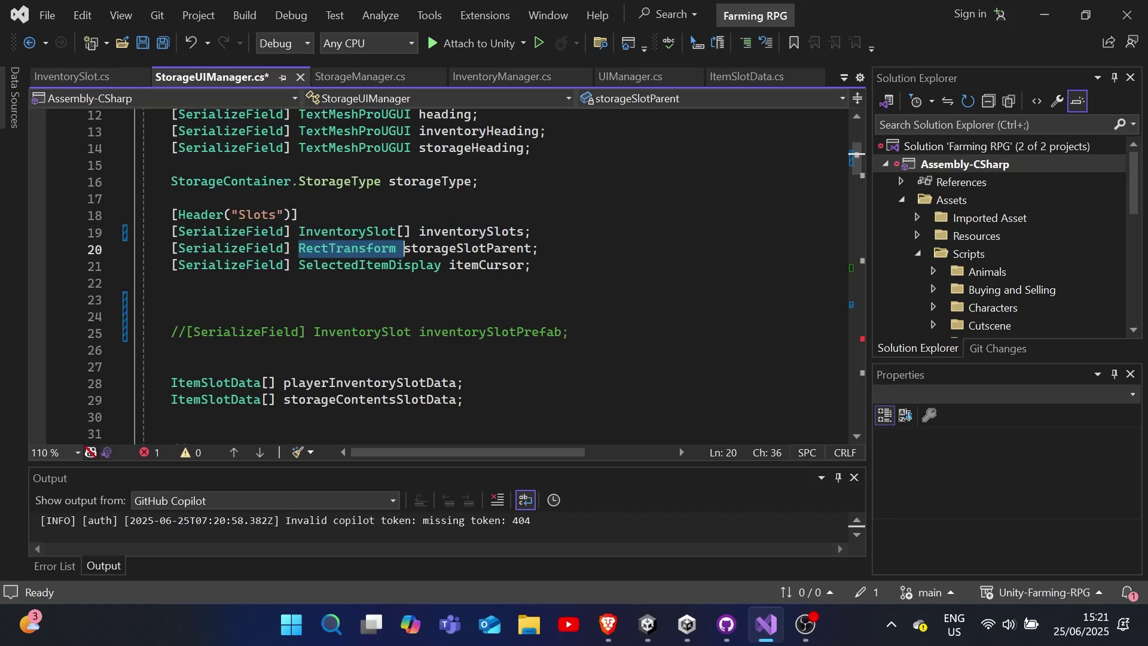
key("ctrl+v")
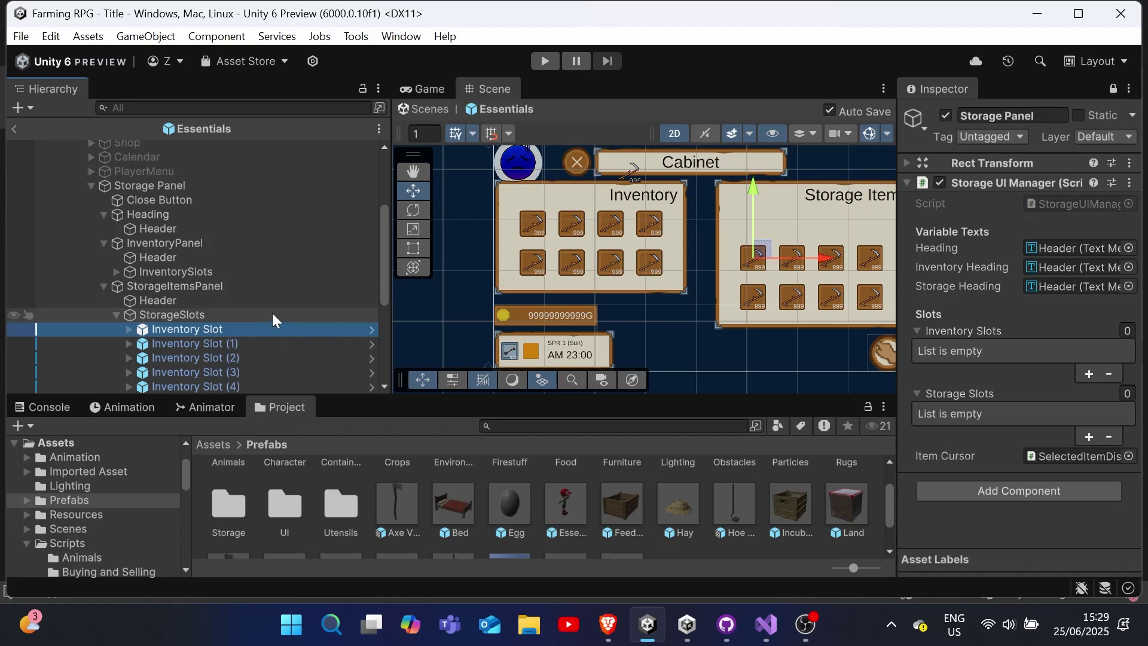
Assign all eight slots under InventorySlots to the Inventory Slots array of the Storage UI Manager component.
scroll(272, 313, "down", 3)
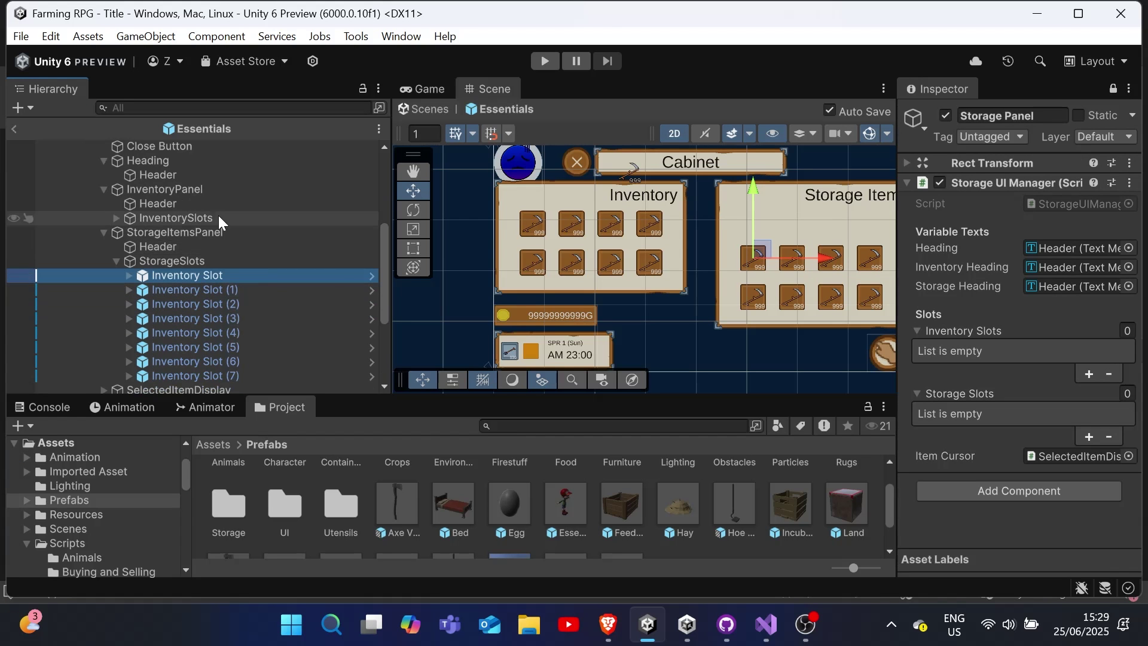
left_click(116, 217)
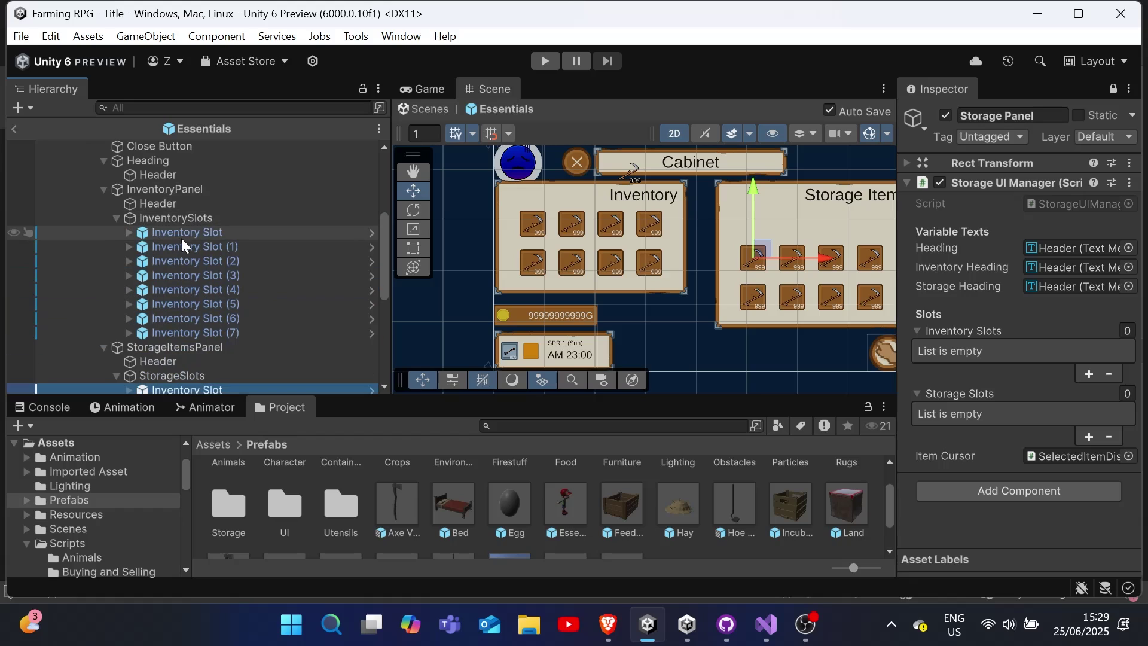
left_click(182, 233)
left_click(227, 332, "shift")
left_click_drag(227, 336, 1064, 335)
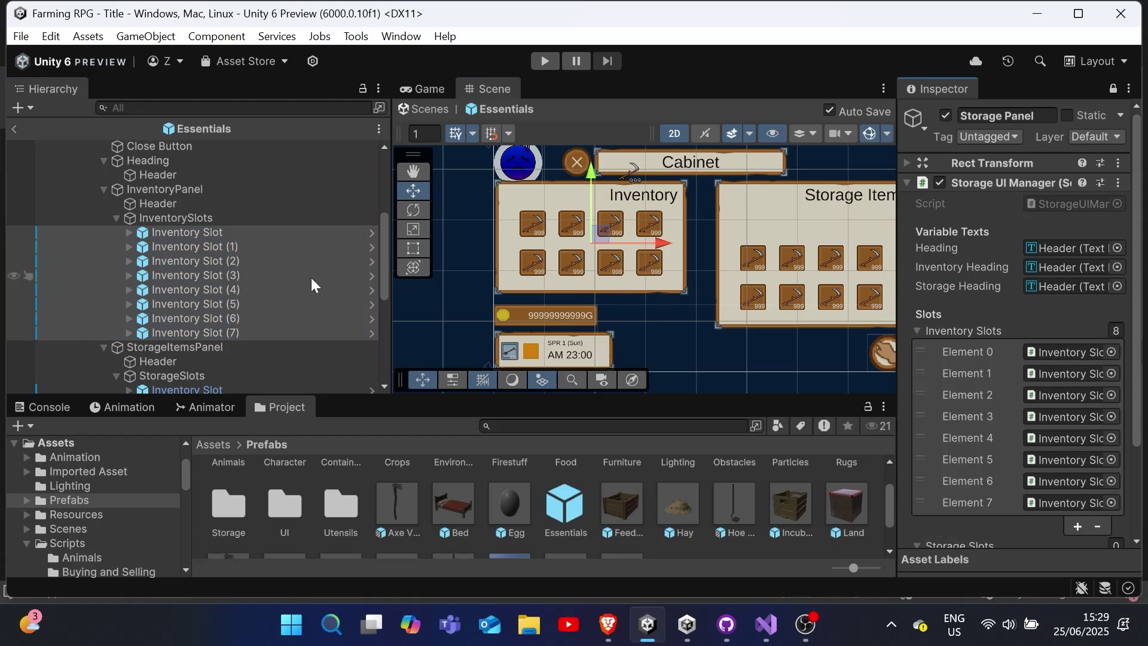
scroll(301, 260, "down", 4)
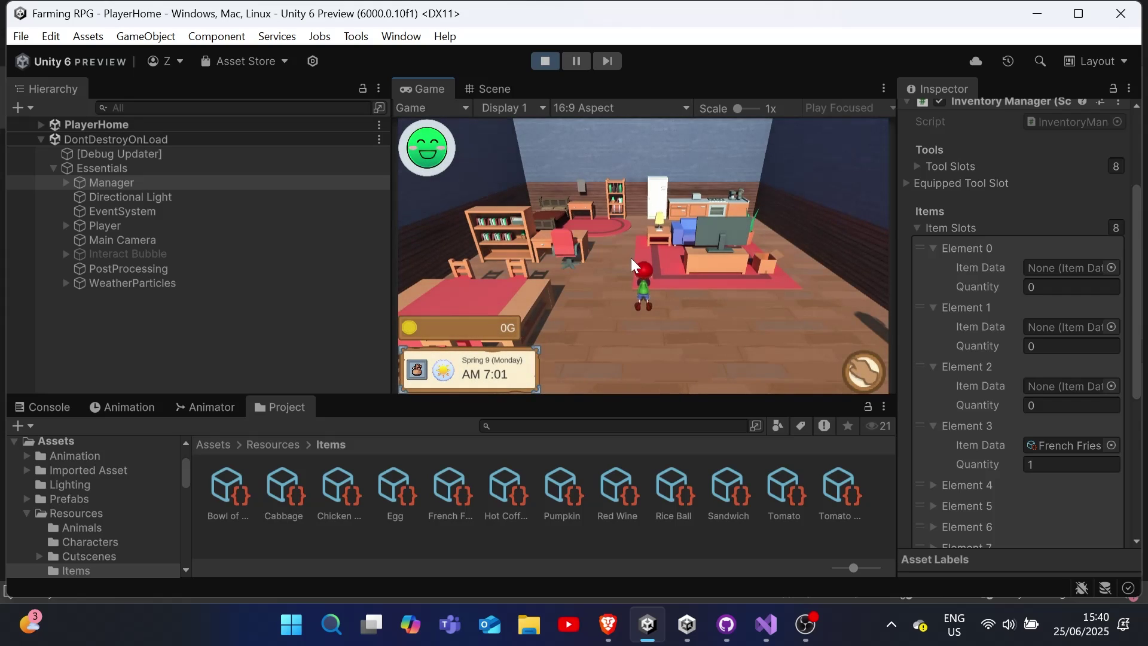
Walk the player to the cabinet in the running game, test interacting with it, and open the logged console message.
key("w")
key("a")
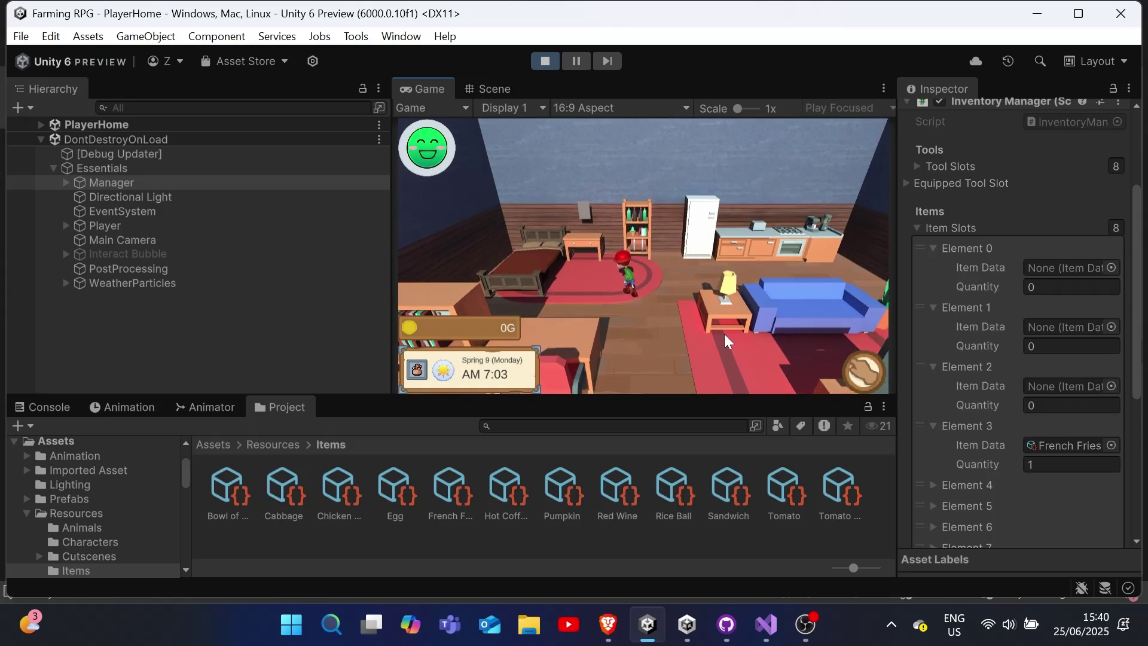
right_click(680, 293)
left_click(640, 264)
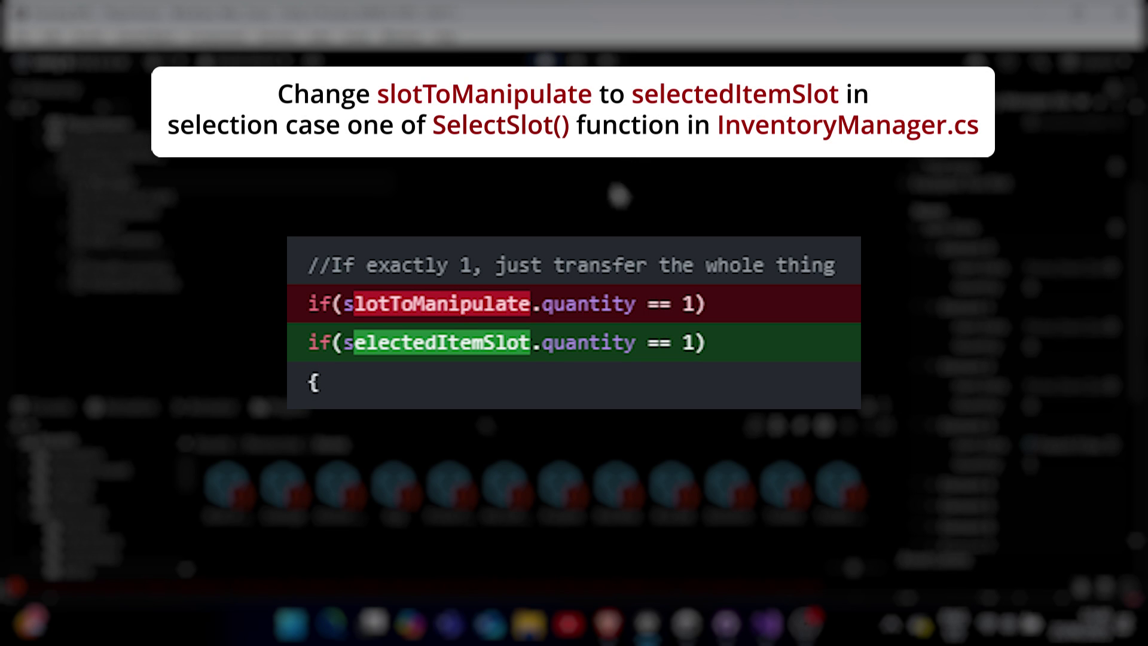
left_click(514, 589)
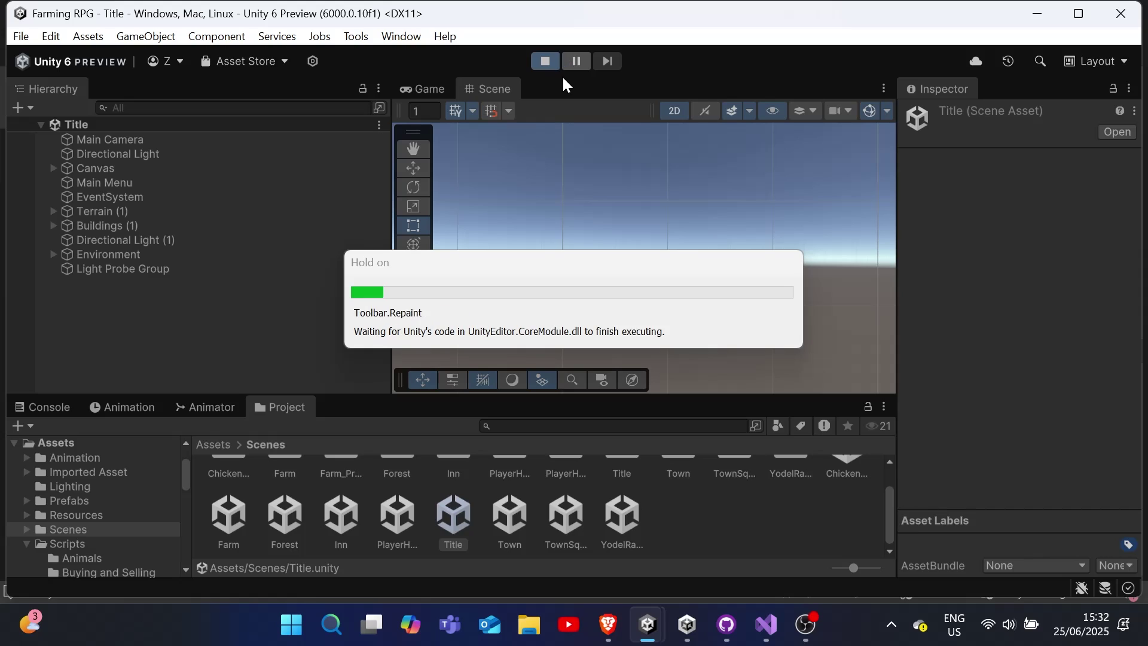
Continue the saved game and check the player menu's relationships and animals pages.
left_click(552, 295)
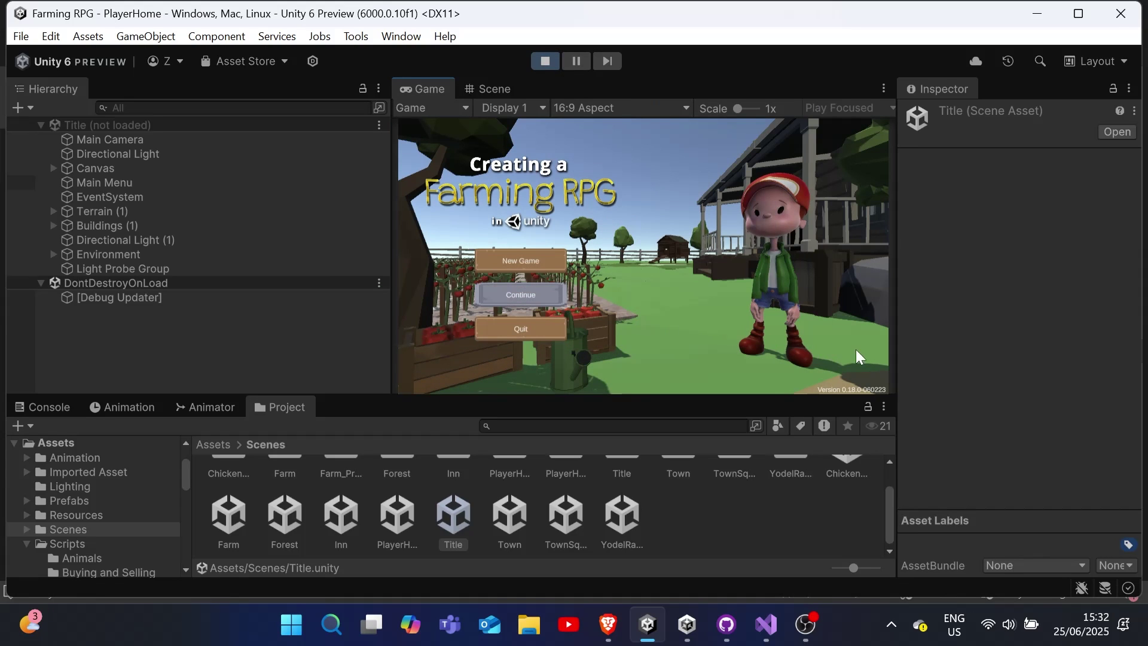
left_click(864, 370)
left_click(668, 145)
left_click(643, 142)
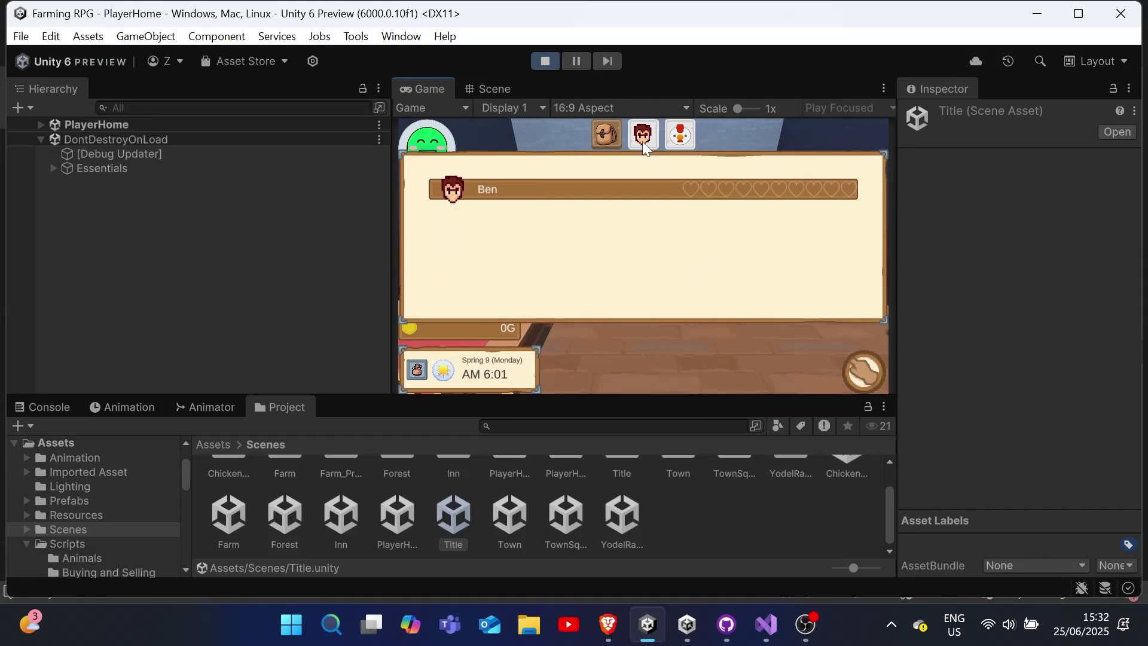
left_click(668, 141)
left_click(605, 142)
left_click(680, 135)
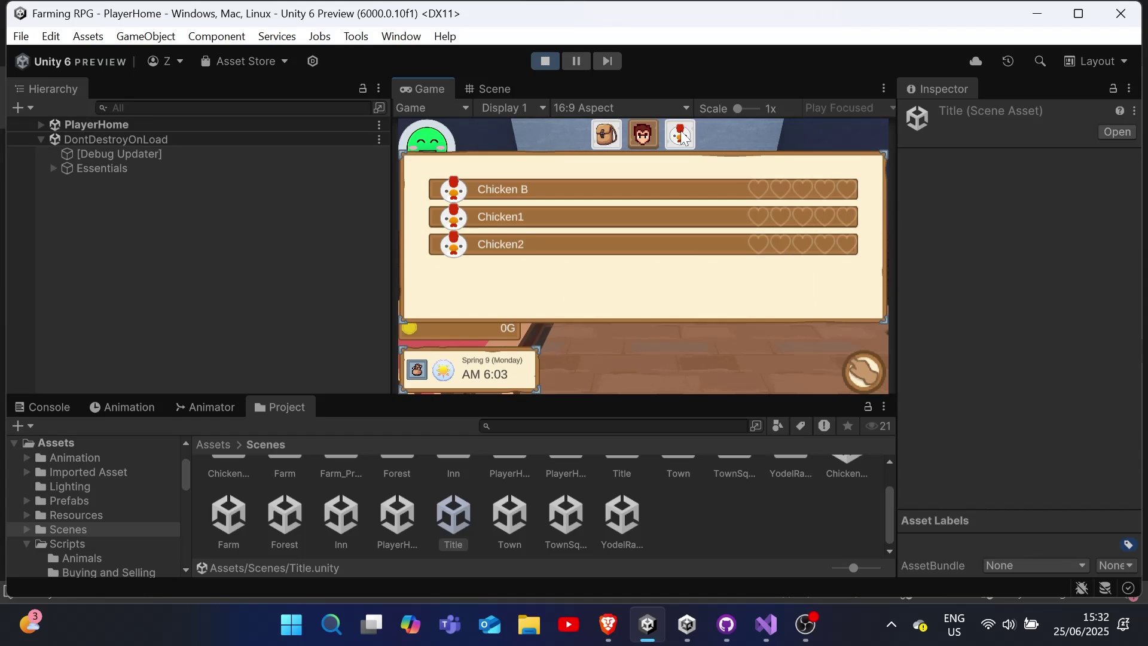
Return to the inventory page, move the egg stack to the item slot below it, and close the player menu.
left_click(643, 135)
left_click(605, 138)
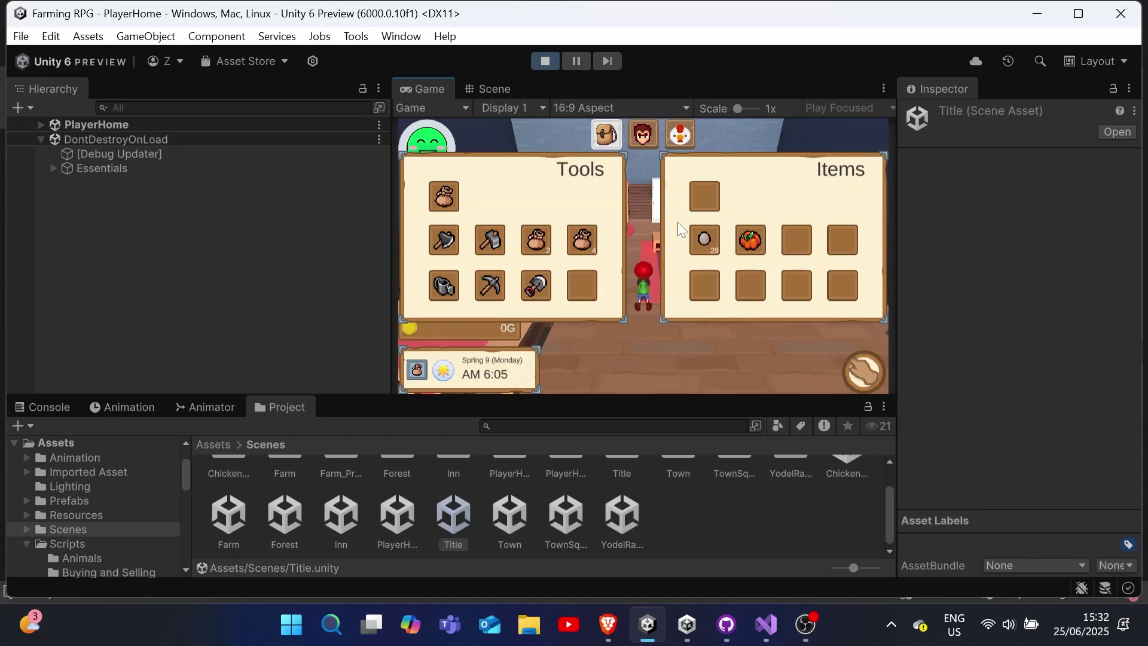
left_click_drag(707, 242, 706, 293)
left_click(863, 373)
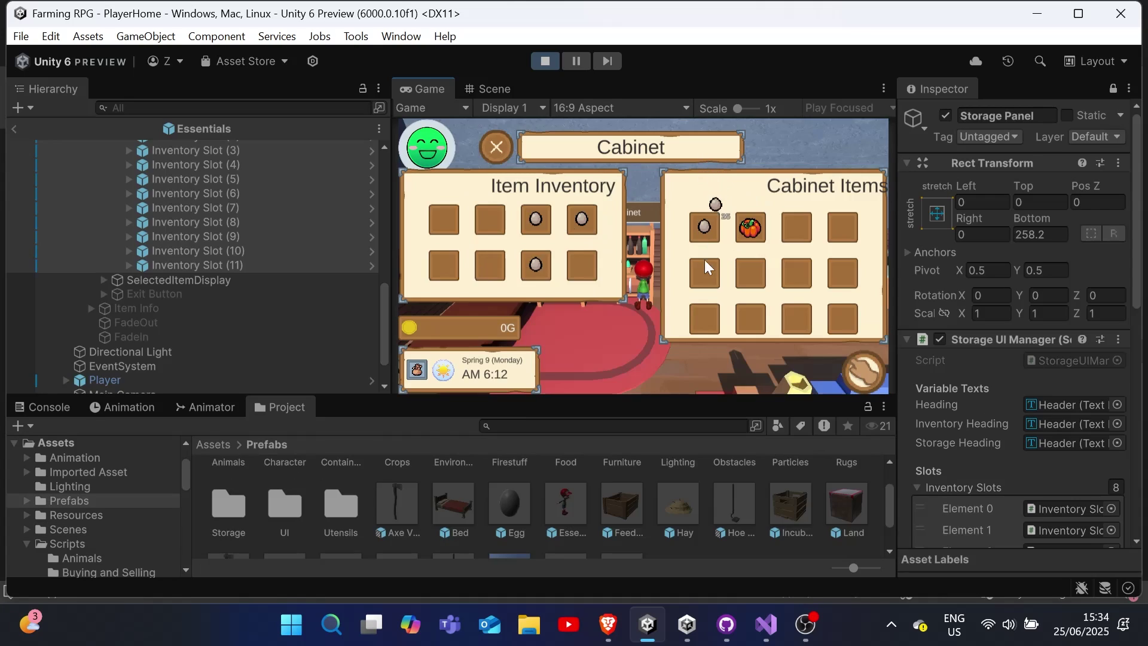
Place single eggs from the held stack into two empty cabinet slots to test splitting.
right_click(703, 269)
right_click(796, 237)
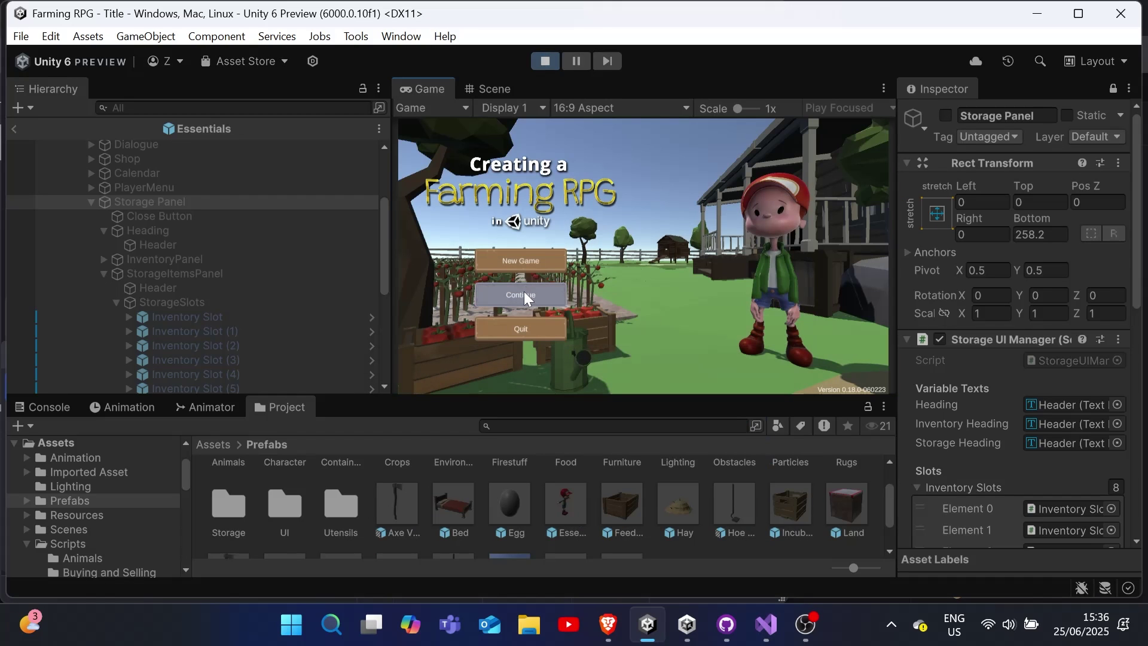
Continue the saved game, walk the player to the cabinet and open its storage panel.
left_click(522, 295)
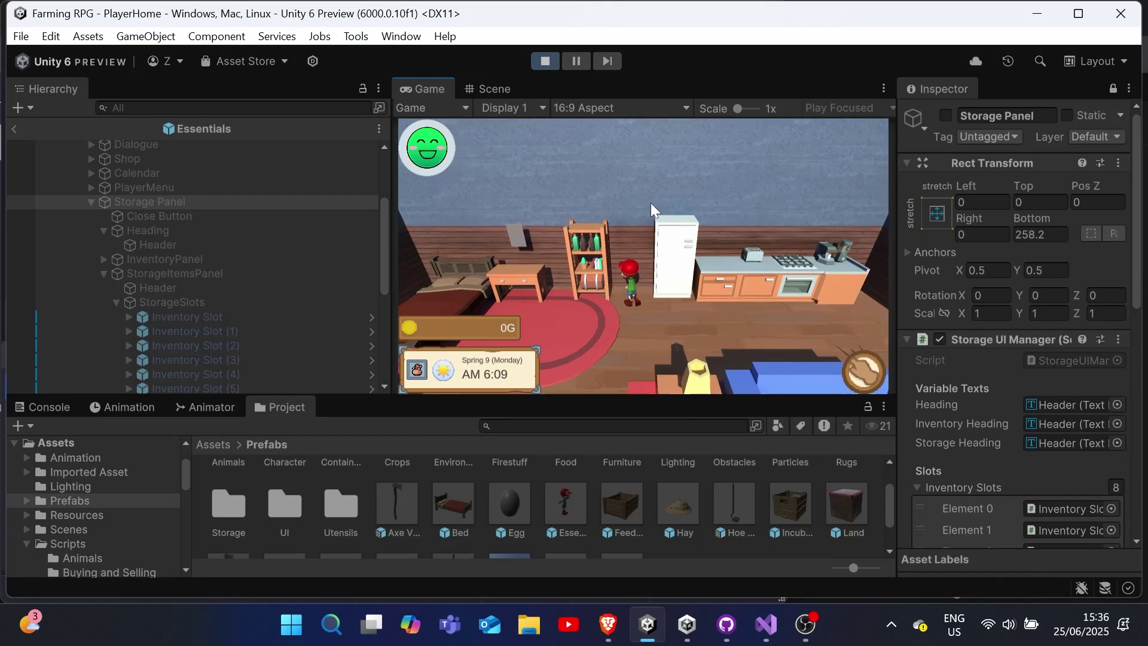
key("a")
key("w")
right_click(662, 205)
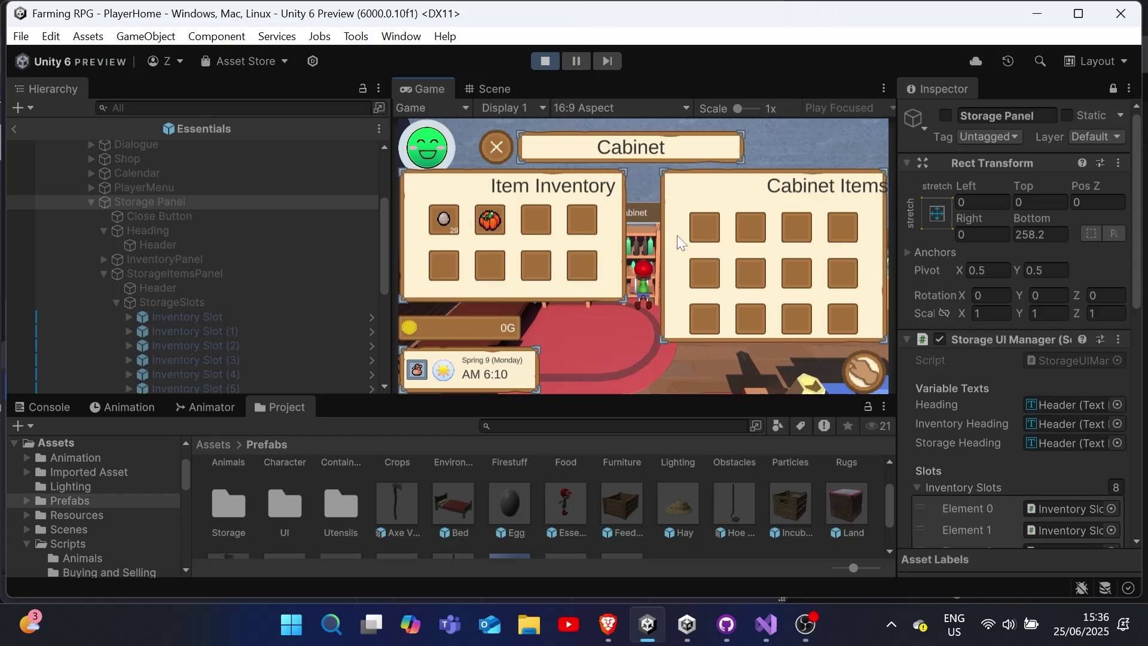
Test picking up, splitting and moving the pumpkin and eggs between the item inventory slots and the first cabinet slot.
left_click(490, 221)
left_click(492, 224)
left_click(439, 223)
right_click(448, 256)
right_click(498, 263)
left_click_drag(501, 263, 704, 230)
Close the cabinet storage and walk the player out of the house along the farm's fenced path.
left_click(503, 149)
key("s")
key("d")
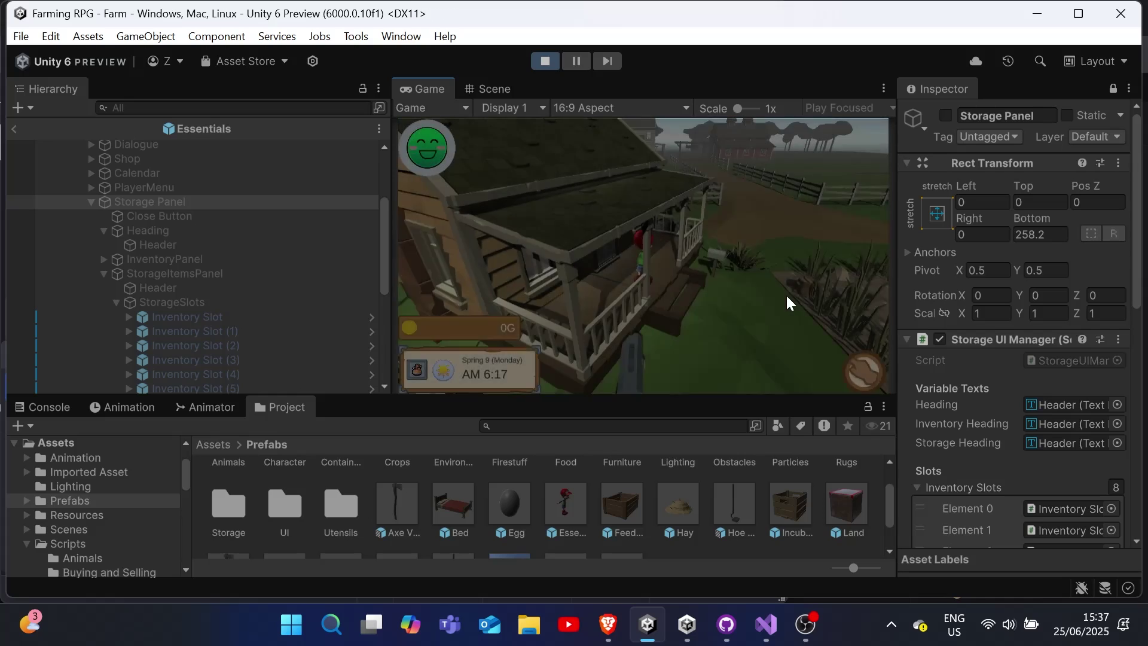
key("d")
key("w")
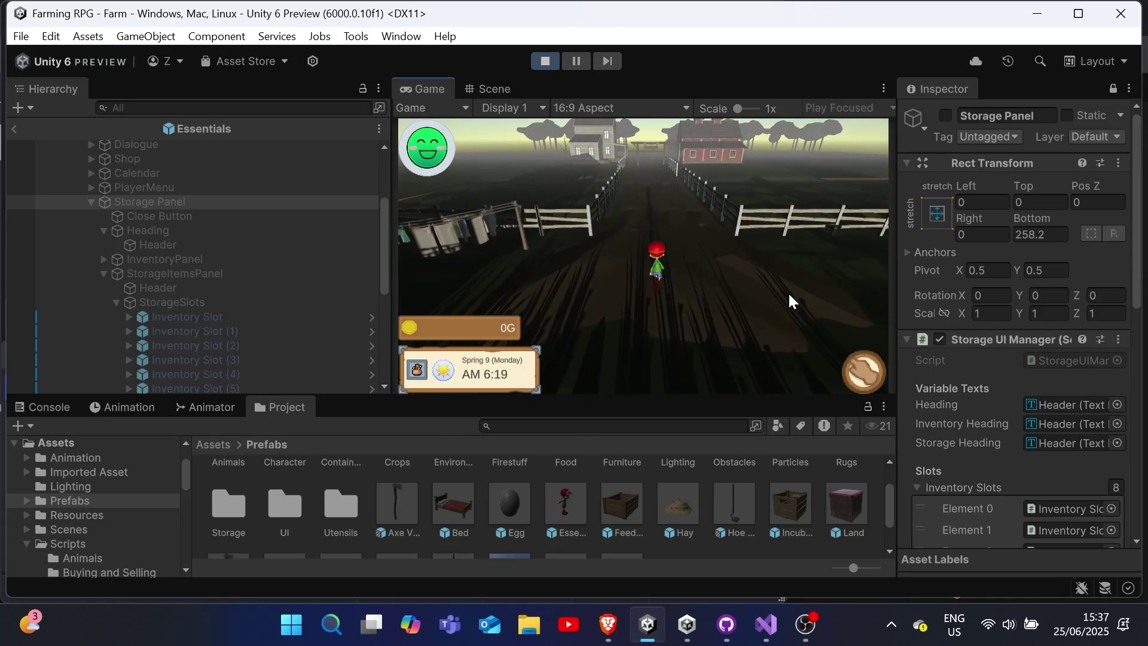
key("w")
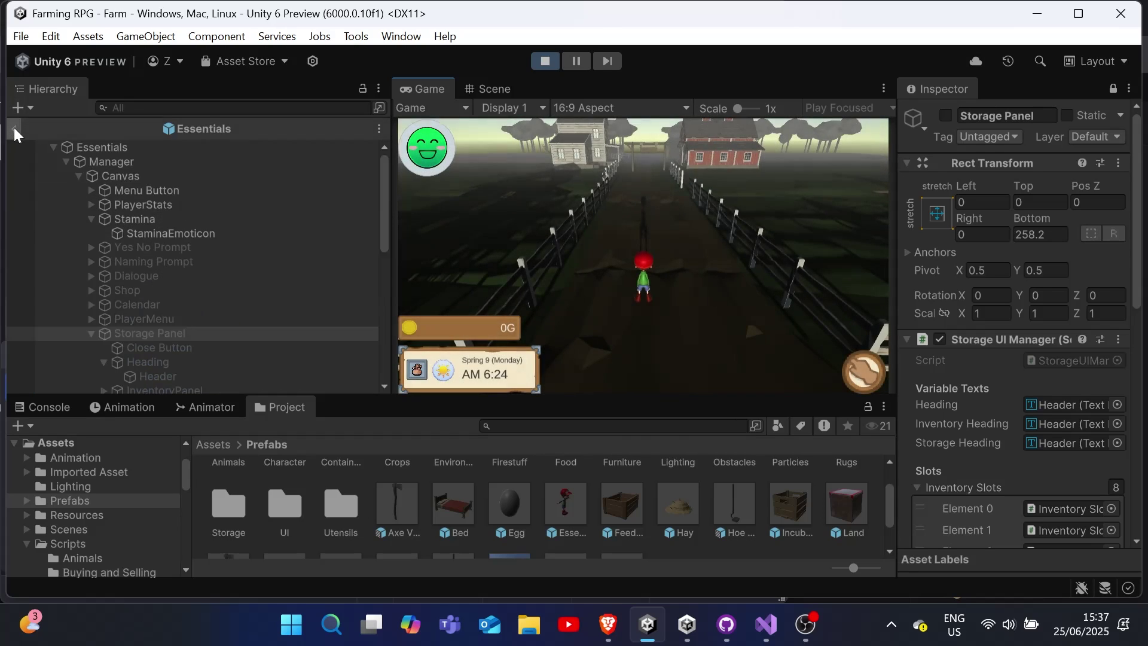
Leave the Essentials prefab view, expand Essentials in the running scene's hierarchy and select its child object.
left_click(14, 130)
left_click(54, 168)
left_click(137, 183)
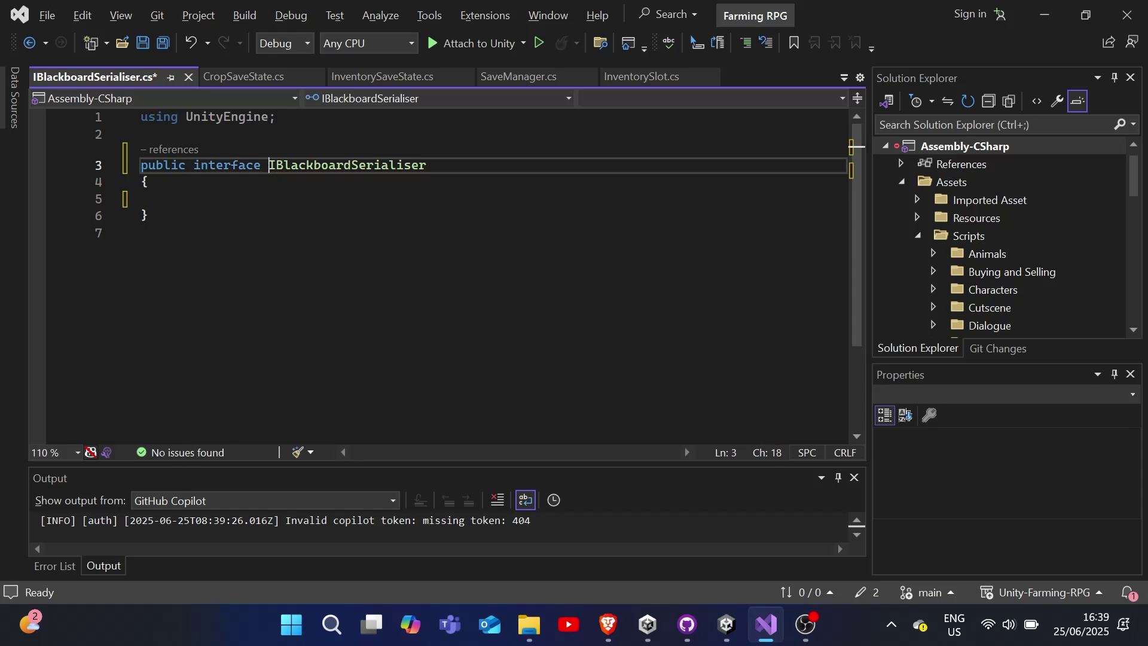
In Visual Studio, declare a public bool method CanHandle() inside the IBlackboardSerialiser interface.
left_click(147, 181)
key("Return")
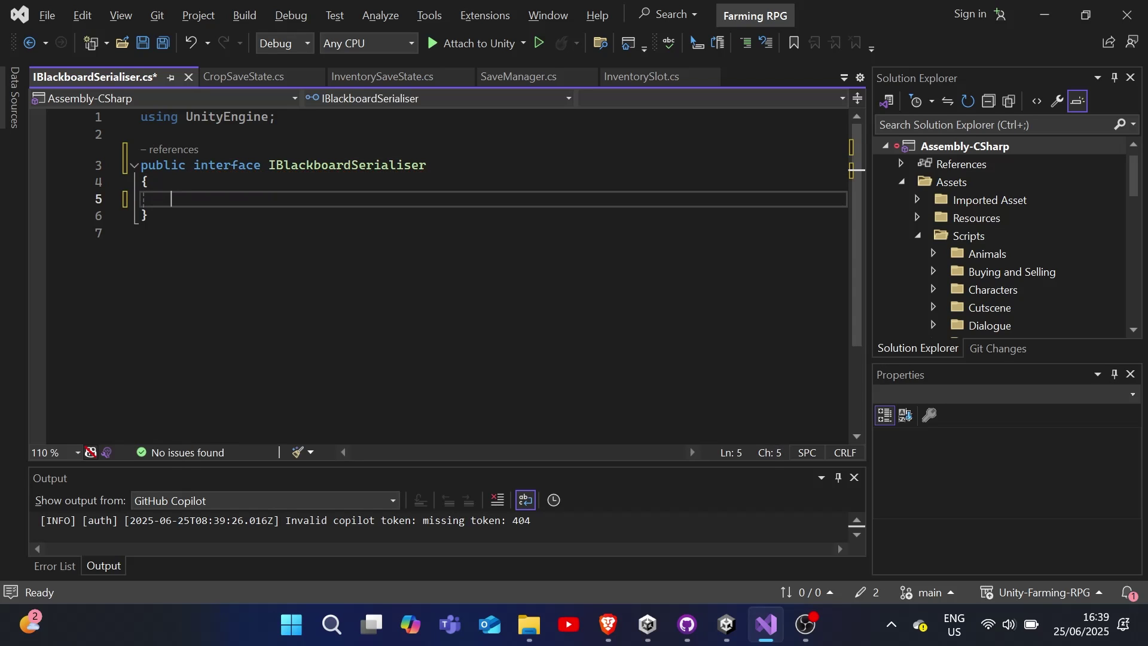
type("/")
type("bool")
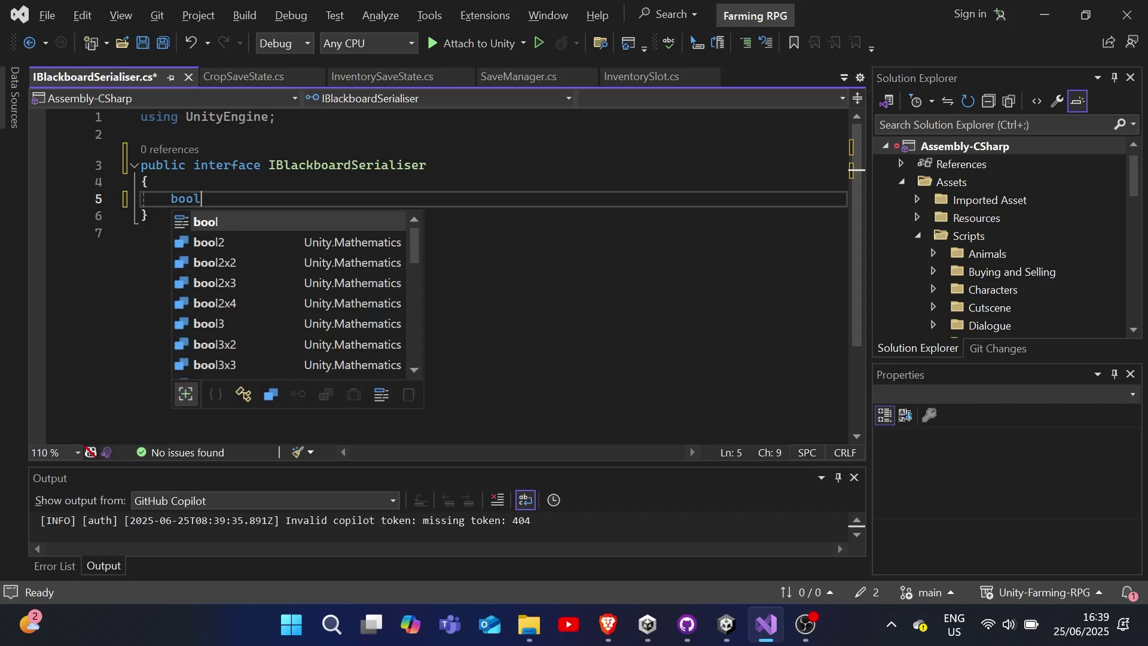
key("BackSpace")
key("BackSpace")
key("BackSpace")
key("BackSpace")
type("public ")
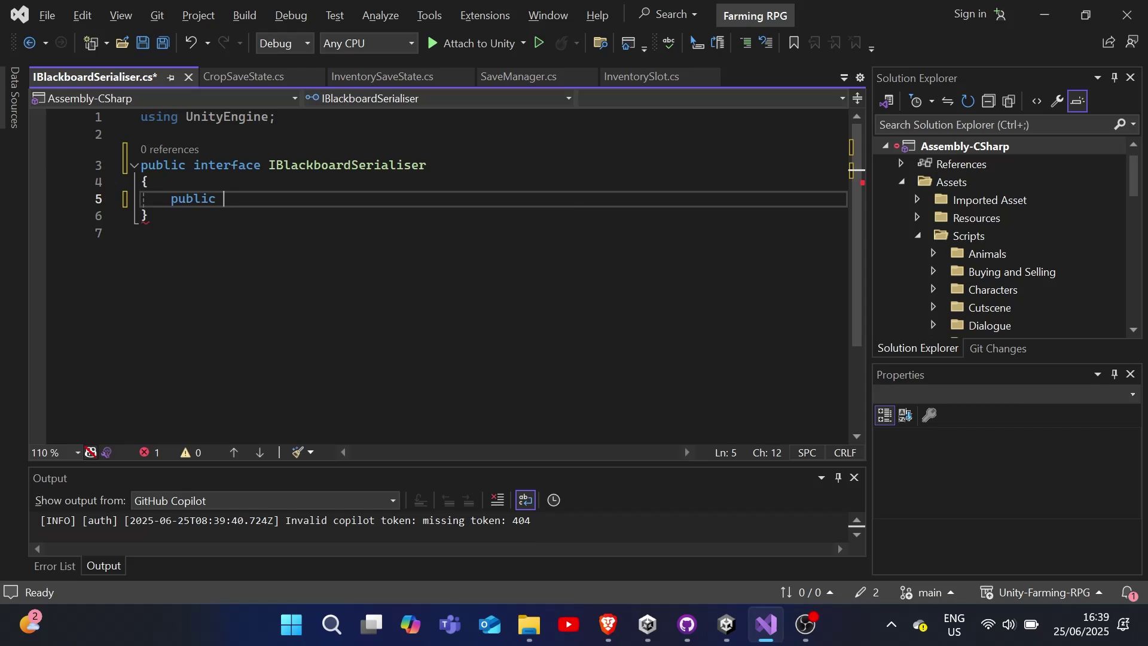
type("bool CanHas")
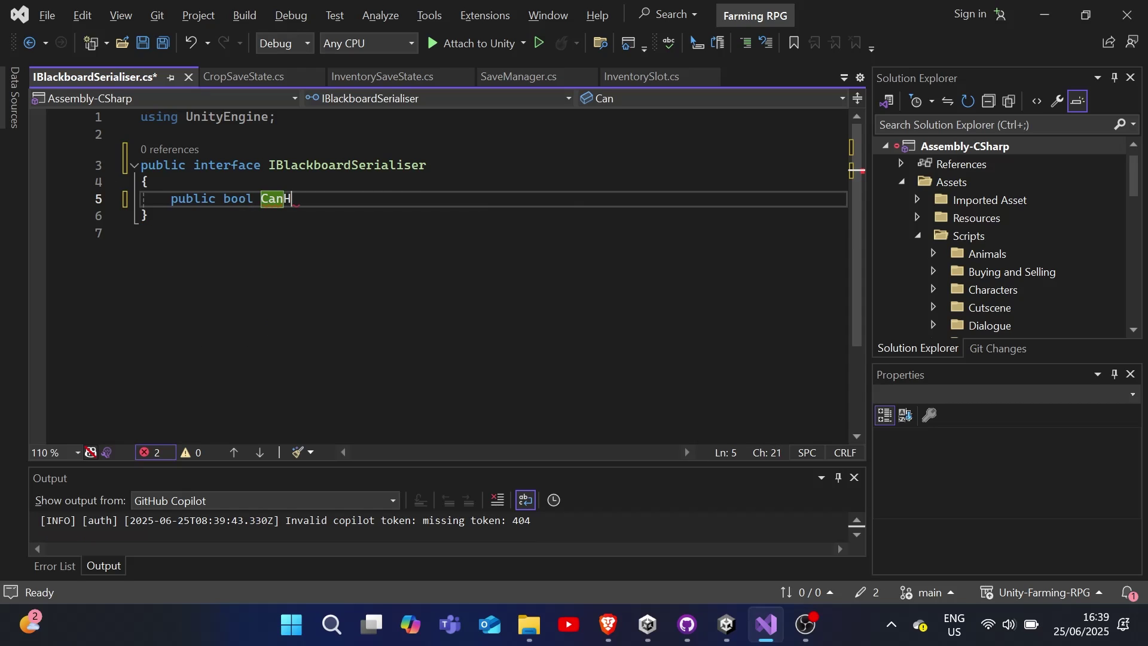
key("BackSpace")
type("ndle();")
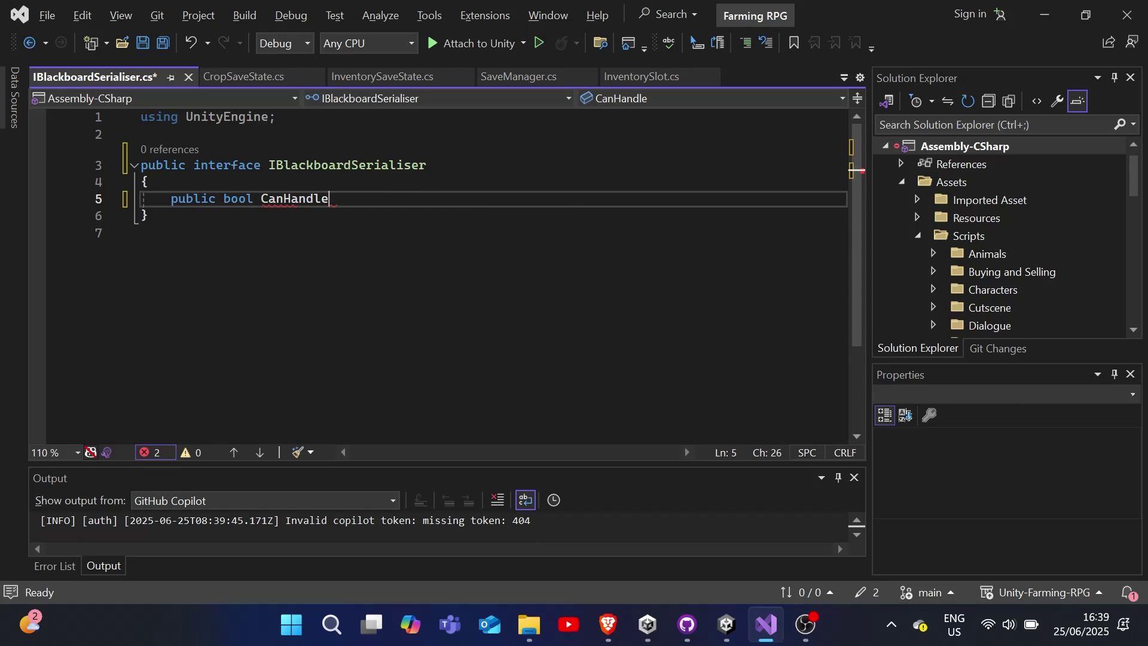
key("Left")
key("Left")
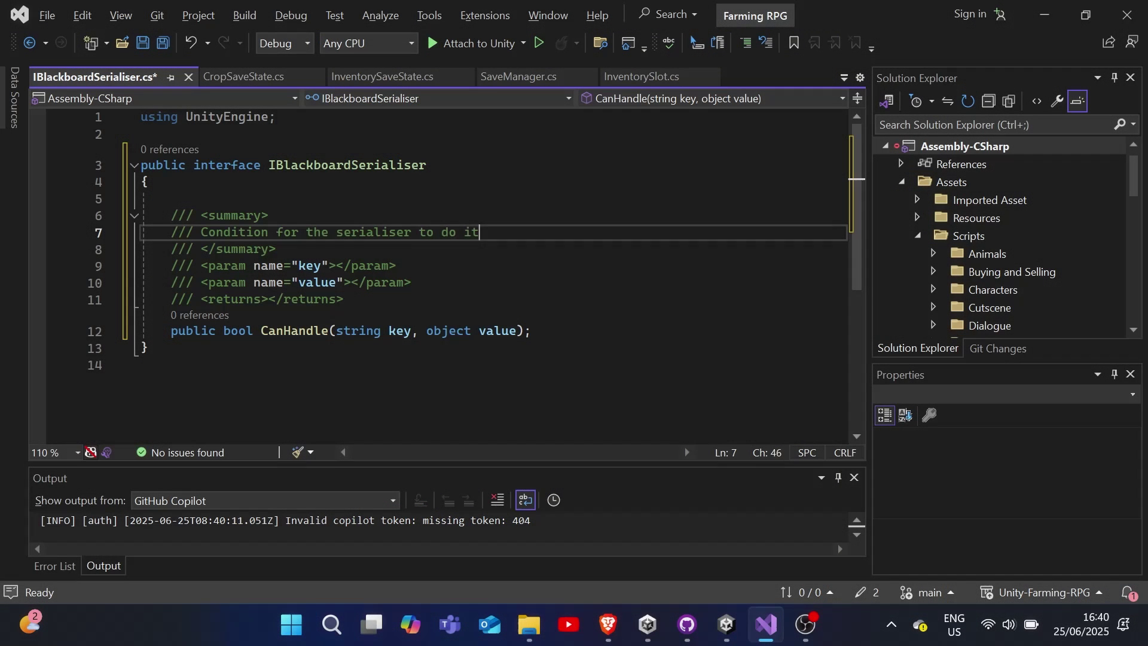
Finish the CanHandle summary comment as "Condition for the serialiser to work" and begin the key parameter's description with "The".
key("BackSpace")
key("BackSpace")
type("work")
key("Down")
key("Down")
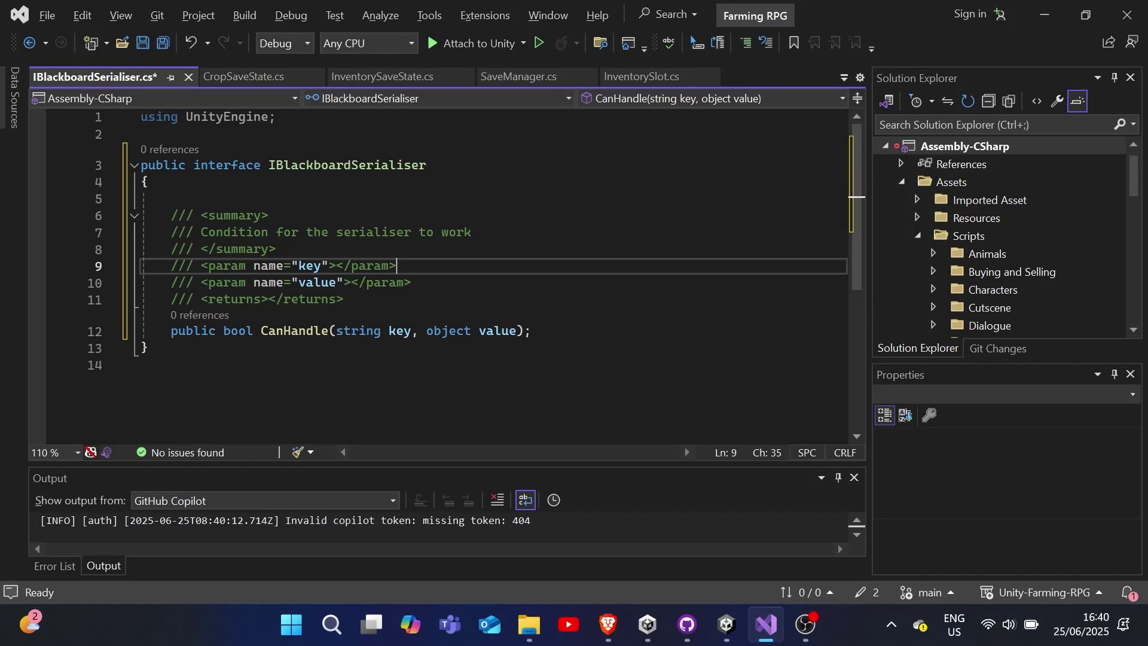
key("ctrl+Left")
key("ctrl+Left")
key("ctrl+Left")
type("The")
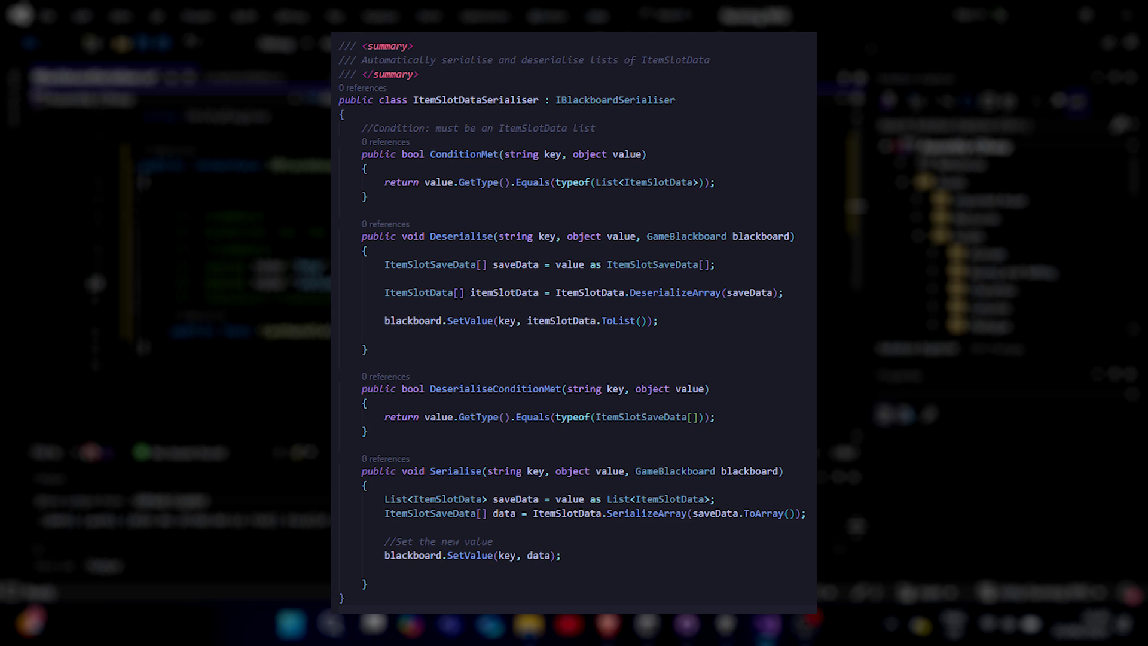
Save the interface script and add blank lines after the method declaration for further members.
key("ctrl+s")
left_click(564, 331)
key("Return")
key("Return")
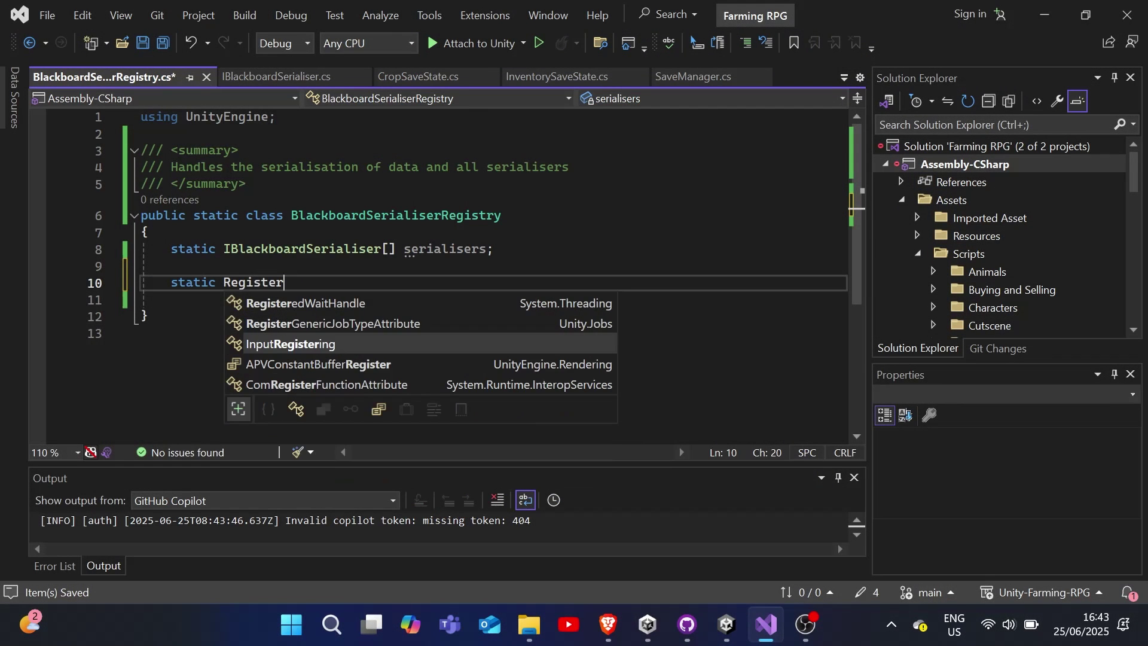
Replace the unfinished static Register line in BlackboardSerialiserRegistry with a public static RegisterSerialiser method declaration.
key("ctrl+BackSpace")
key("ctrl+BackSpace")
type("pub")
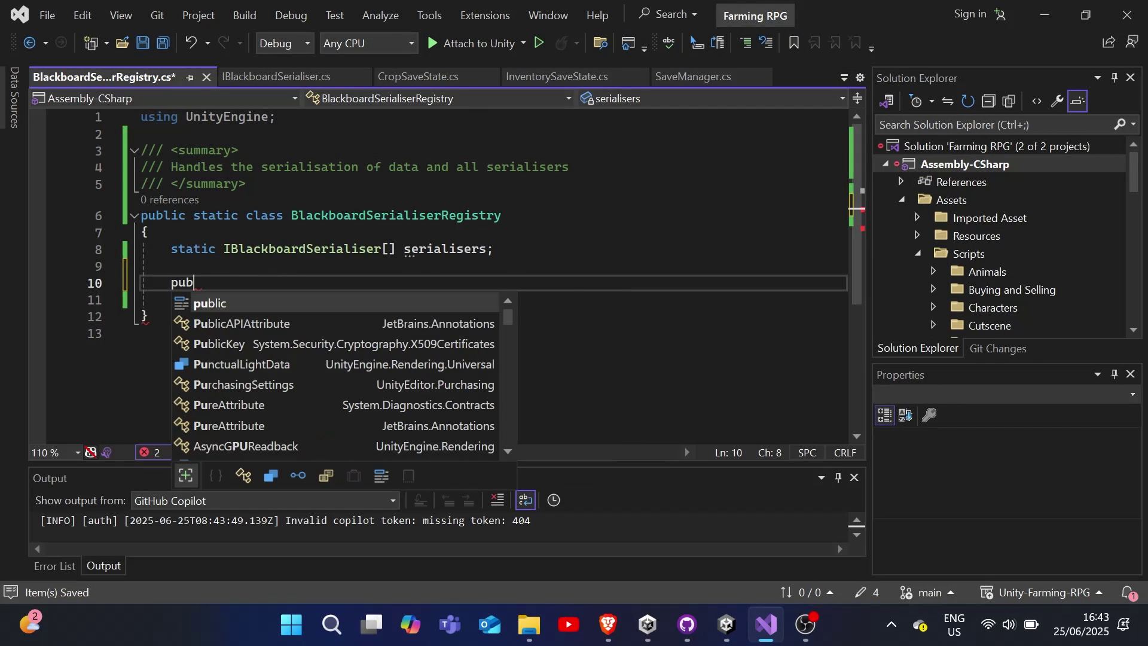
type("lic static ")
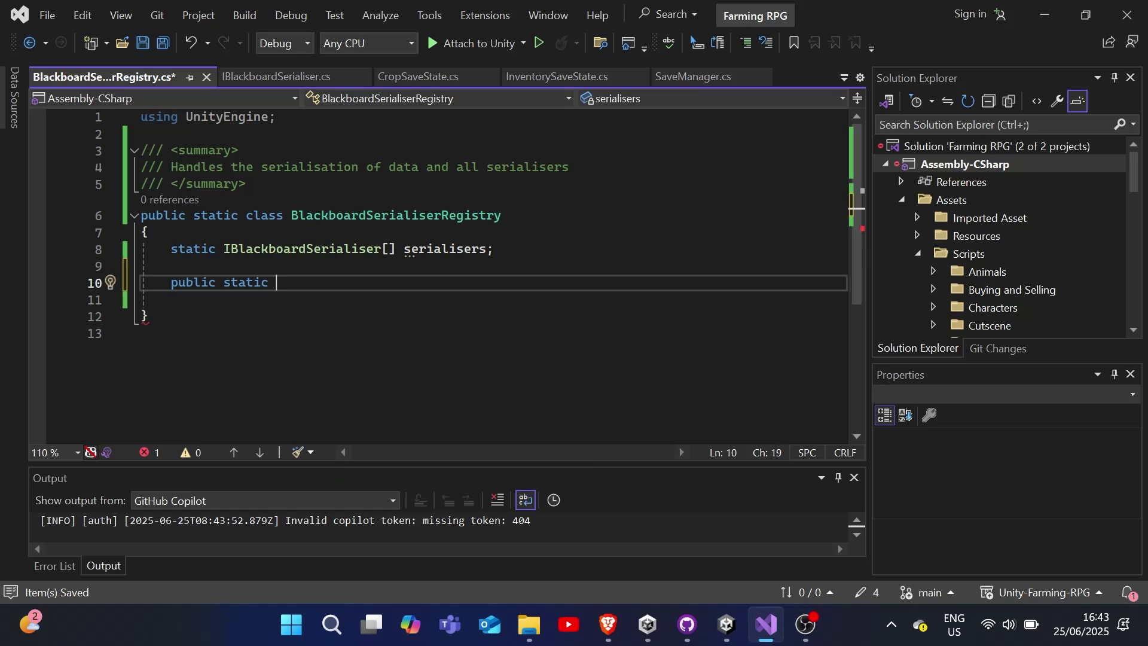
type("RegisterS")
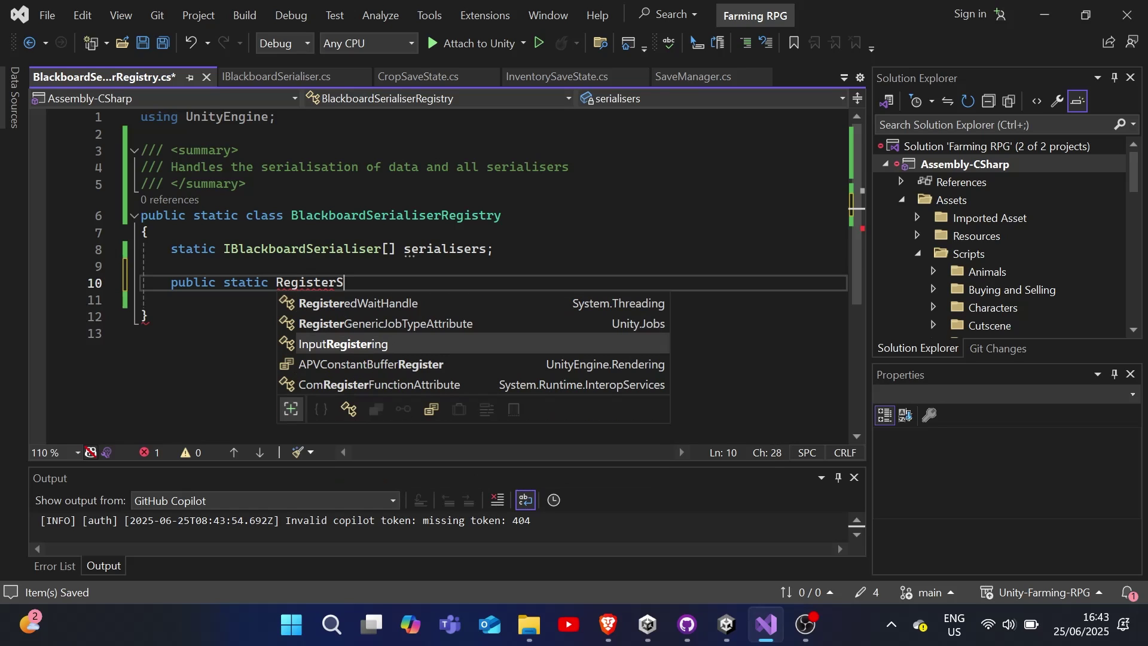
type("erialoisiser()")
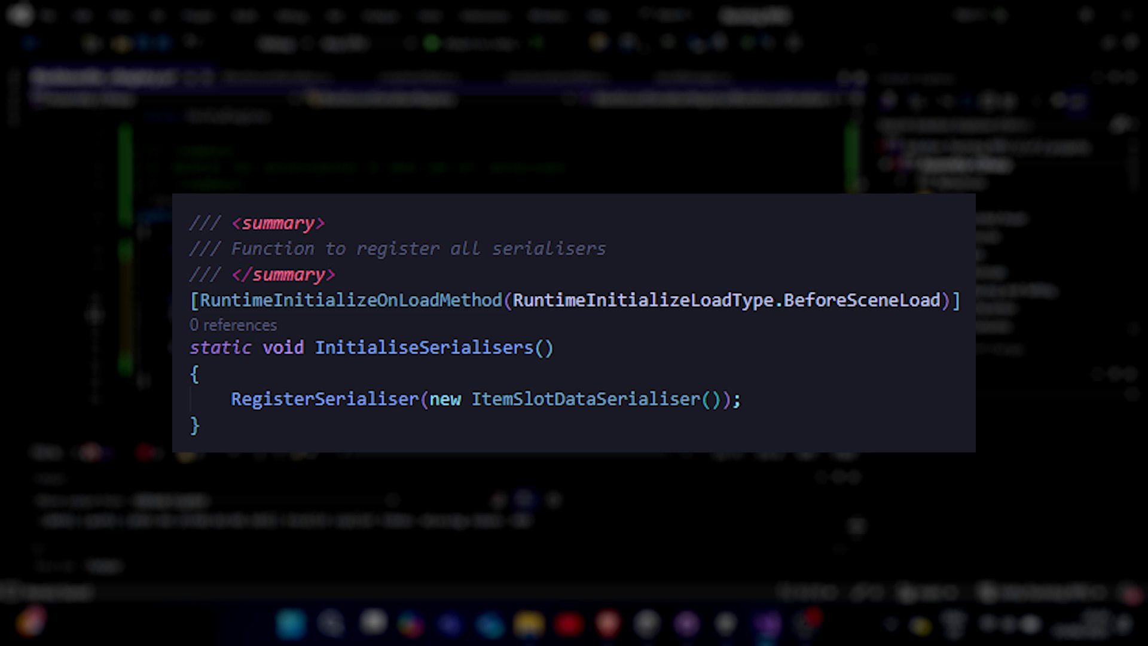
Change the static serialisers field from an array to a List<IBlackboardSerialiser>.
type("List<IBlackboardSerialiser[] serialisers;")
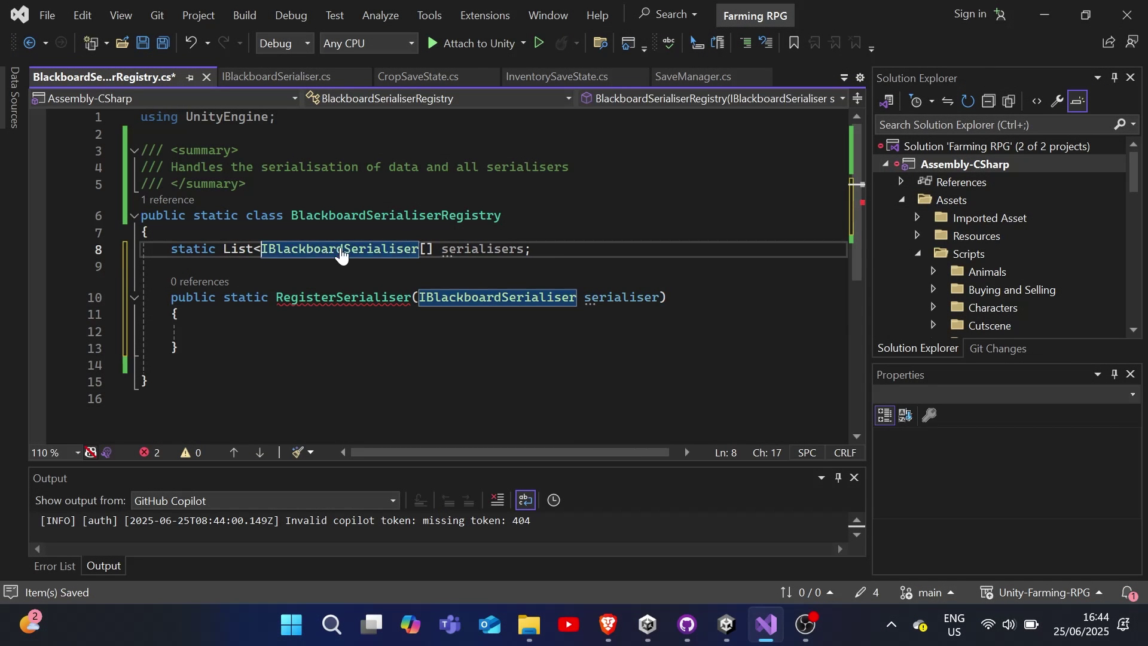
key("ctrl+Right")
key("Delete")
key("Delete")
key("Delete")
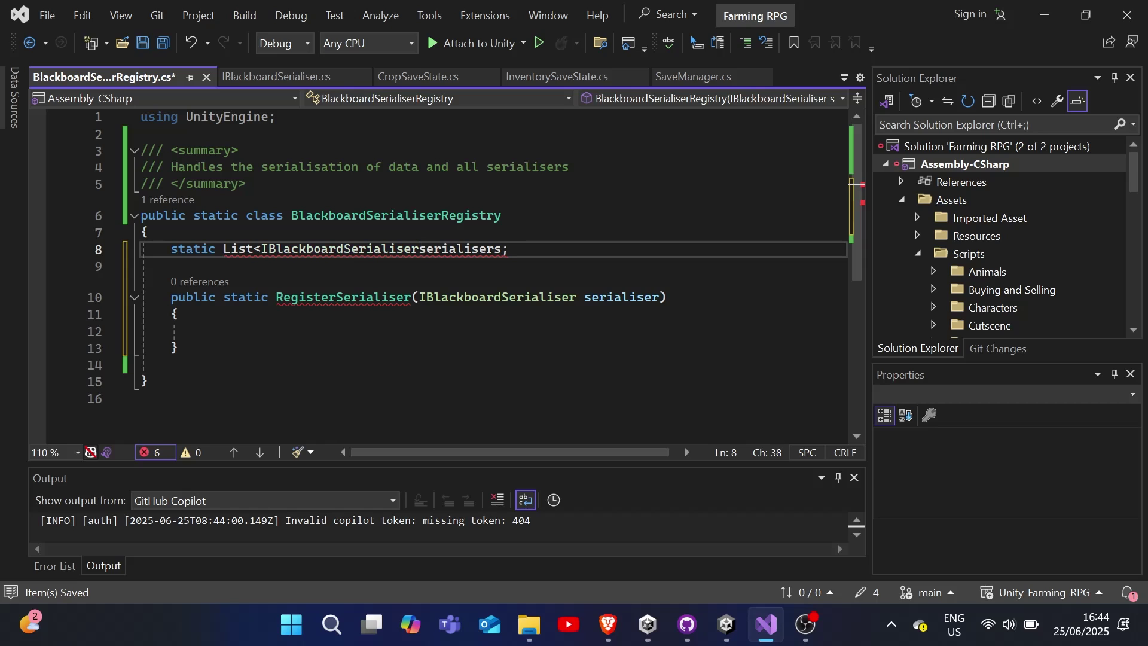
type(">")
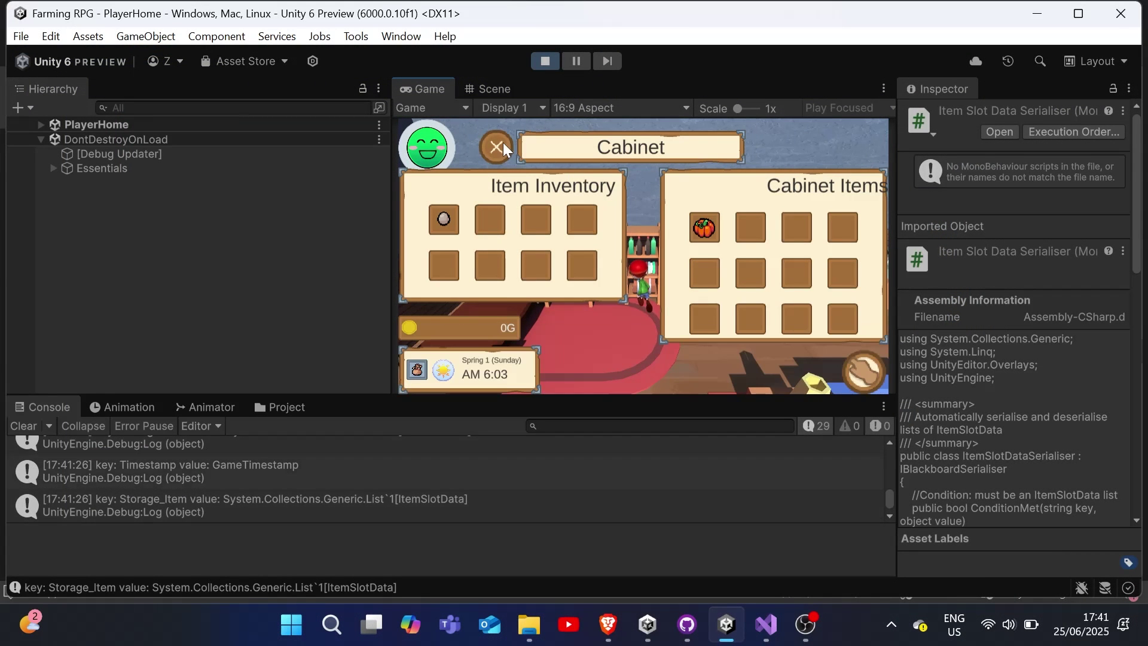
In the running Unity game, close the cabinet, have the player sleep until the next day, and interact with the cabinet again.
left_click(496, 145)
key("e")
left_click(612, 267)
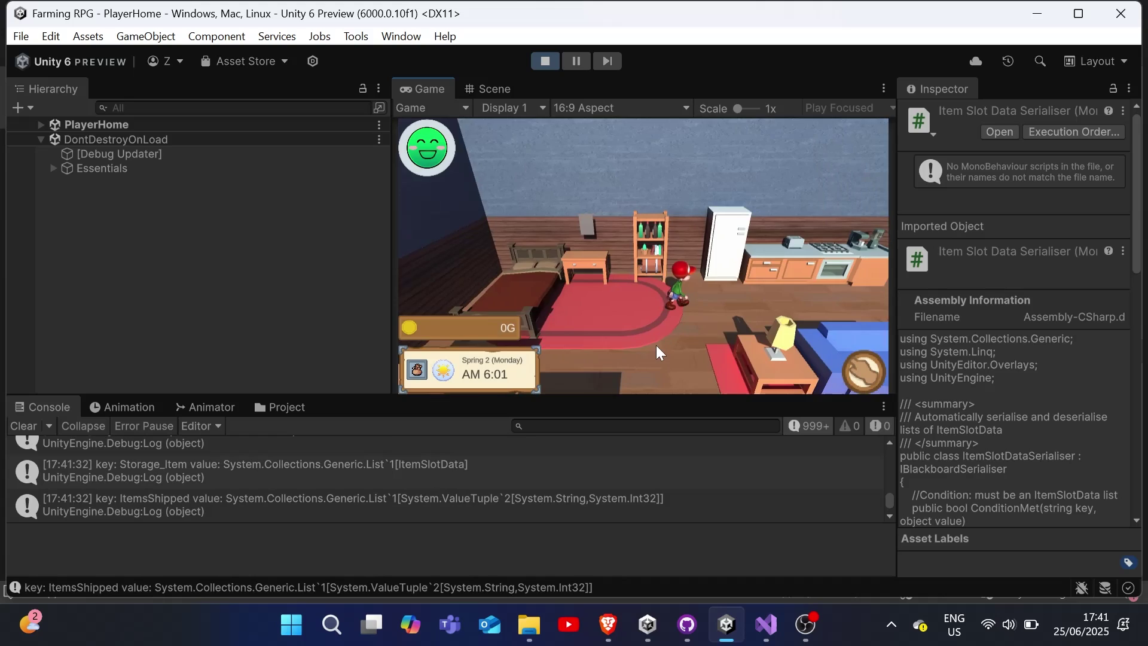
key("e")
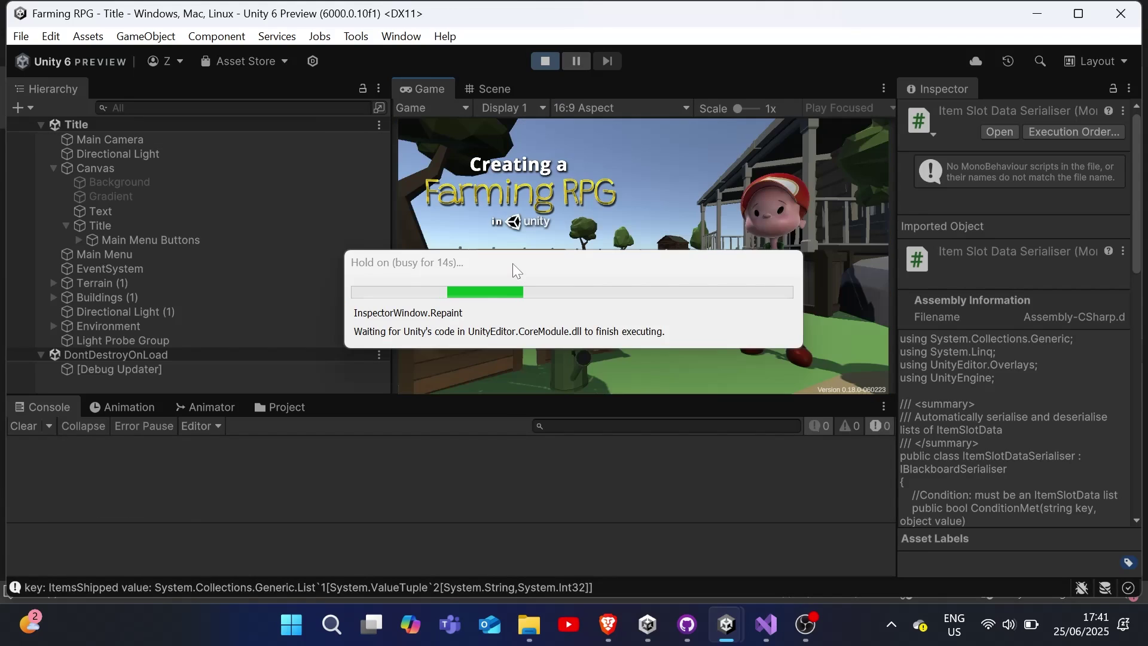
Continue the saved game from the title screen and check the stored items in the cabinet and the fridge.
left_click(532, 296)
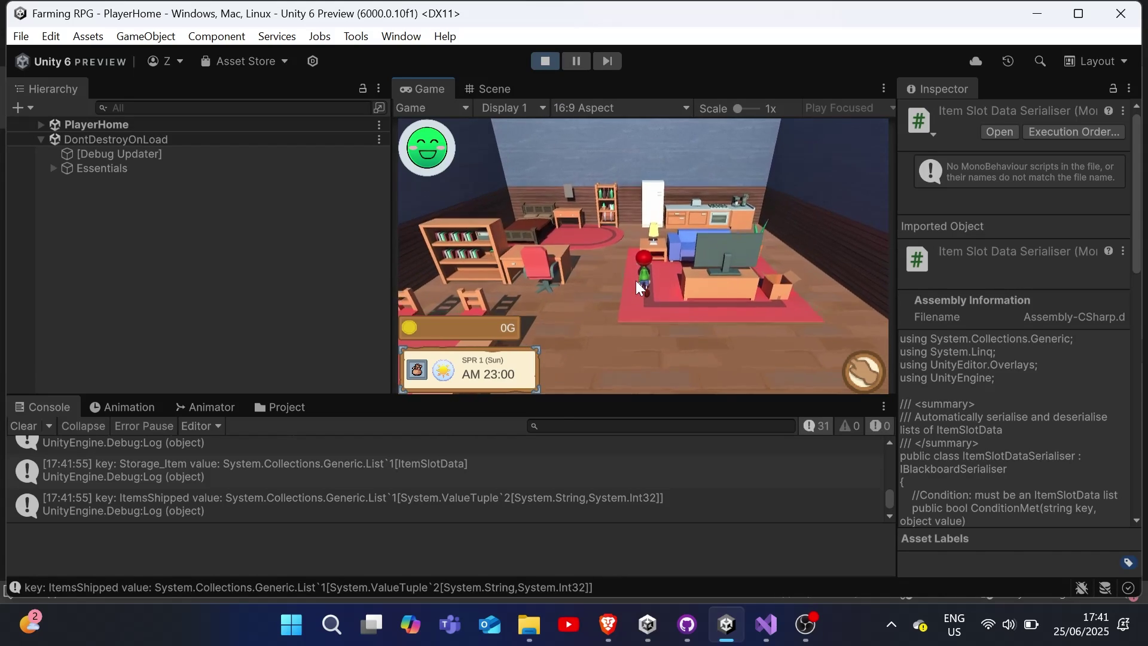
key("e")
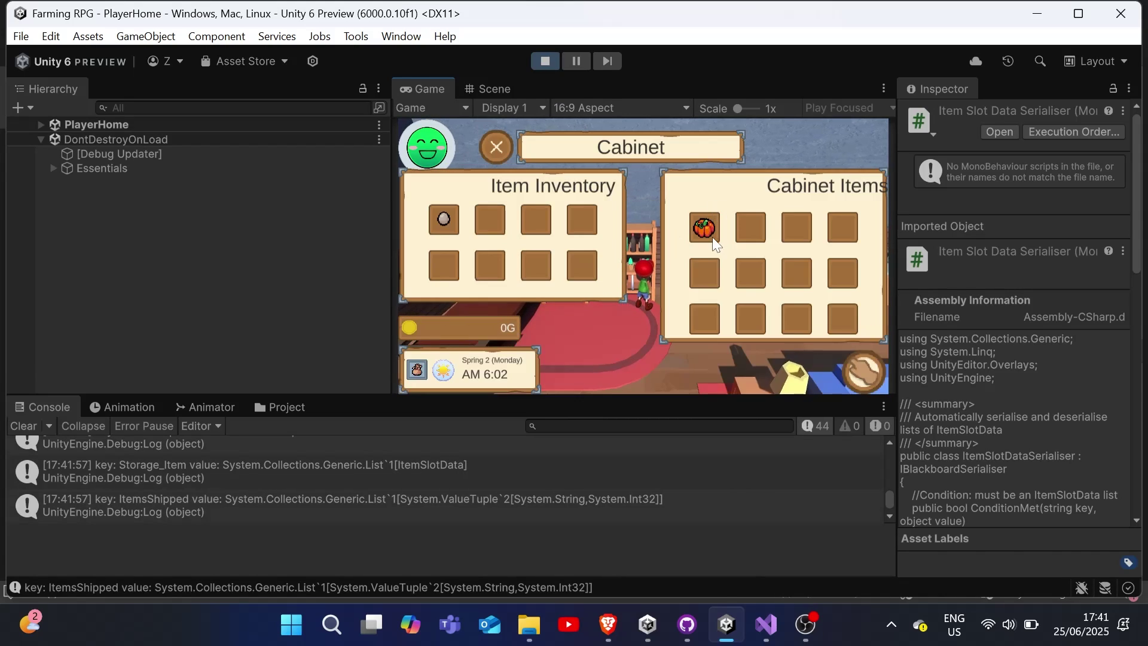
left_click(496, 147)
key("e")
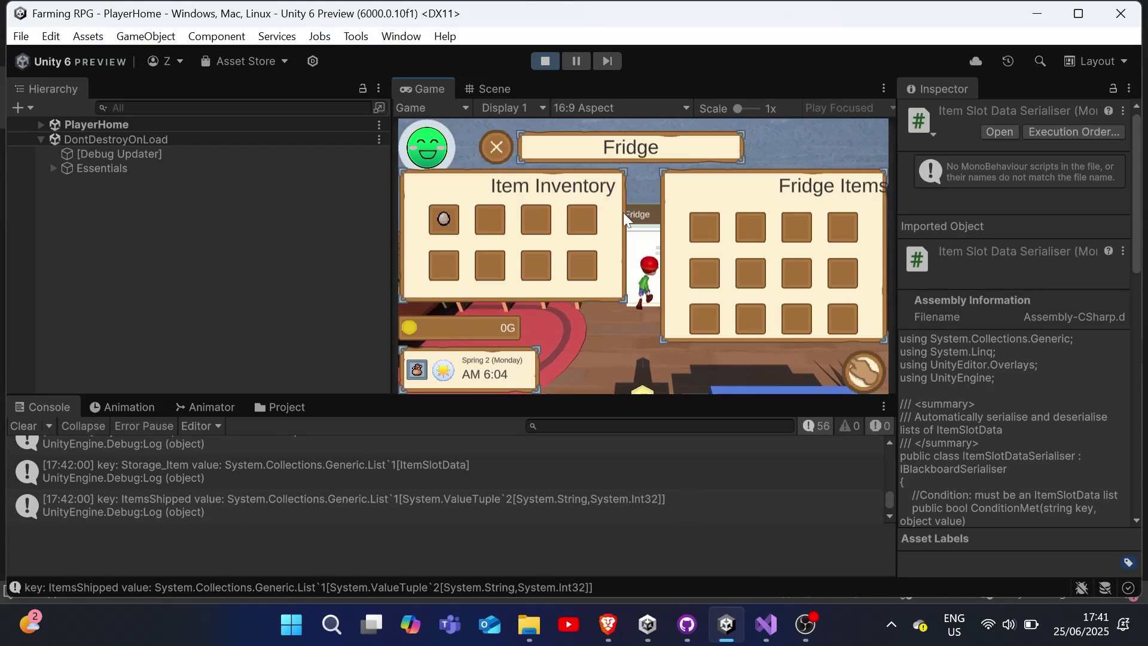
left_click(496, 146)
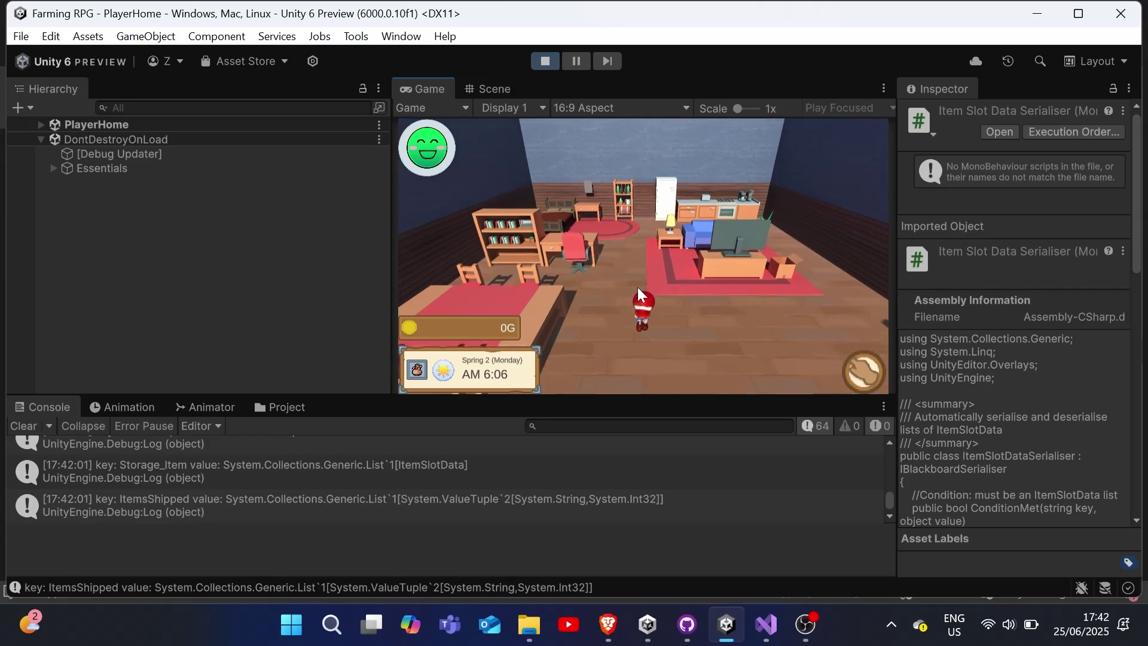